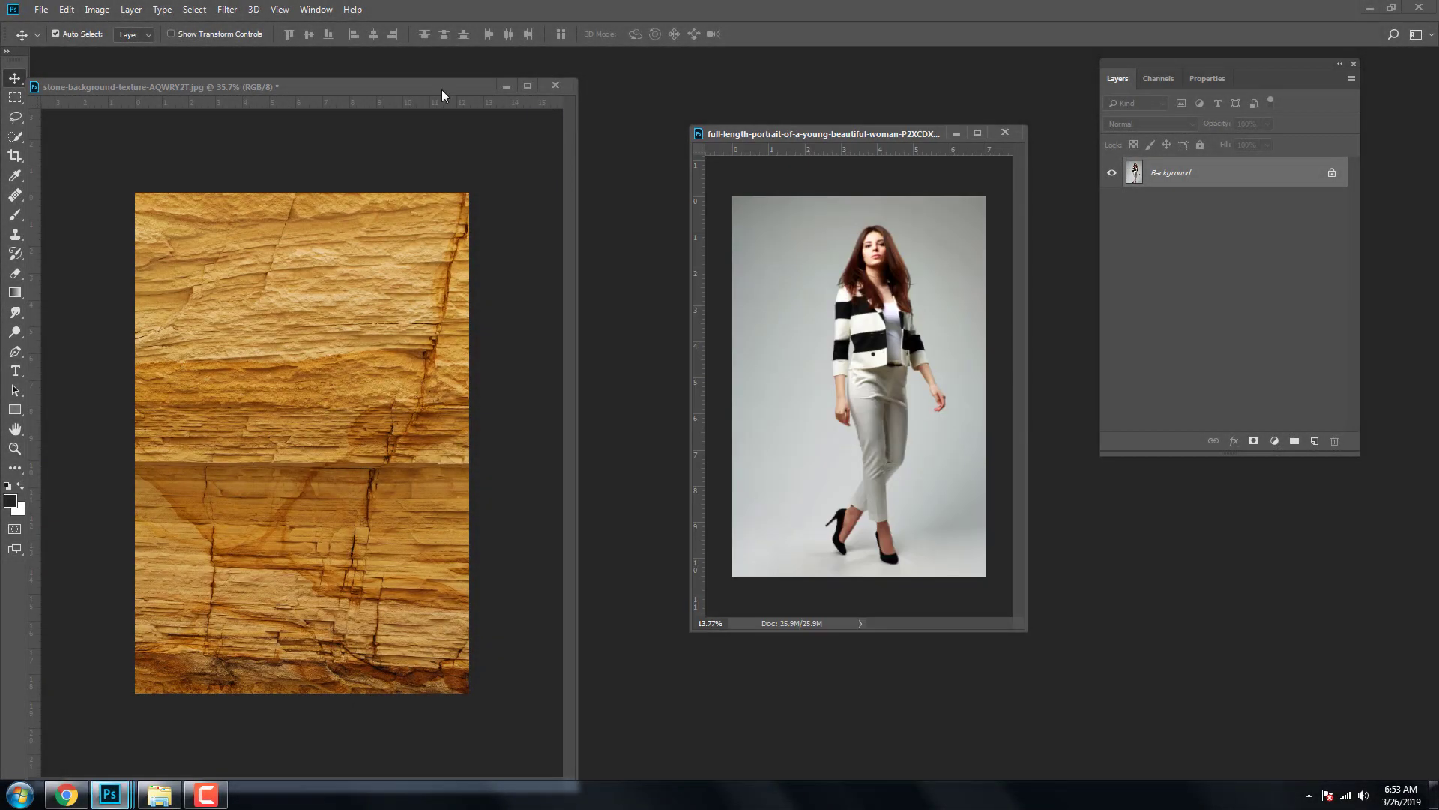
# - Duplicate the stone texture document and enlarge the copy's window
pyautogui.moveTo(442, 88); pyautogui.dragTo(636, 90)
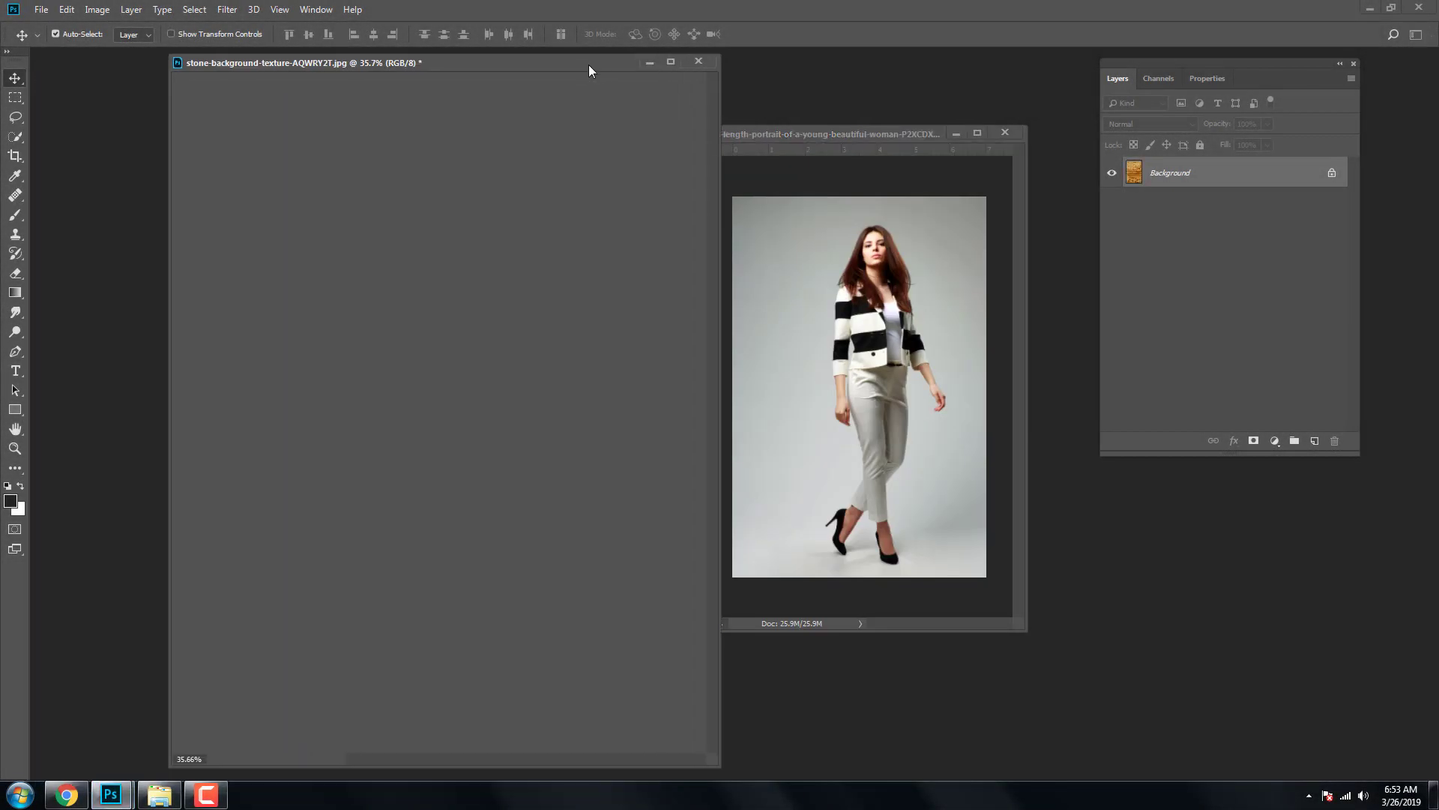
pyautogui.rightClick(636, 90)
pyautogui.click(668, 103)
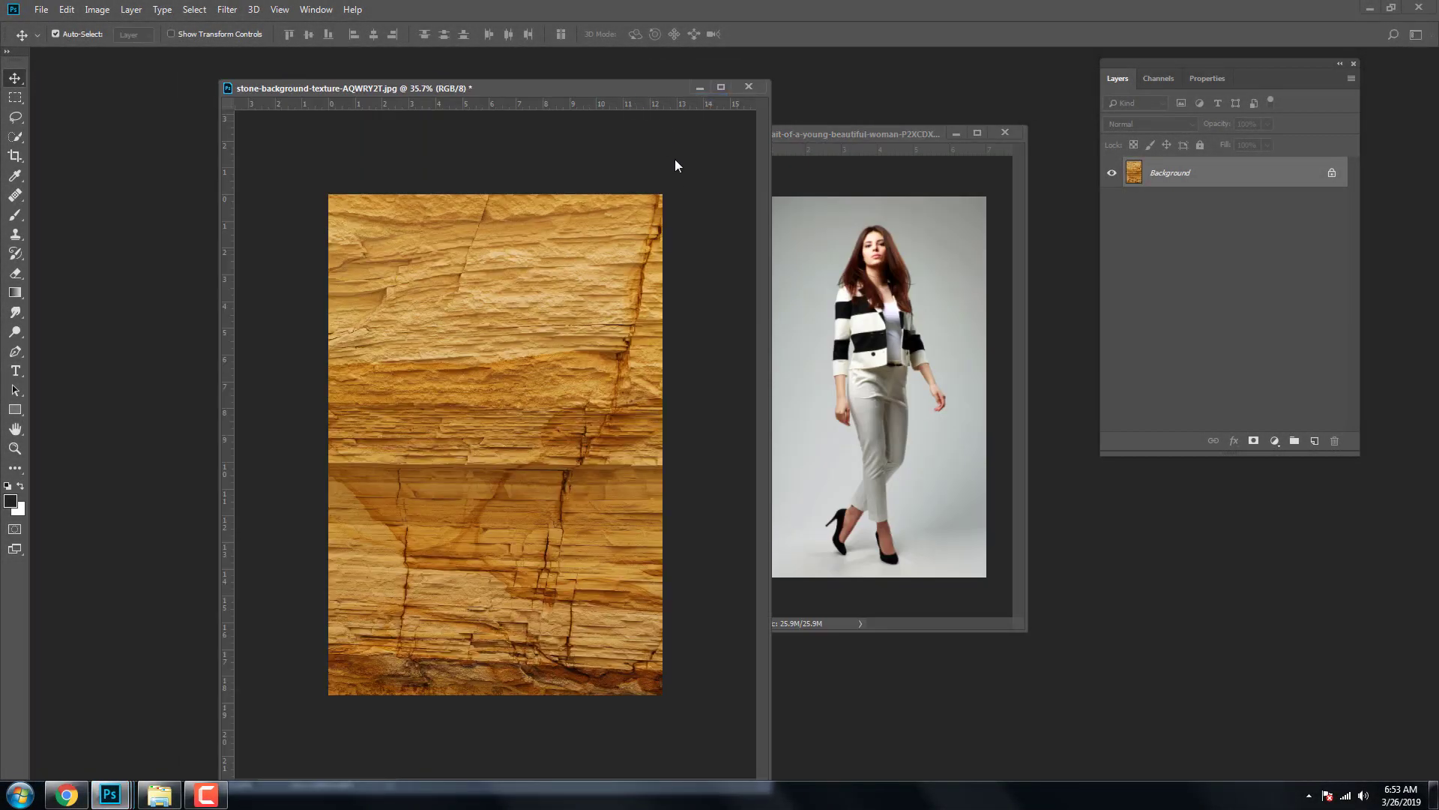
pyautogui.click(824, 246)
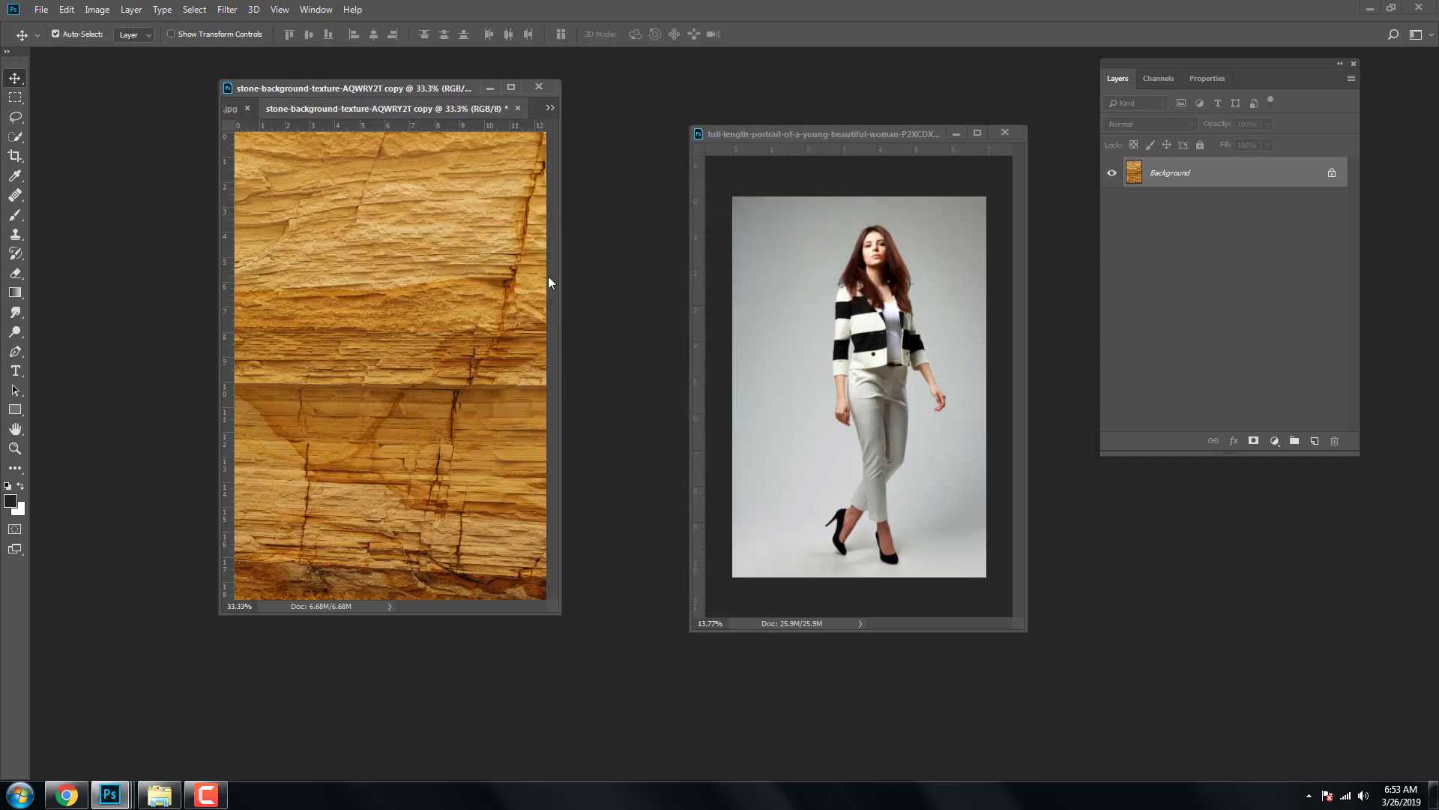
pyautogui.moveTo(553, 610); pyautogui.dragTo(817, 741)
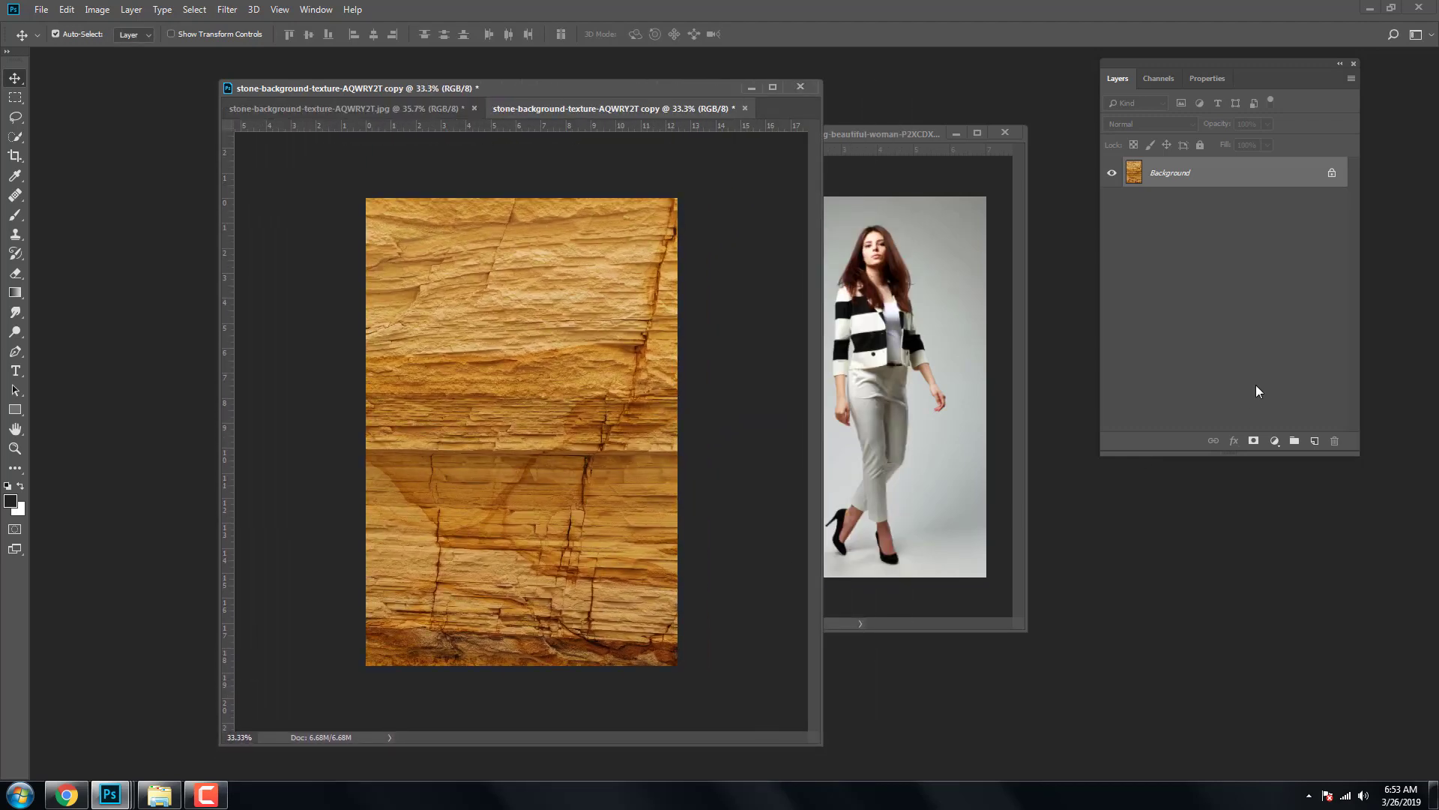
# - Add a Black & White adjustment layer and merge it down into the stone layer
pyautogui.click(1275, 440)
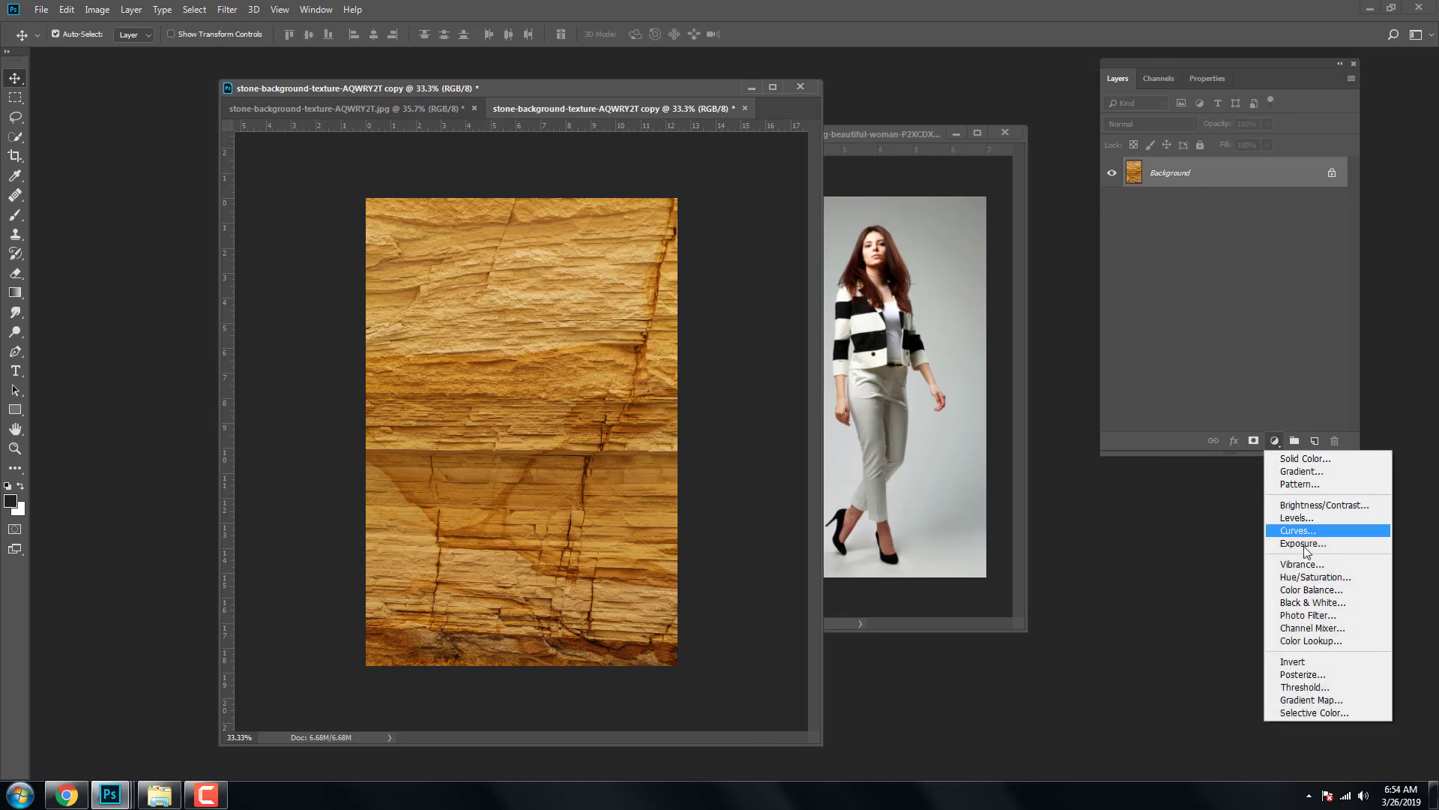
pyautogui.click(1312, 602)
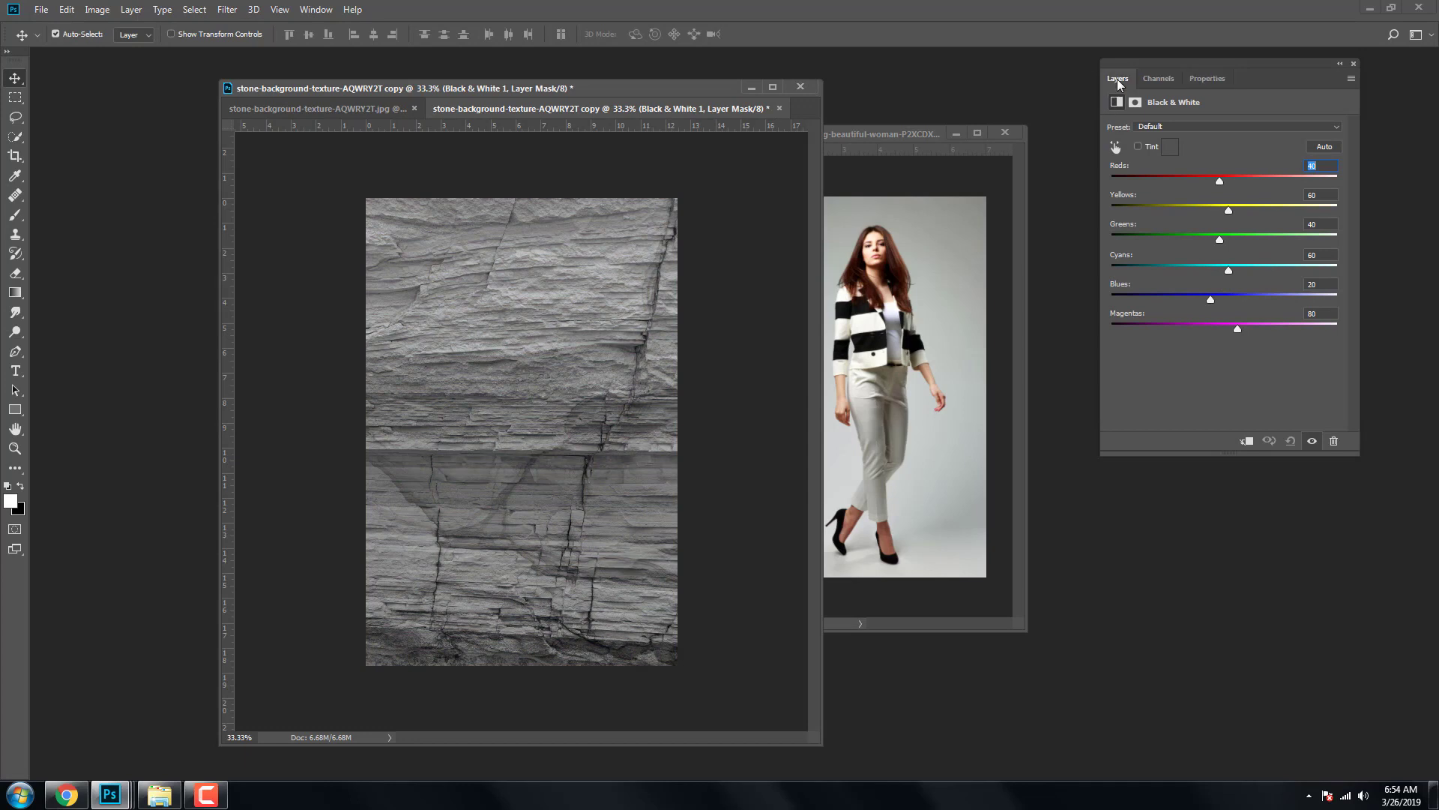
pyautogui.click(1117, 79)
pyautogui.click(1191, 209)
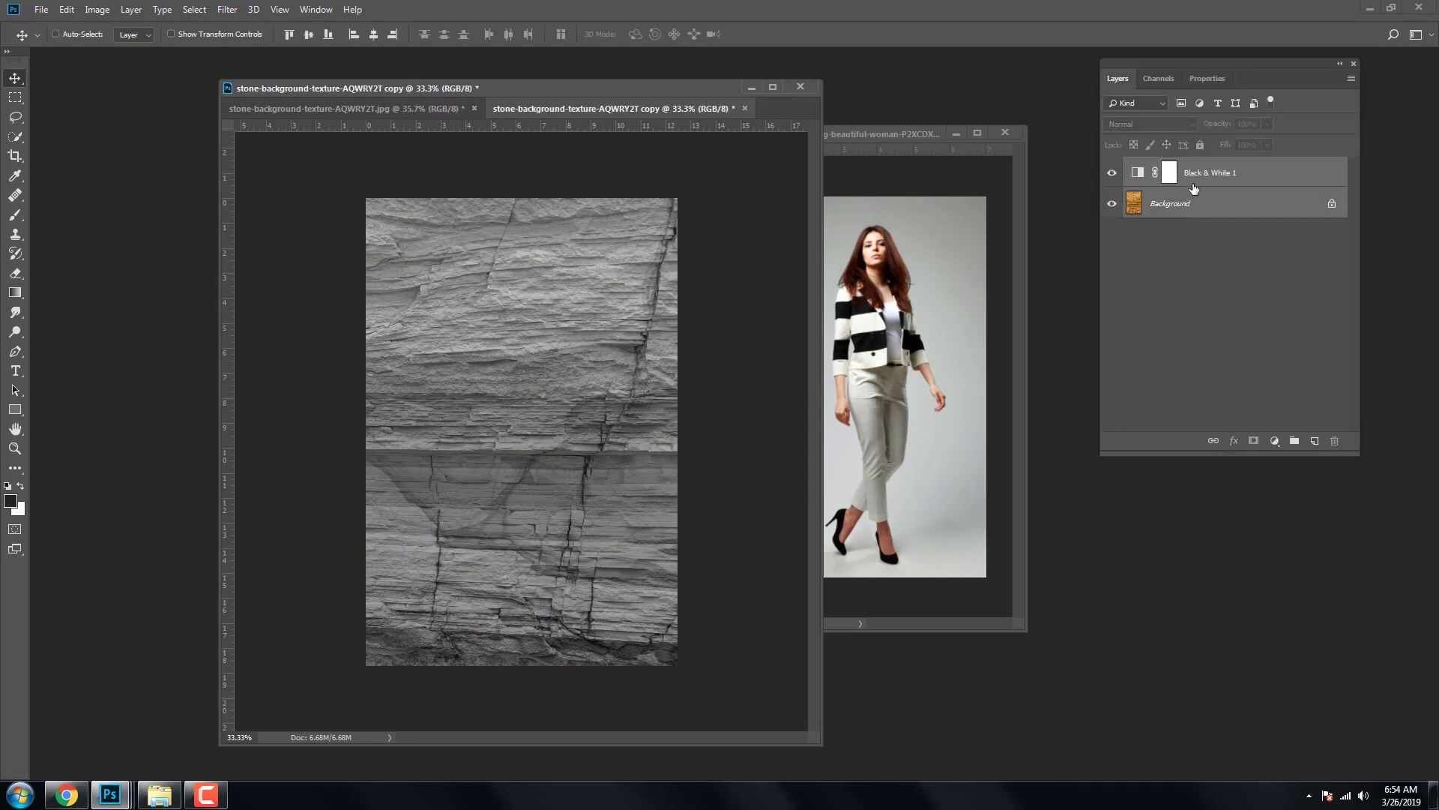
pyautogui.hotkey('ctrl', 'e')
# - Apply a 2.5-pixel Gaussian Blur to the flattened grayscale texture
pyautogui.click(227, 9)
pyautogui.moveTo(235, 180)
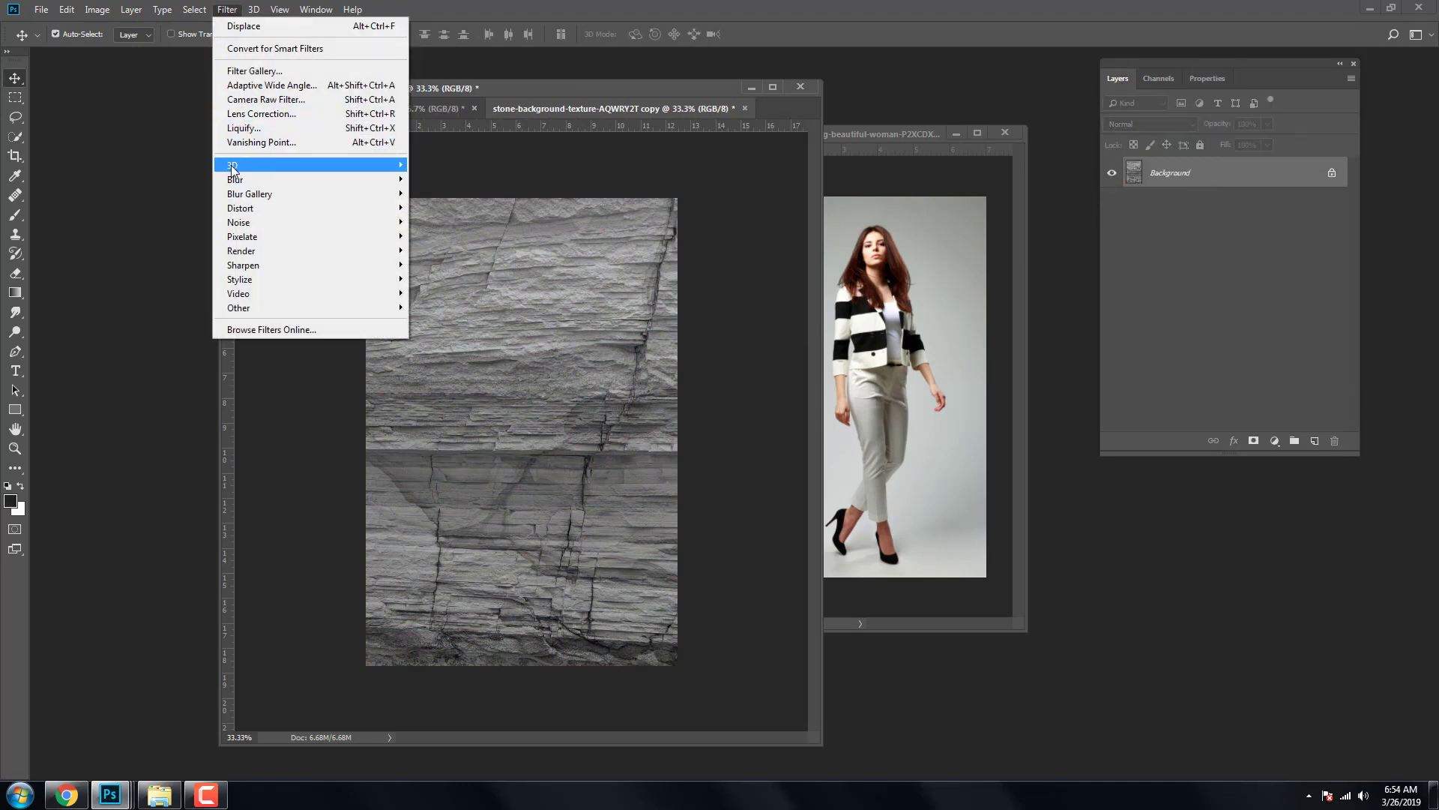
pyautogui.click(446, 237)
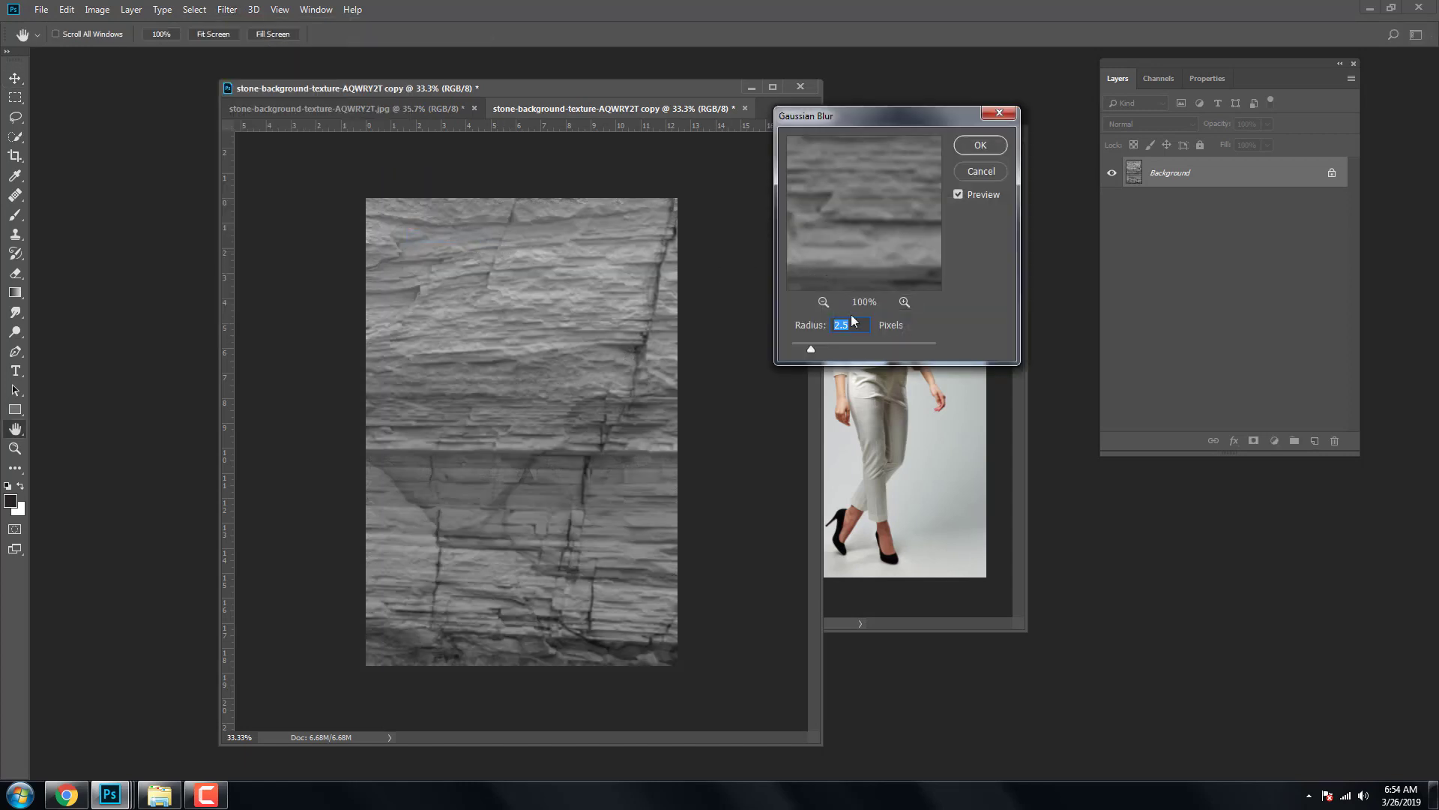
pyautogui.write('5')
pyautogui.press('Return')
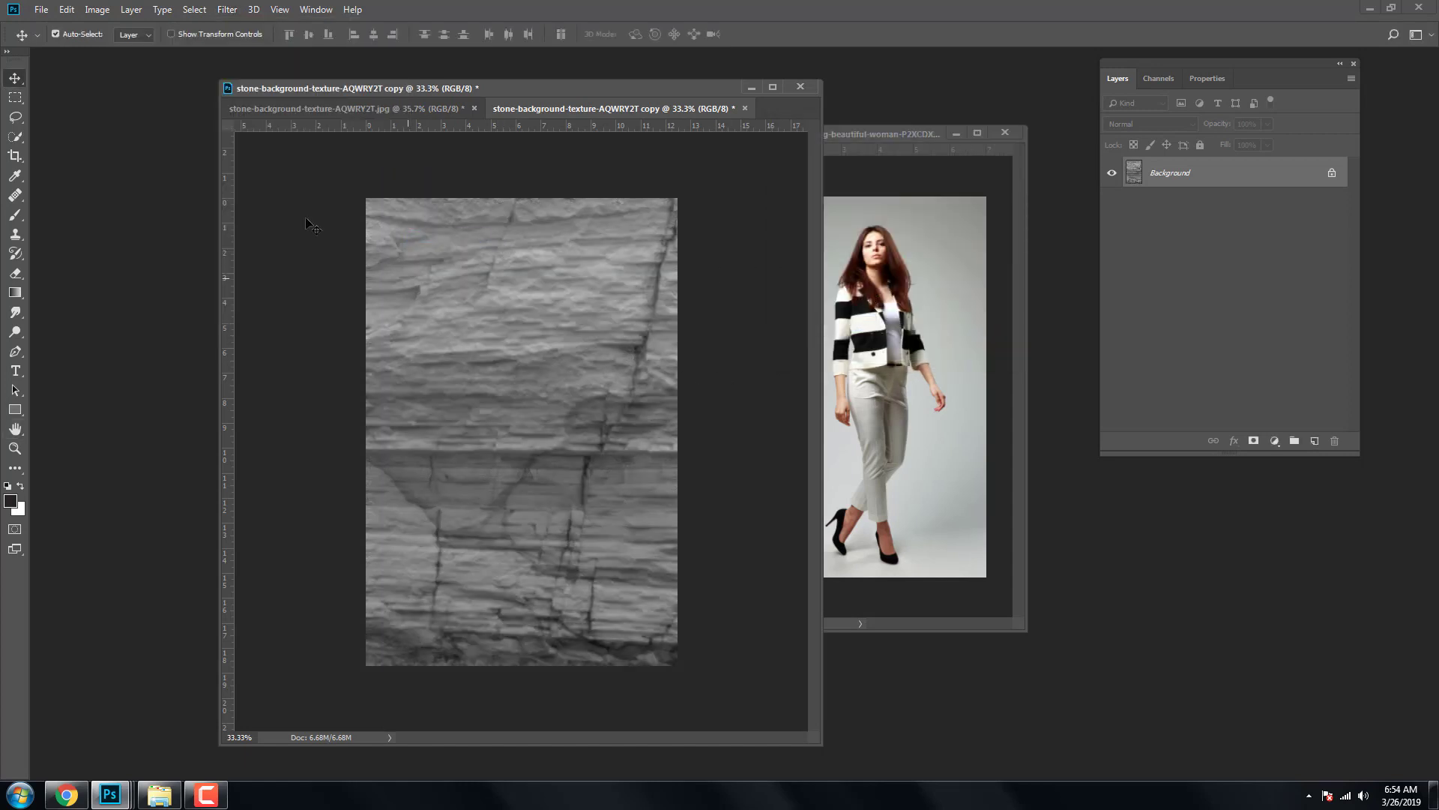
pyautogui.click(42, 9)
# - Save the blurred copy to Downloads as 'displacement.psd', then close that document
pyautogui.click(65, 178)
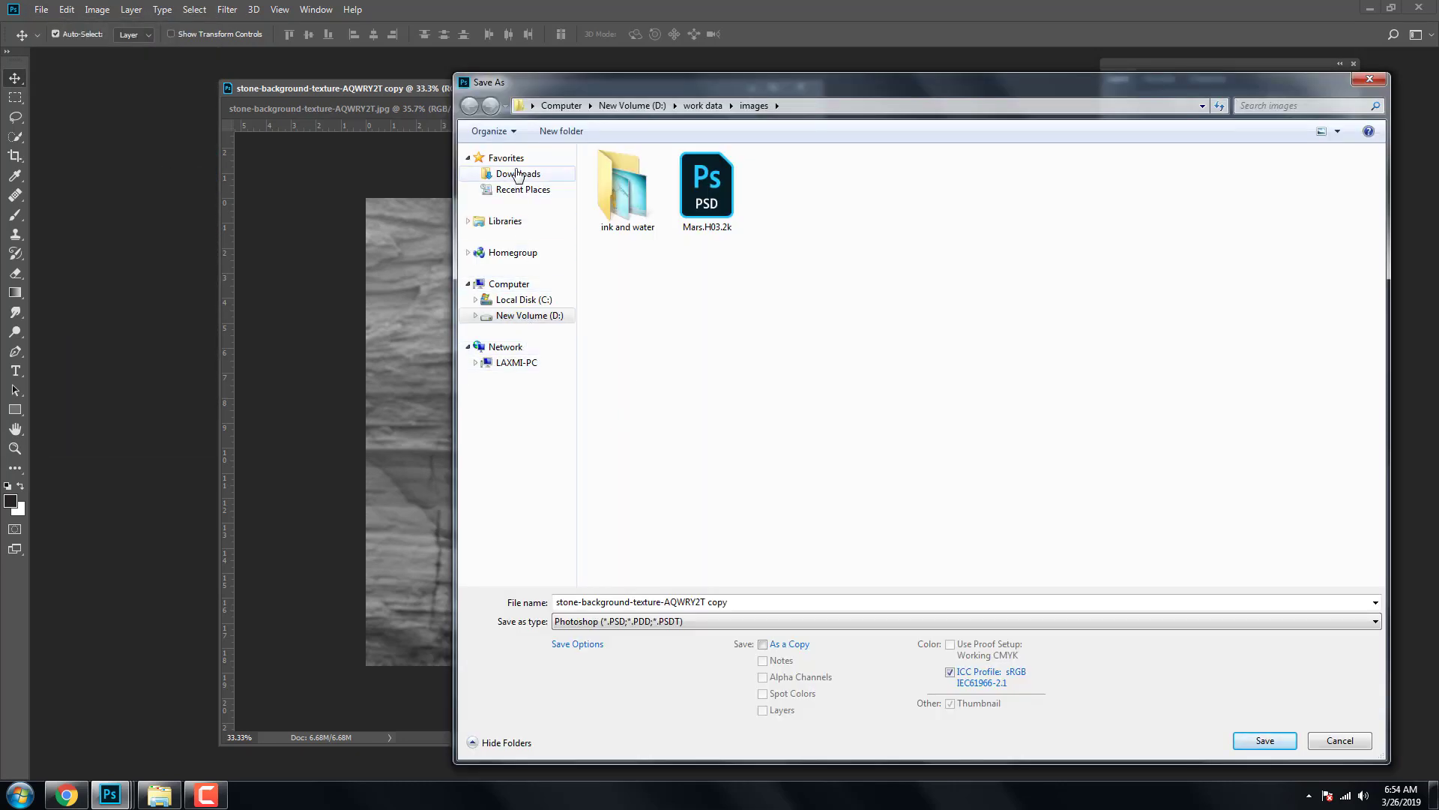
pyautogui.click(516, 176)
pyautogui.click(662, 608)
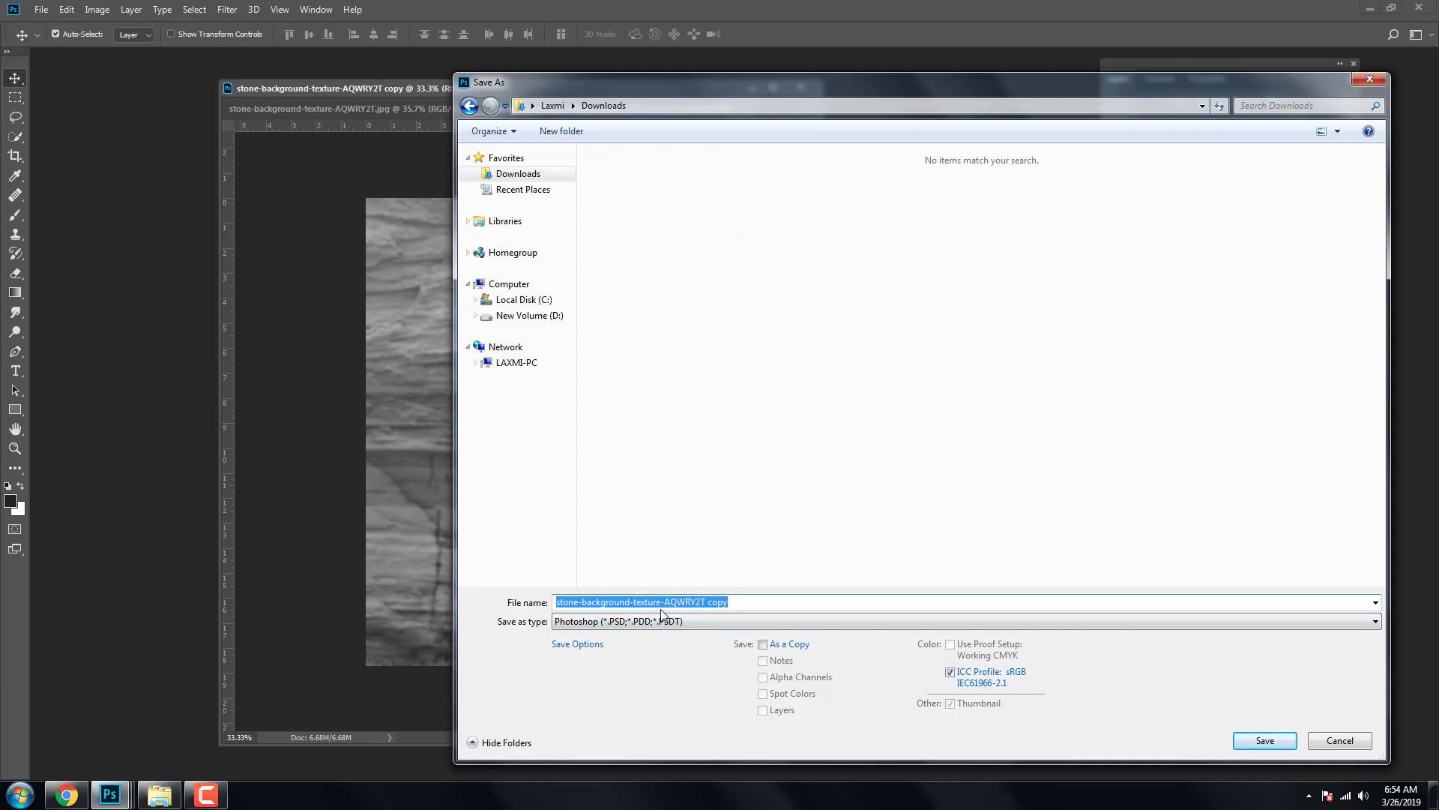
pyautogui.write('dis')
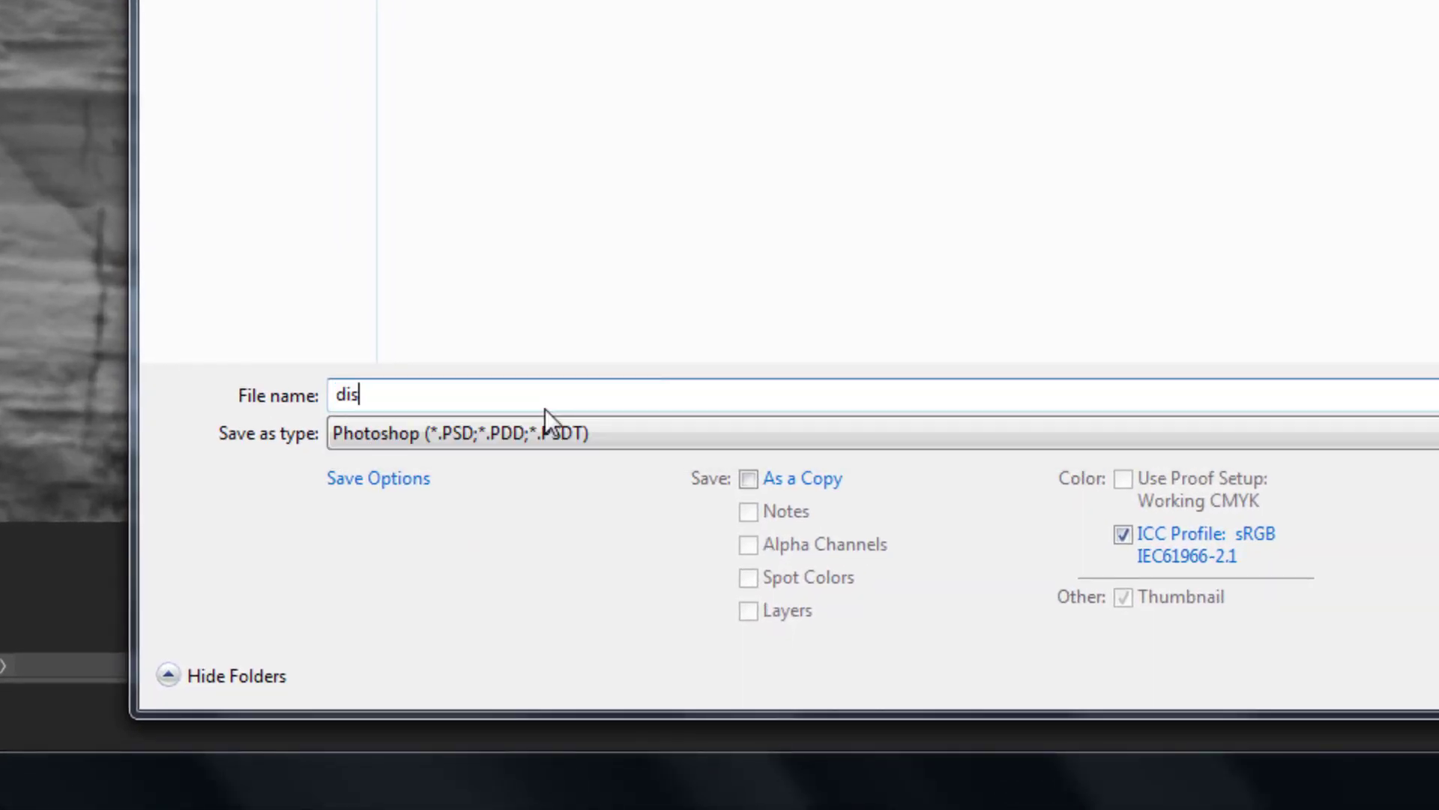
pyautogui.write('placeme')
pyautogui.write('nt')
pyautogui.press('Return')
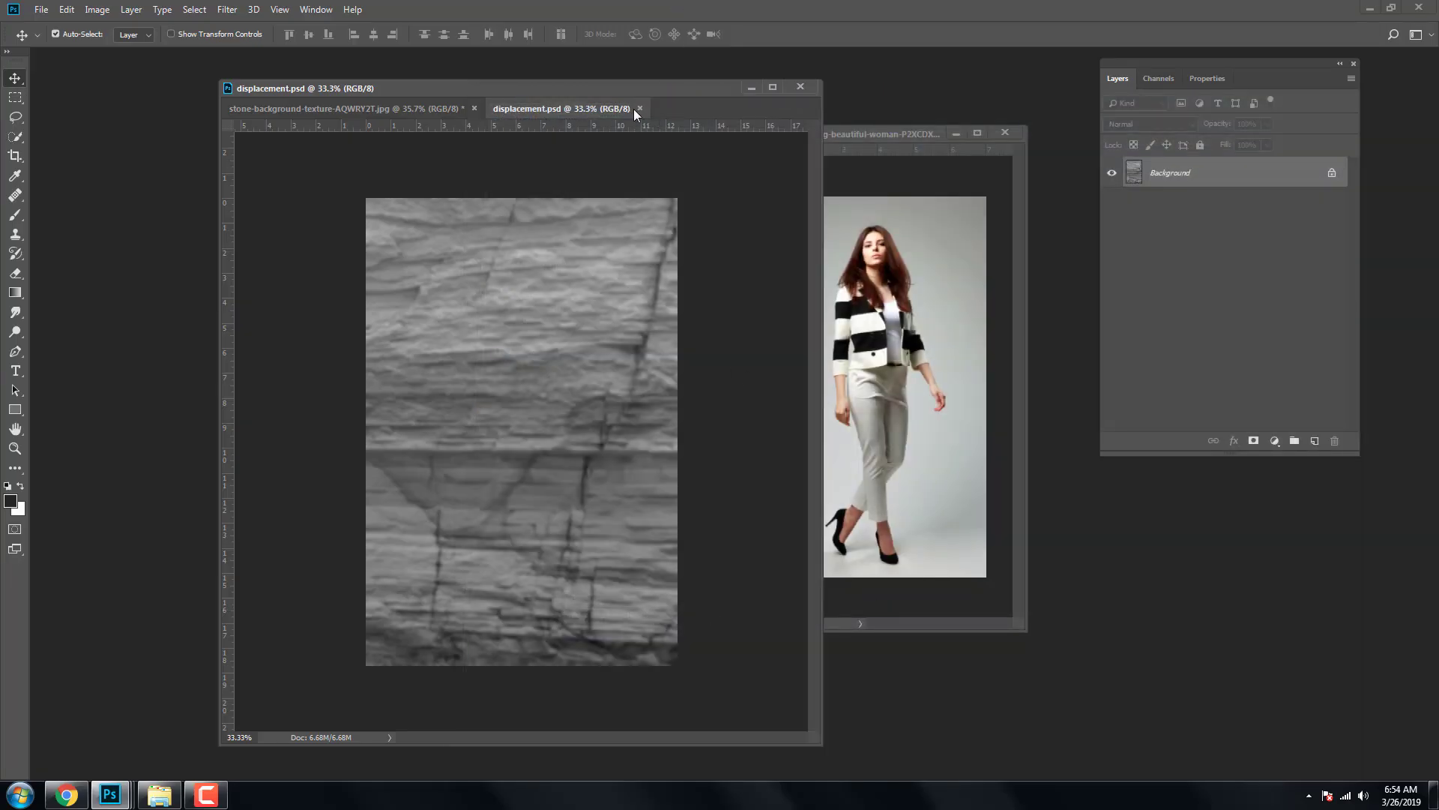
pyautogui.moveTo(636, 111); pyautogui.dragTo(637, 681)
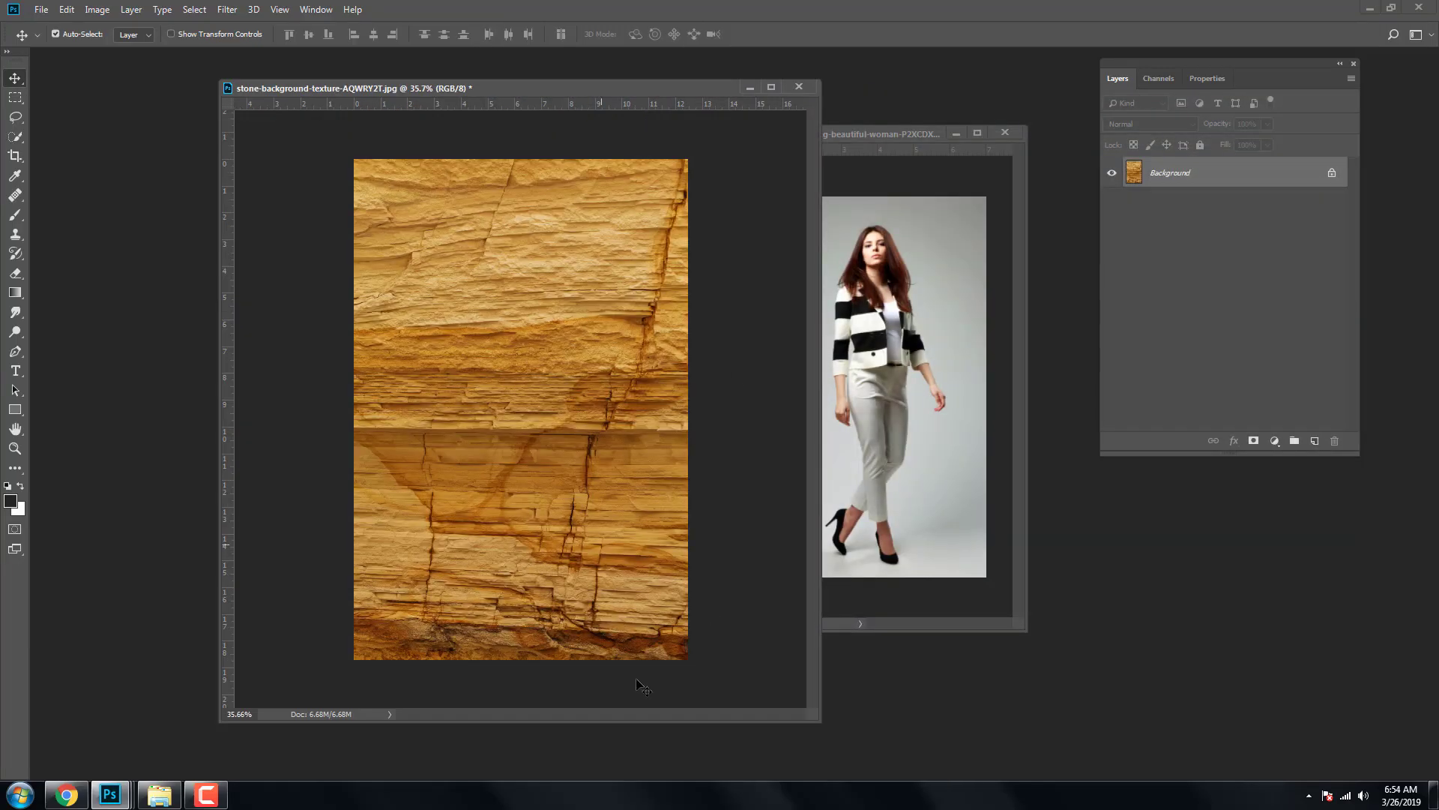
# - Make the woman portrait the active document, fit it to screen and change screen mode
pyautogui.click(877, 423)
pyautogui.hotkey('ctrl', '0')
pyautogui.press('w')
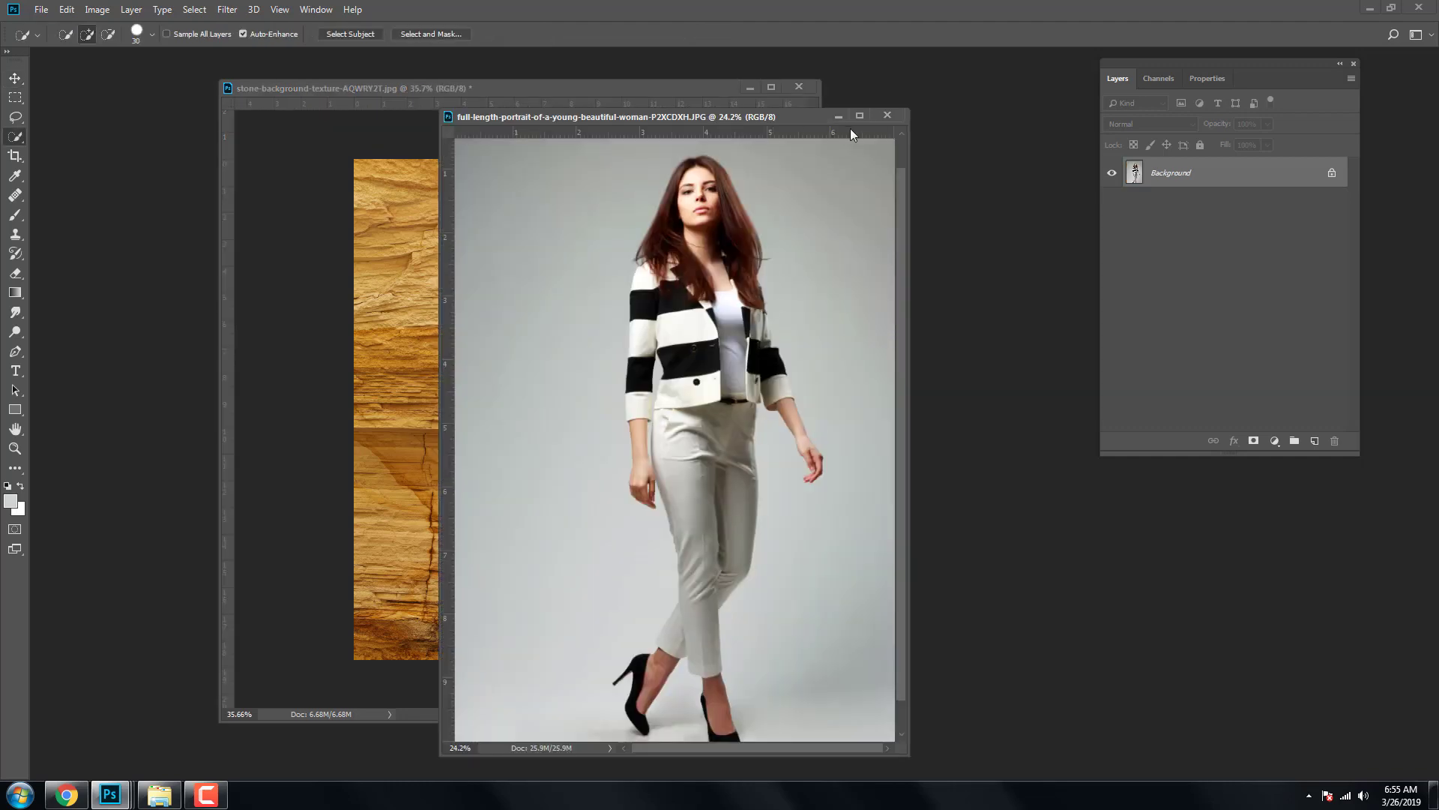
pyautogui.click(858, 117)
pyautogui.scroll(5, 822, 228)
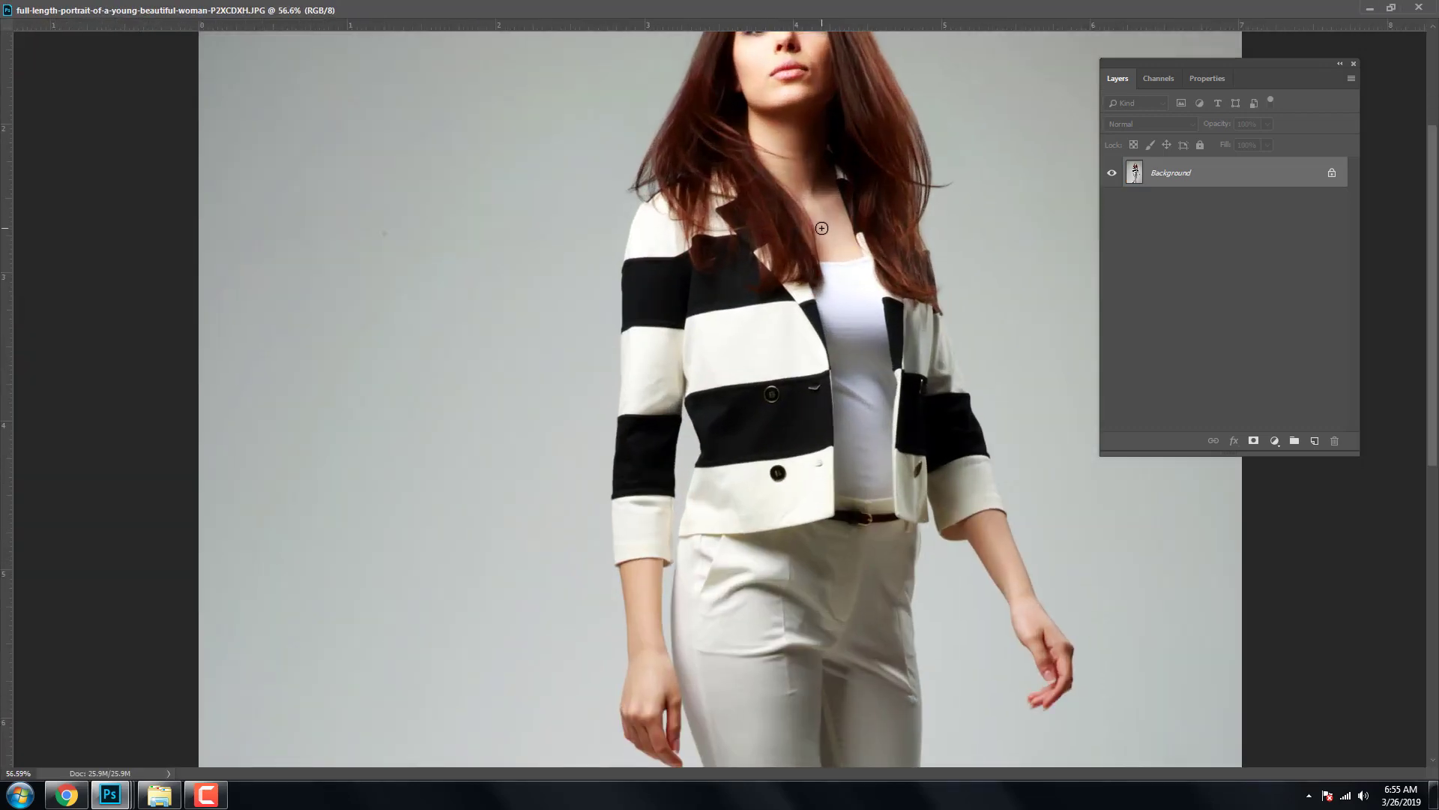
pyautogui.press('f')
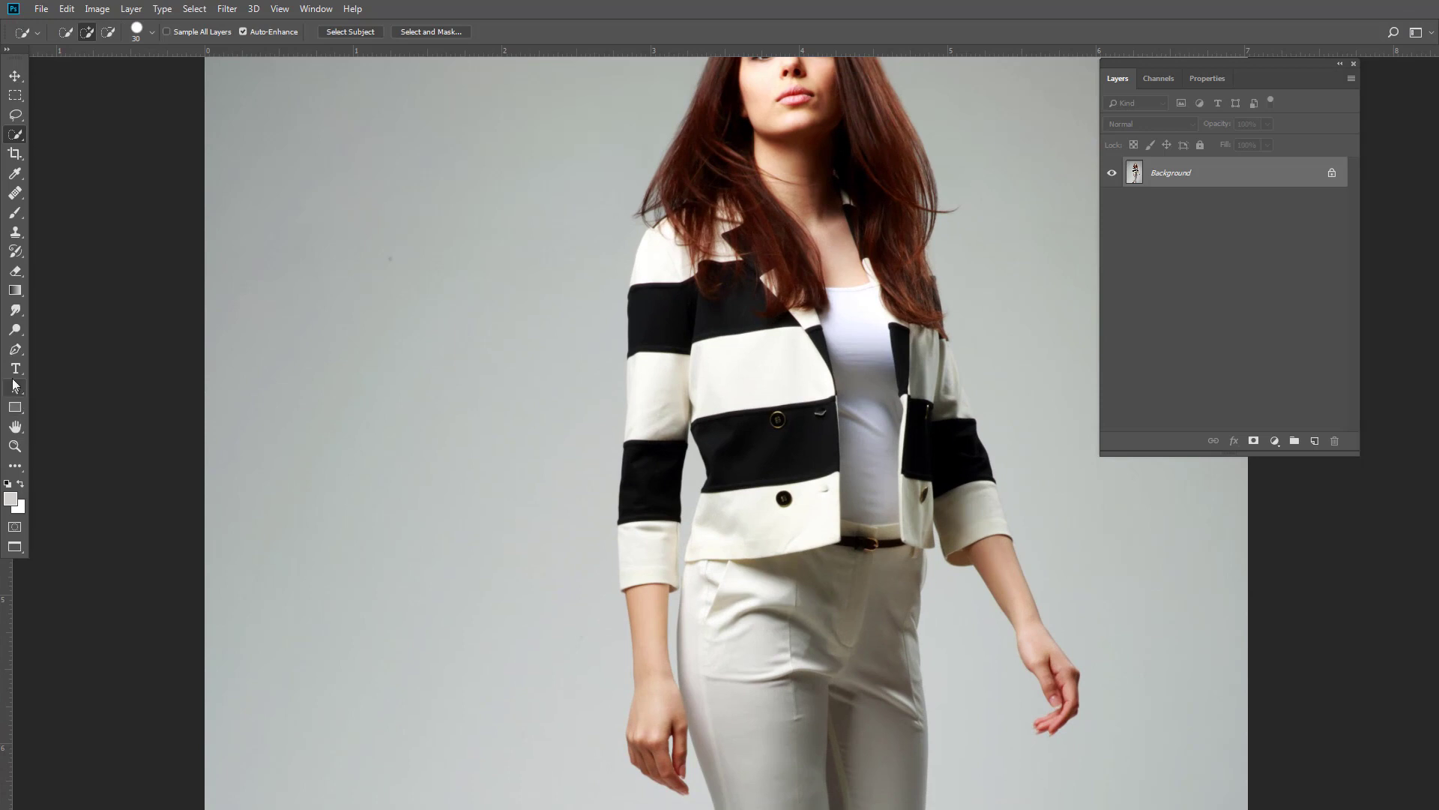
# - Select the Pen Tool and zoom in on the jacket sleeve
pyautogui.click(16, 349)
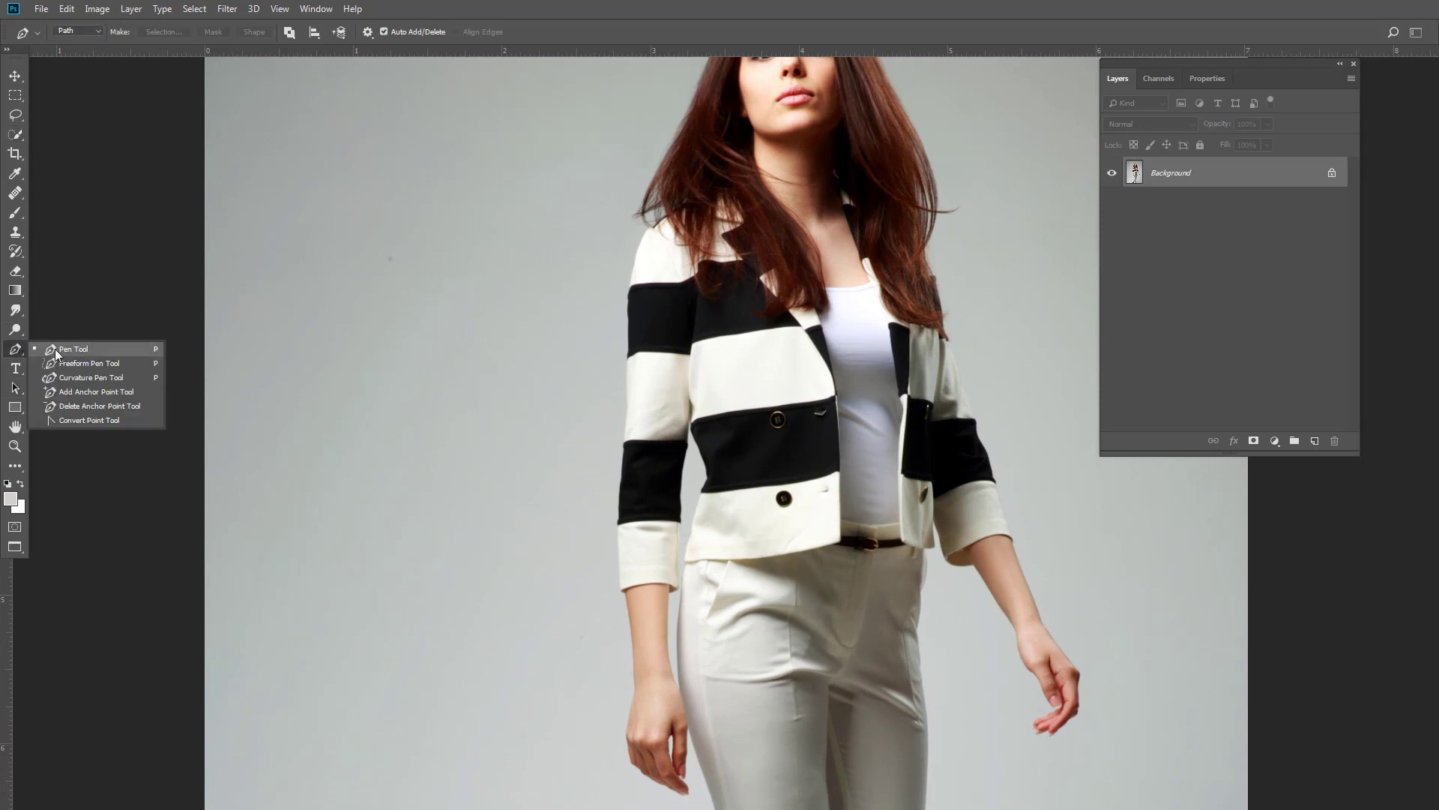
pyautogui.click(75, 356)
pyautogui.scroll(2, 664, 424)
pyautogui.scroll(2, 665, 424)
pyautogui.scroll(2, 665, 423)
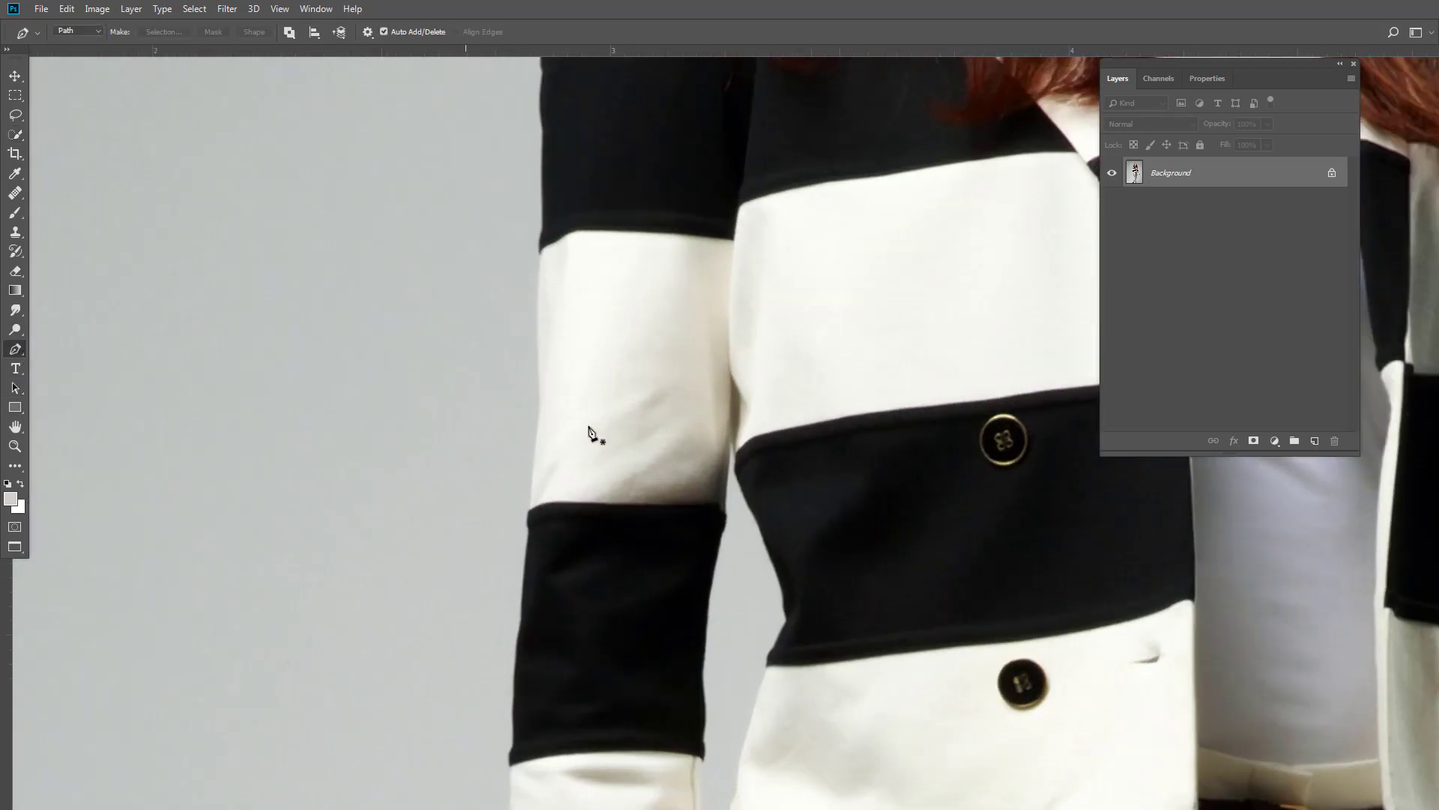
pyautogui.scroll(1, 587, 427)
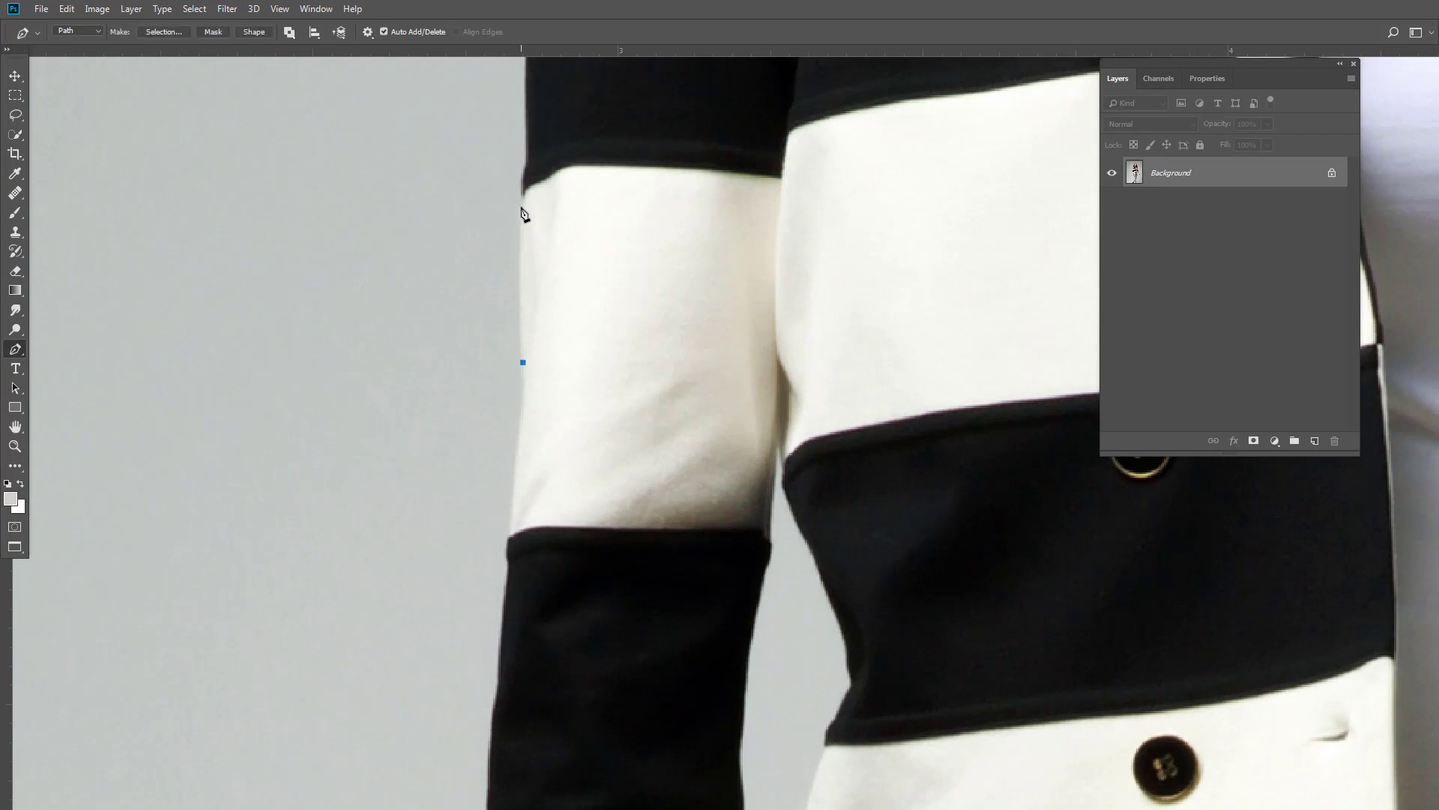
# - Start the pen path along the sleeve and shoulder, curving it up around the hair edge
pyautogui.moveTo(524, 263)
pyautogui.mouseDown()
pyautogui.moveTo(524, 171)
pyautogui.moveTo(603, 487)
pyautogui.mouseUp()
pyautogui.click(542, 435)
pyautogui.moveTo(600, 262)
pyautogui.mouseDown()
pyautogui.moveTo(607, 475)
pyautogui.moveTo(665, 504)
pyautogui.mouseUp()
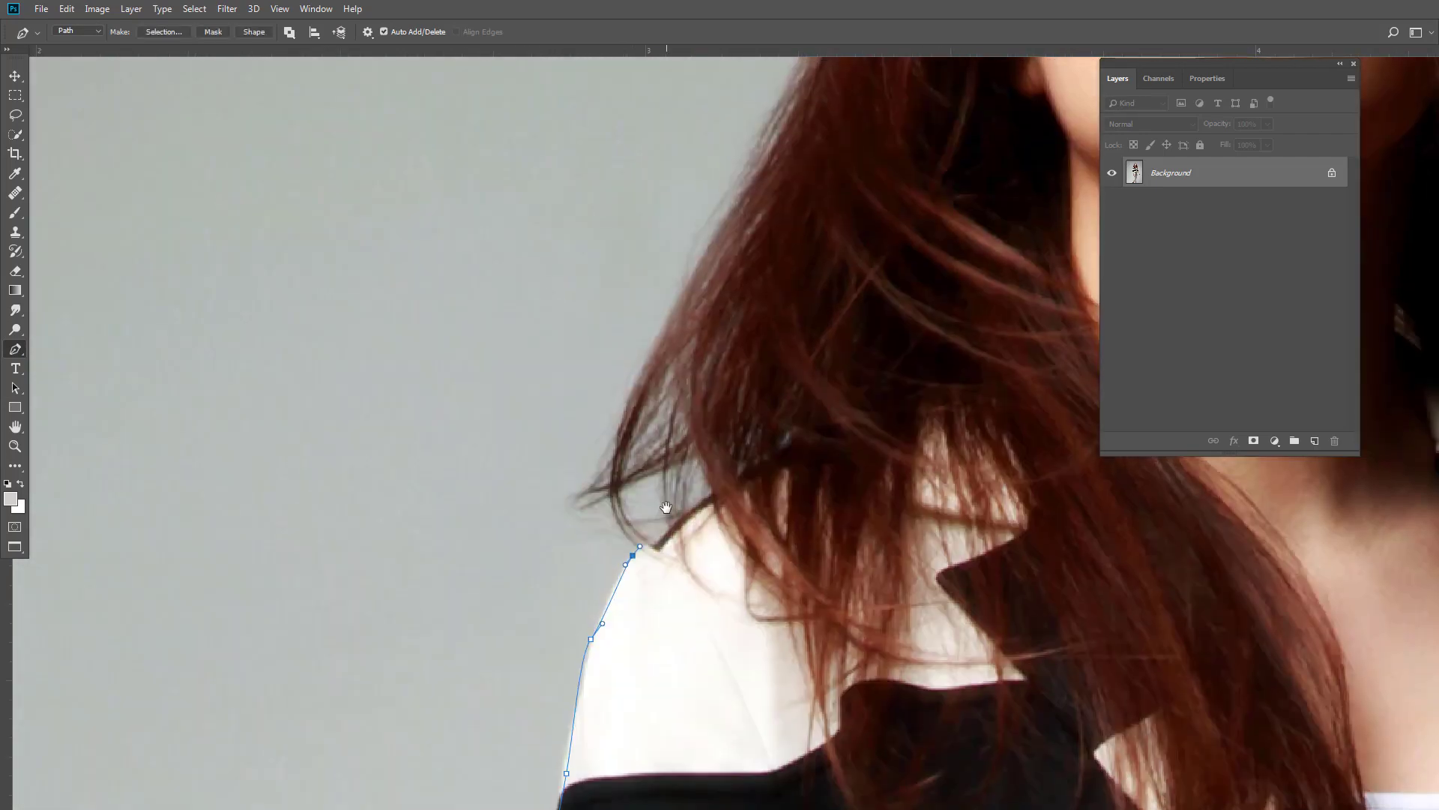
pyautogui.moveTo(665, 262); pyautogui.dragTo(665, 524)
pyautogui.moveTo(665, 299); pyautogui.dragTo(553, 572)
pyautogui.moveTo(834, 549)
pyautogui.mouseDown()
pyautogui.moveTo(834, 593)
pyautogui.moveTo(855, 451)
pyautogui.mouseUp()
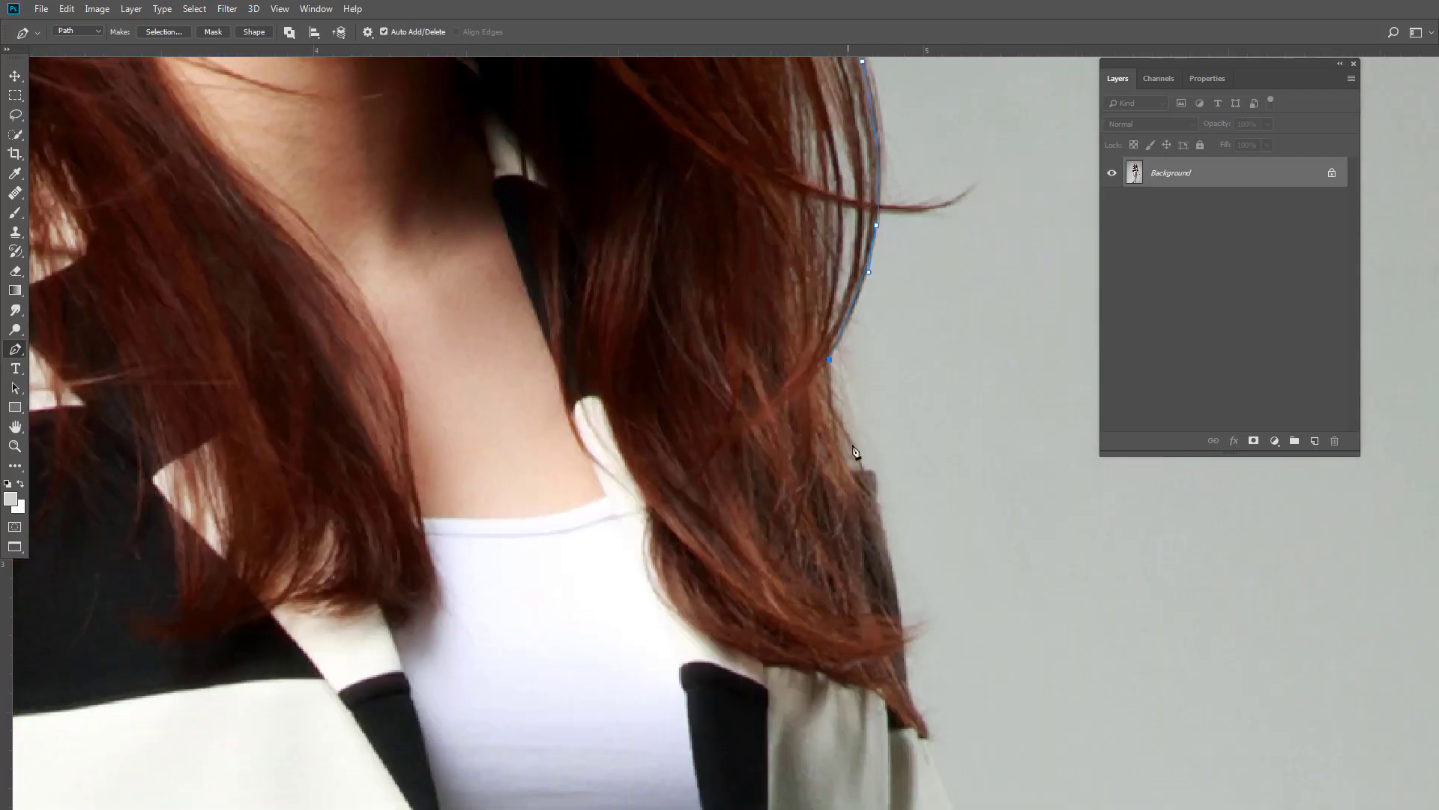
pyautogui.moveTo(862, 645); pyautogui.dragTo(867, 450)
pyautogui.click(862, 431)
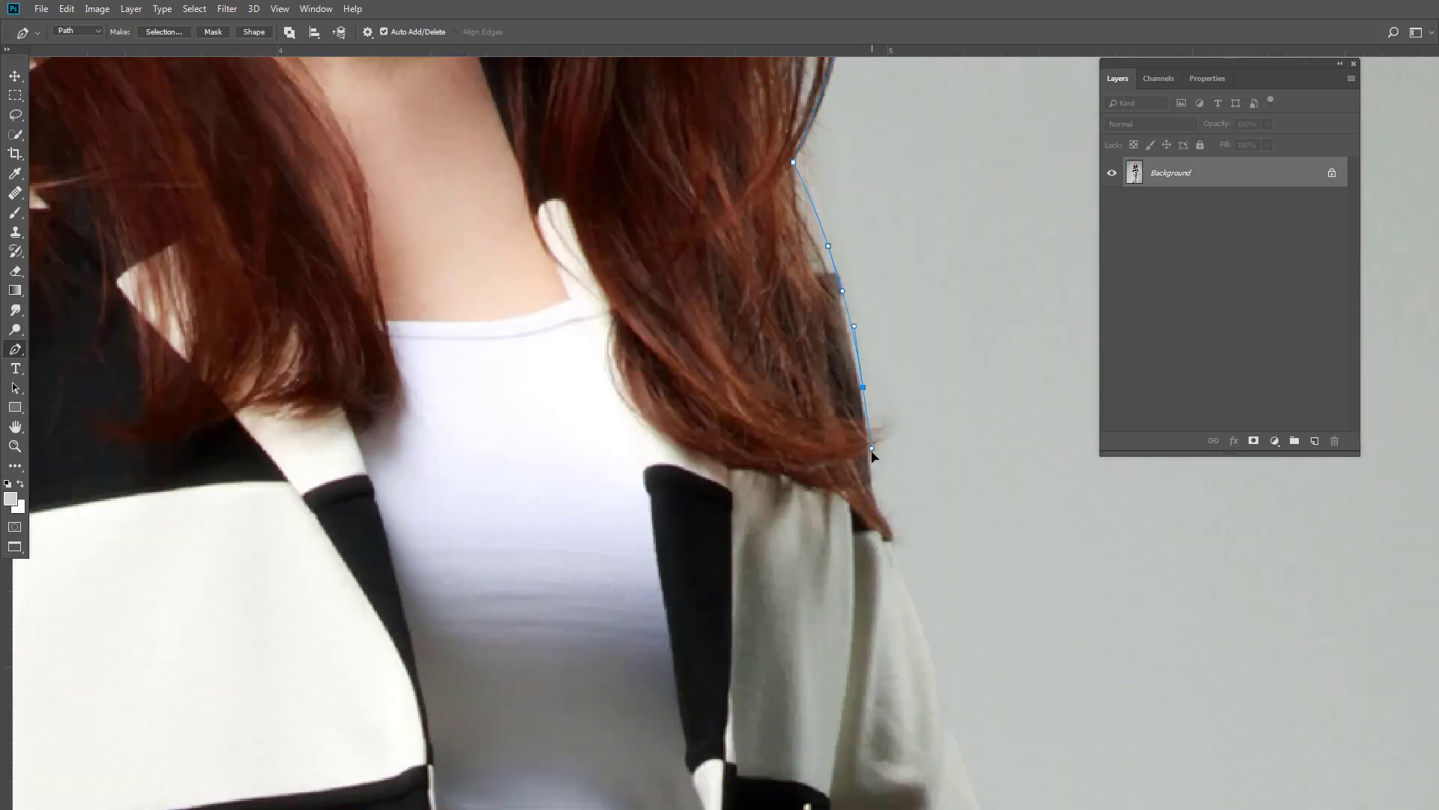
pyautogui.click(877, 487)
pyautogui.moveTo(862, 674)
pyautogui.mouseDown()
pyautogui.moveTo(852, 427)
pyautogui.moveTo(850, 443)
pyautogui.mouseUp()
# - Continue the outline down the jacket sleeve and black cuff along the forearm
pyautogui.moveTo(916, 749)
pyautogui.mouseDown()
pyautogui.moveTo(916, 544)
pyautogui.moveTo(795, 480)
pyautogui.mouseUp()
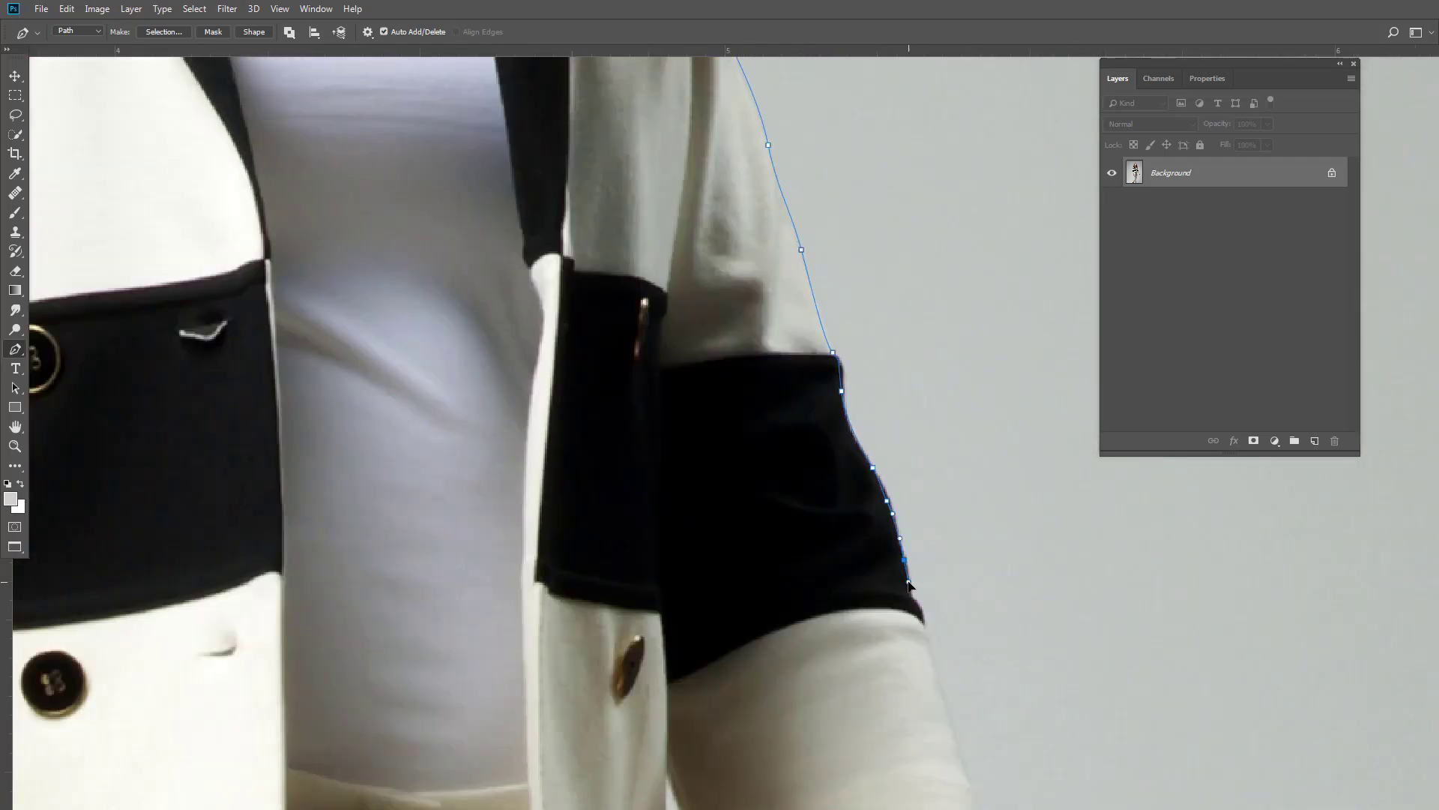
pyautogui.moveTo(900, 570); pyautogui.dragTo(892, 472)
pyautogui.moveTo(900, 674); pyautogui.dragTo(887, 412)
pyautogui.click(868, 435)
pyautogui.click(882, 472)
pyautogui.moveTo(924, 667); pyautogui.dragTo(910, 450)
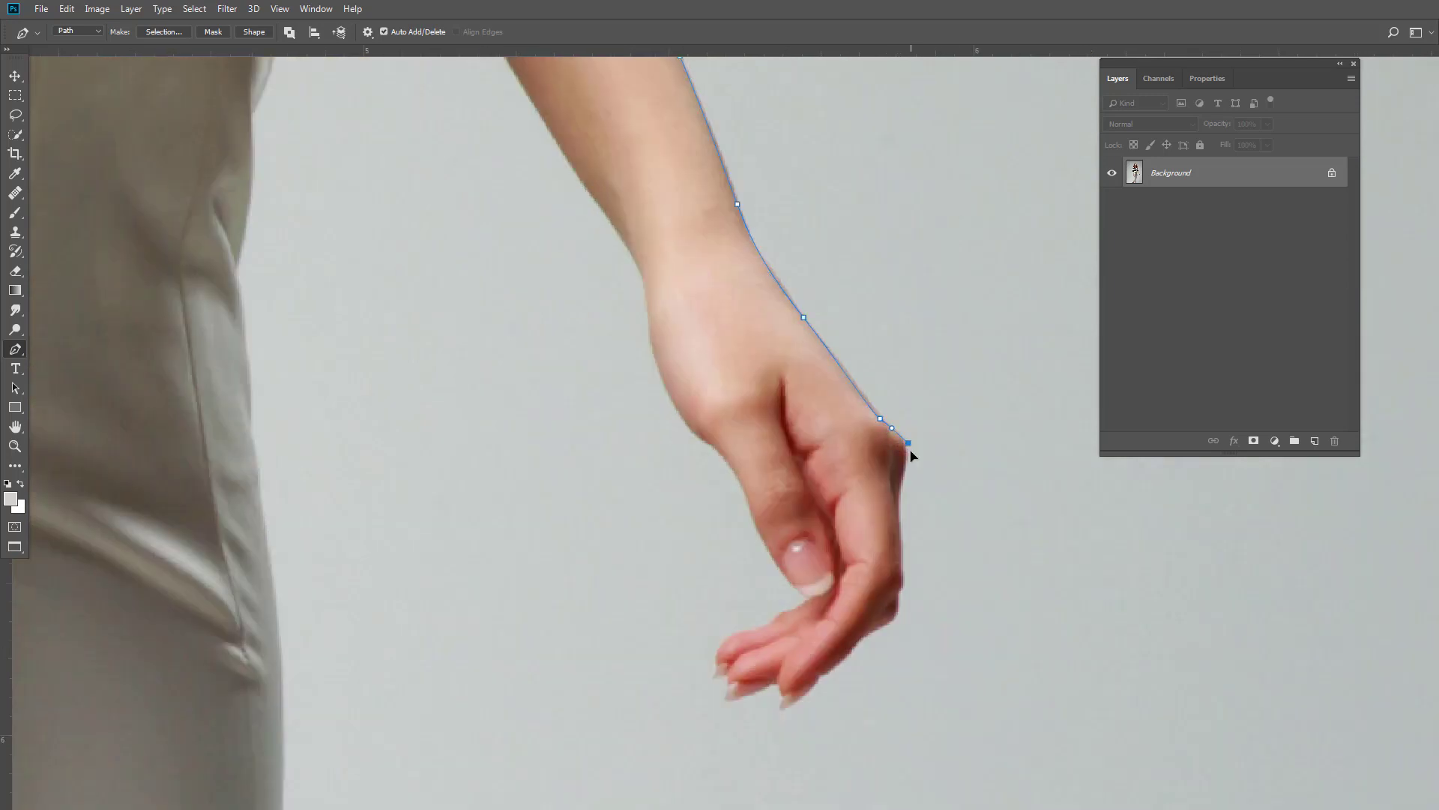
# - Trace around the wrist, back of the hand and fingertips to the thumb
pyautogui.moveTo(909, 585)
pyautogui.mouseDown()
pyautogui.moveTo(877, 475)
pyautogui.moveTo(930, 405)
pyautogui.mouseUp()
pyautogui.click(938, 371)
pyautogui.click(935, 400)
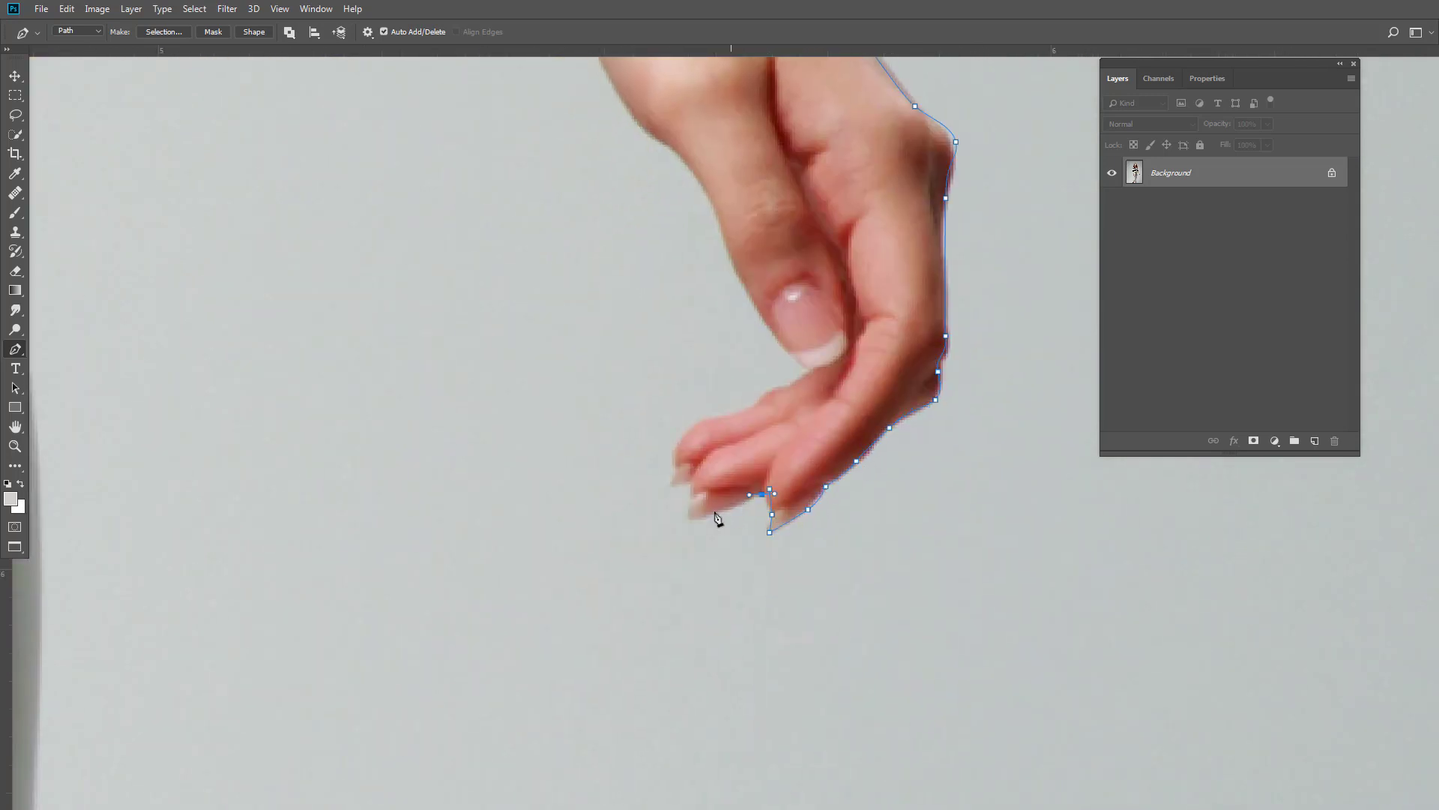
pyautogui.moveTo(671, 482); pyautogui.dragTo(697, 544)
pyautogui.click(841, 474)
pyautogui.moveTo(841, 474)
pyautogui.mouseDown()
pyautogui.moveTo(842, 570)
pyautogui.moveTo(860, 523)
pyautogui.moveTo(974, 712)
pyautogui.mouseUp()
# - Bring the outline back up the inner wrist and forearm to the jacket cuff
pyautogui.click(915, 546)
pyautogui.click(852, 450)
pyautogui.click(883, 368)
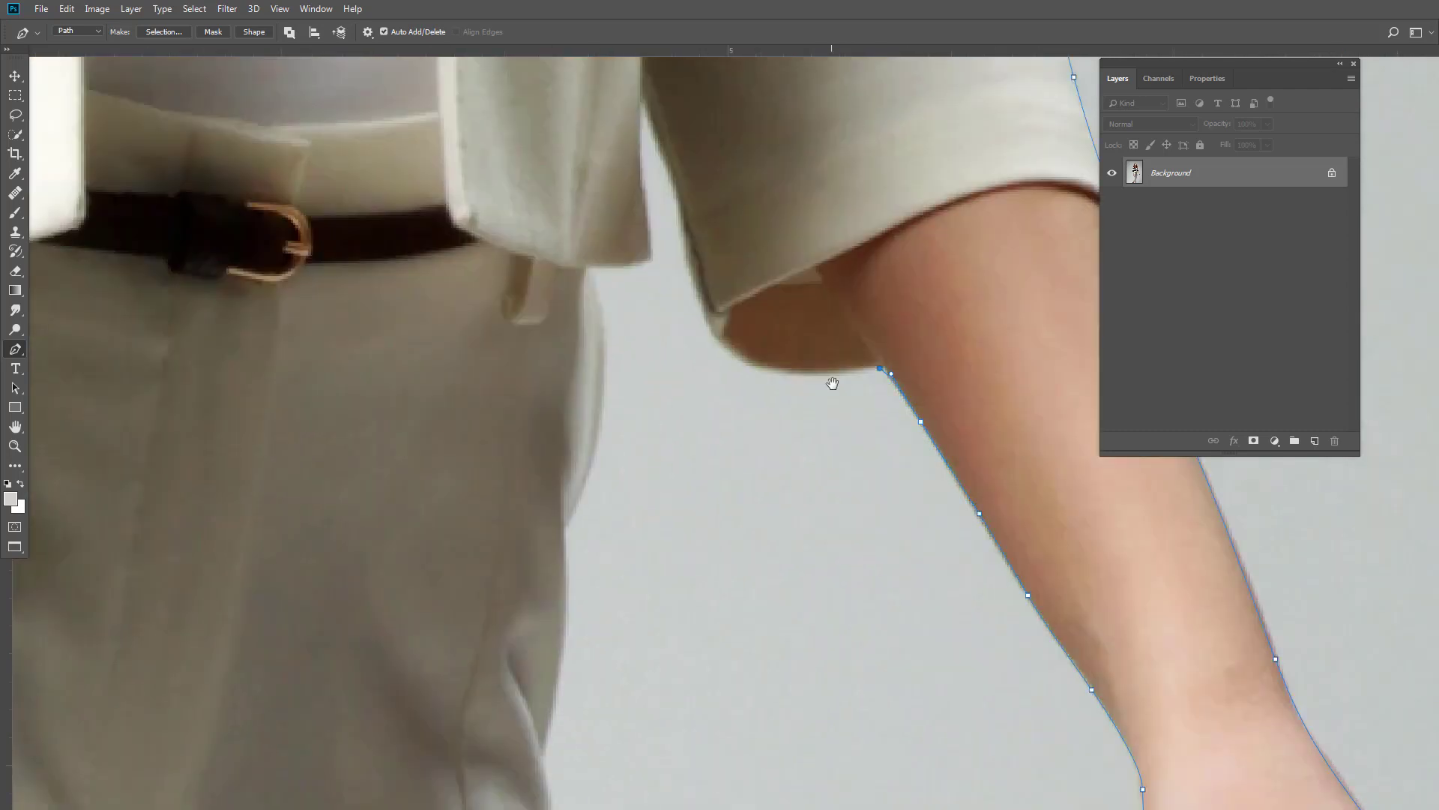
pyautogui.moveTo(829, 379); pyautogui.dragTo(864, 433)
pyautogui.moveTo(849, 422); pyautogui.dragTo(821, 417)
pyautogui.click(749, 390)
pyautogui.click(727, 336)
# - Carry the path along the trouser edge down toward the hem
pyautogui.moveTo(715, 269); pyautogui.dragTo(758, 375)
pyautogui.moveTo(716, 313)
pyautogui.mouseDown()
pyautogui.moveTo(842, 360)
pyautogui.moveTo(781, 305)
pyautogui.moveTo(840, 423)
pyautogui.mouseUp()
pyautogui.moveTo(862, 505); pyautogui.dragTo(807, 389)
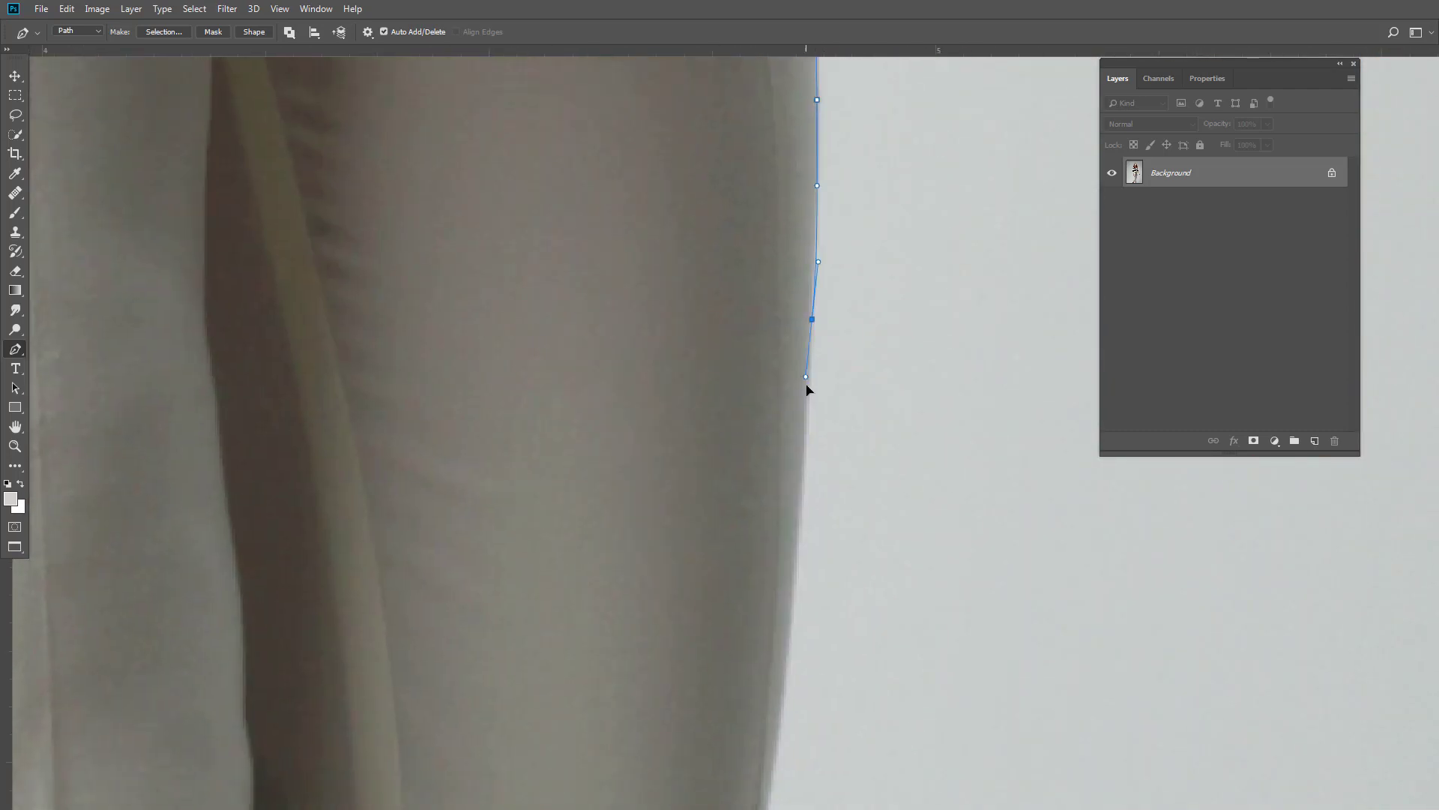
pyautogui.moveTo(813, 492); pyautogui.dragTo(841, 373)
pyautogui.click(796, 308)
pyautogui.moveTo(774, 465)
pyautogui.mouseDown()
pyautogui.moveTo(754, 624)
pyautogui.moveTo(858, 340)
pyautogui.mouseUp()
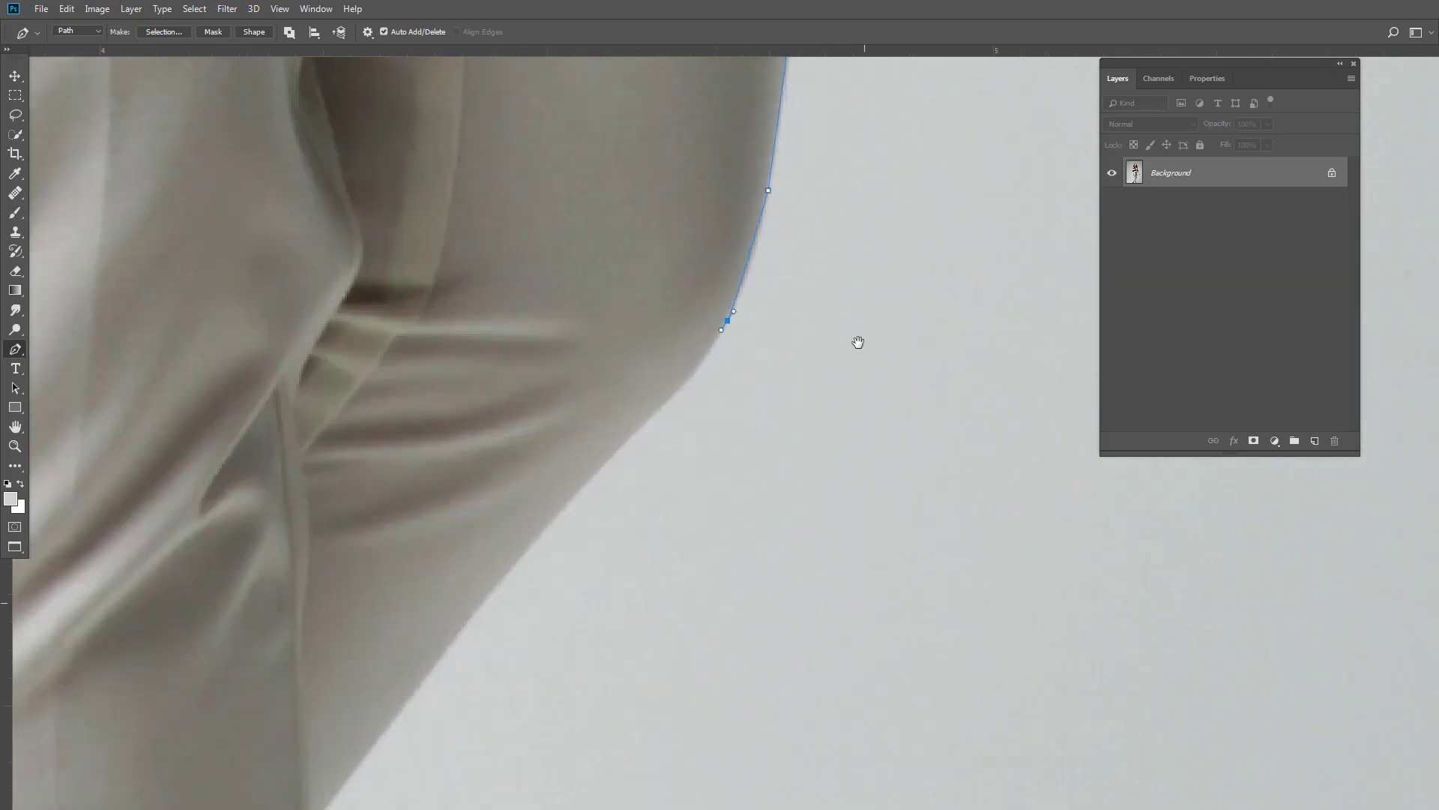
pyautogui.click(736, 440)
pyautogui.click(652, 338)
# - Trace the ankle and around the shoe's outer edge, toe and sole
pyautogui.scroll(-5, 690, 330)
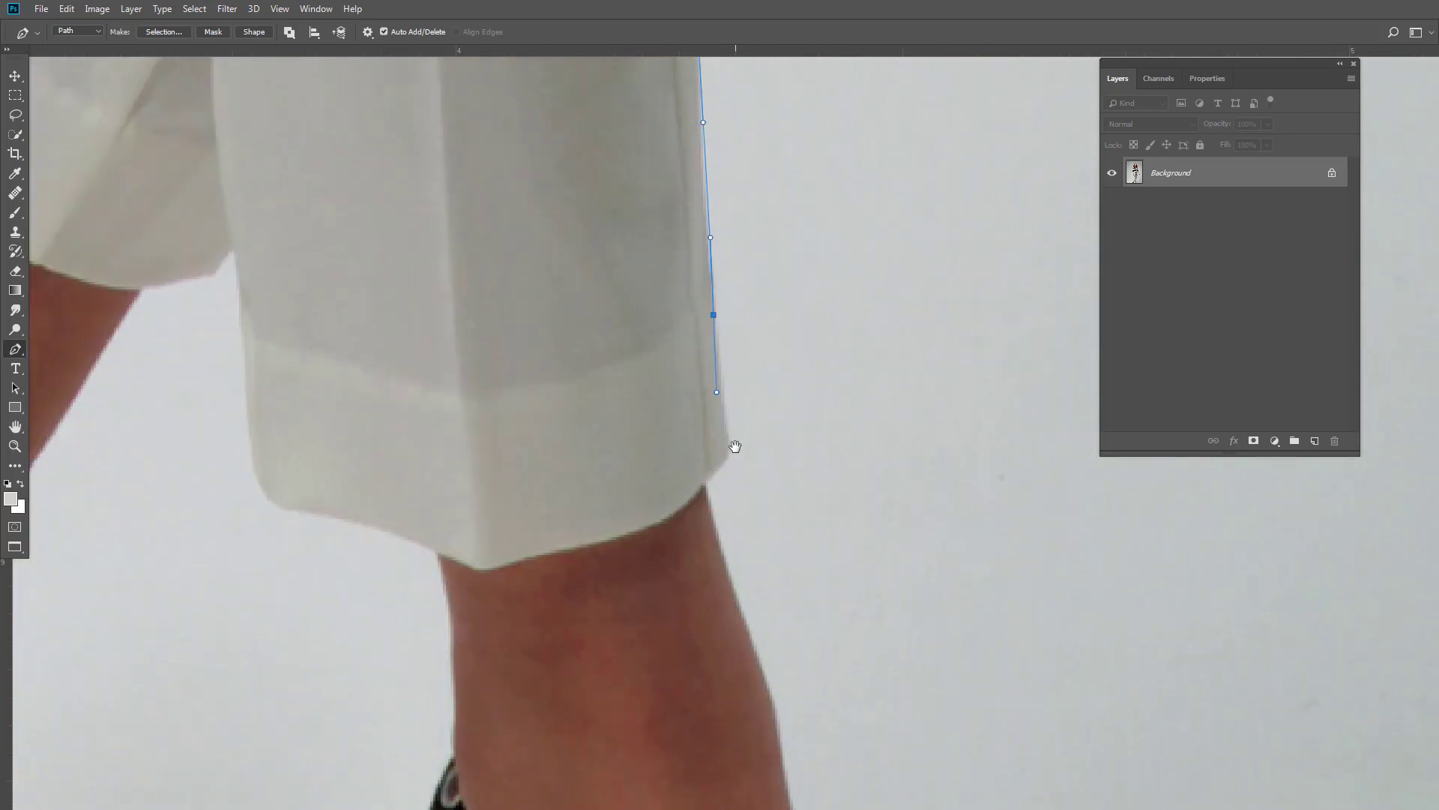
pyautogui.scroll(-5, 733, 443)
pyautogui.scroll(-5, 713, 321)
pyautogui.scroll(-3, 675, 200)
pyautogui.click(694, 276)
pyautogui.scroll(-5, 709, 332)
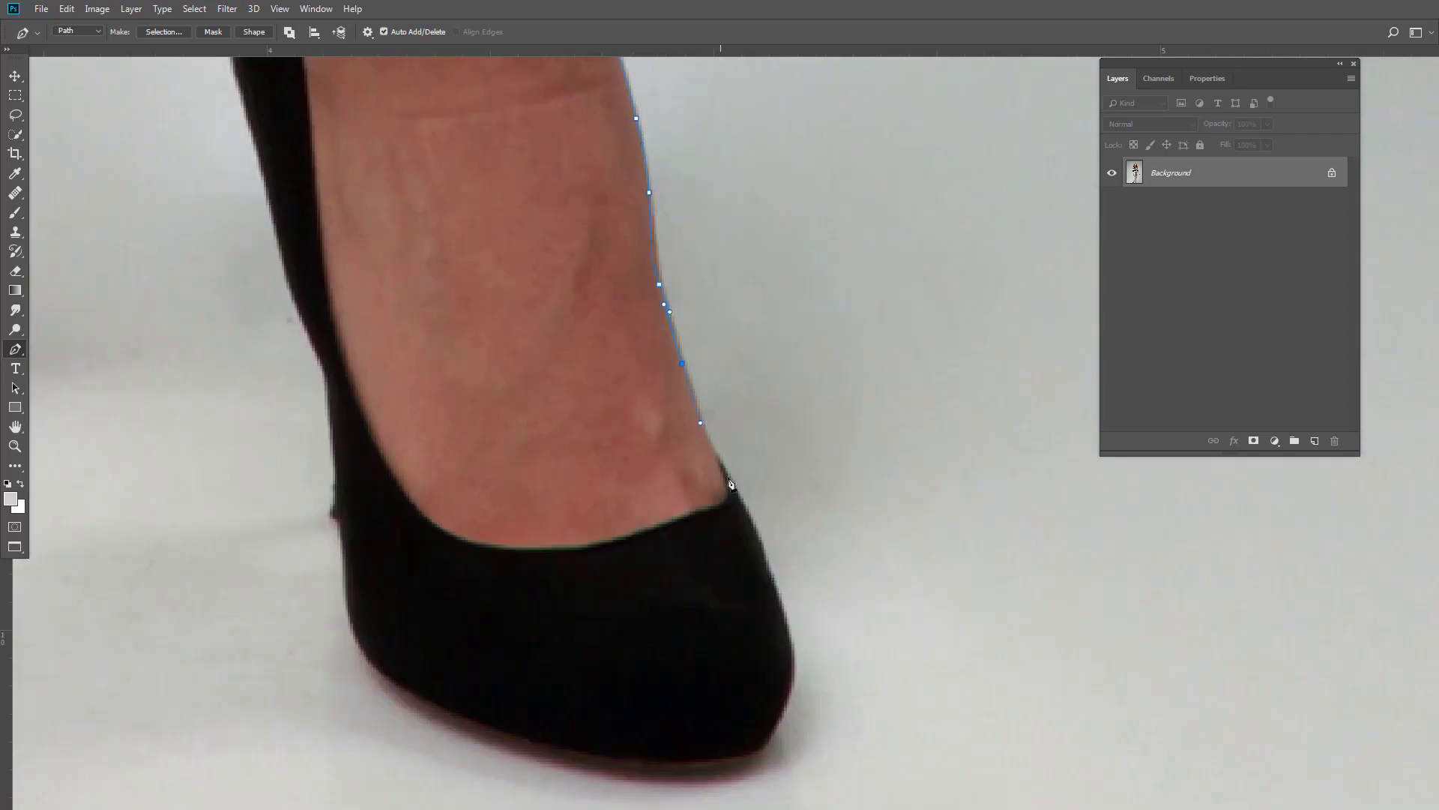
pyautogui.click(739, 610)
pyautogui.scroll(-3, 739, 610)
pyautogui.click(712, 635)
pyautogui.click(544, 568)
pyautogui.click(497, 467)
# - Run the outline up the leg edge toward the other leg
pyautogui.scroll(5, 494, 412)
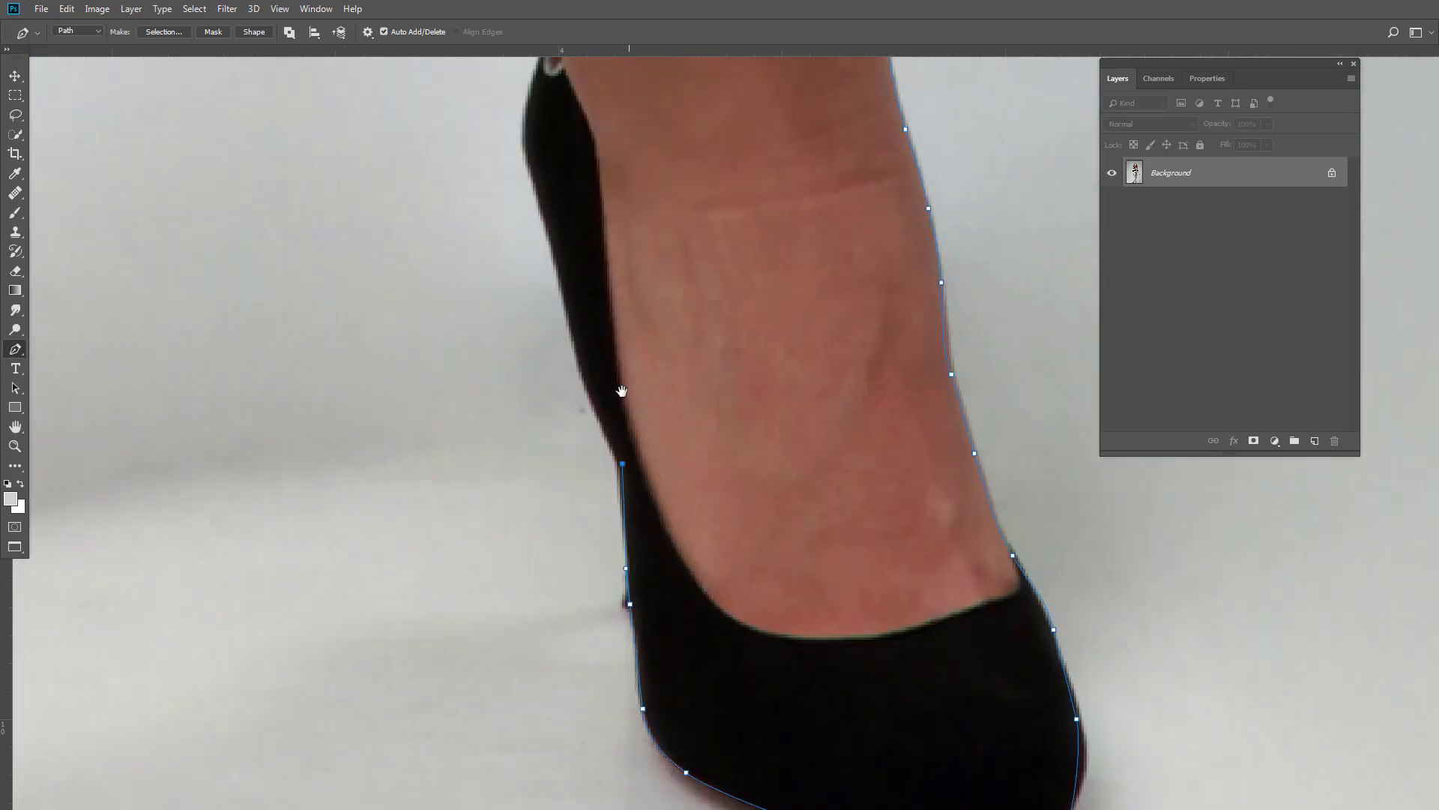
pyautogui.click(584, 236)
pyautogui.scroll(5, 585, 236)
pyautogui.click(656, 275)
pyautogui.scroll(3, 656, 275)
pyautogui.moveTo(694, 327)
pyautogui.mouseDown()
pyautogui.moveTo(673, 340)
pyautogui.moveTo(714, 336)
pyautogui.mouseUp()
pyautogui.scroll(3, 673, 341)
pyautogui.click(694, 248)
# - Curve the outline along the heel edge to its inner corner
pyautogui.hscroll(-5, 665, 364)
pyautogui.scroll(-5, 903, 247)
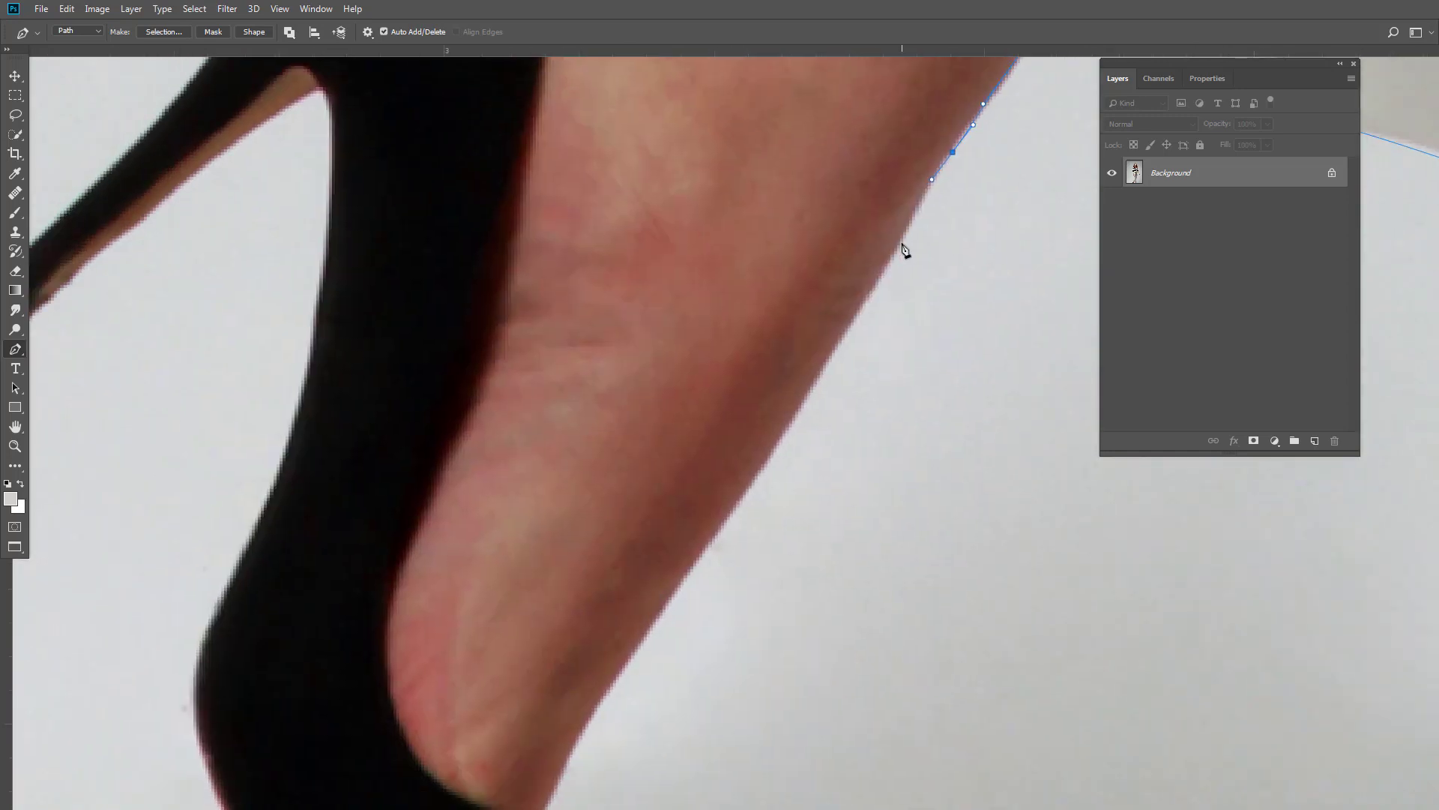
pyautogui.hscroll(-3, 829, 367)
pyautogui.scroll(-3, 829, 367)
pyautogui.scroll(-5, 622, 636)
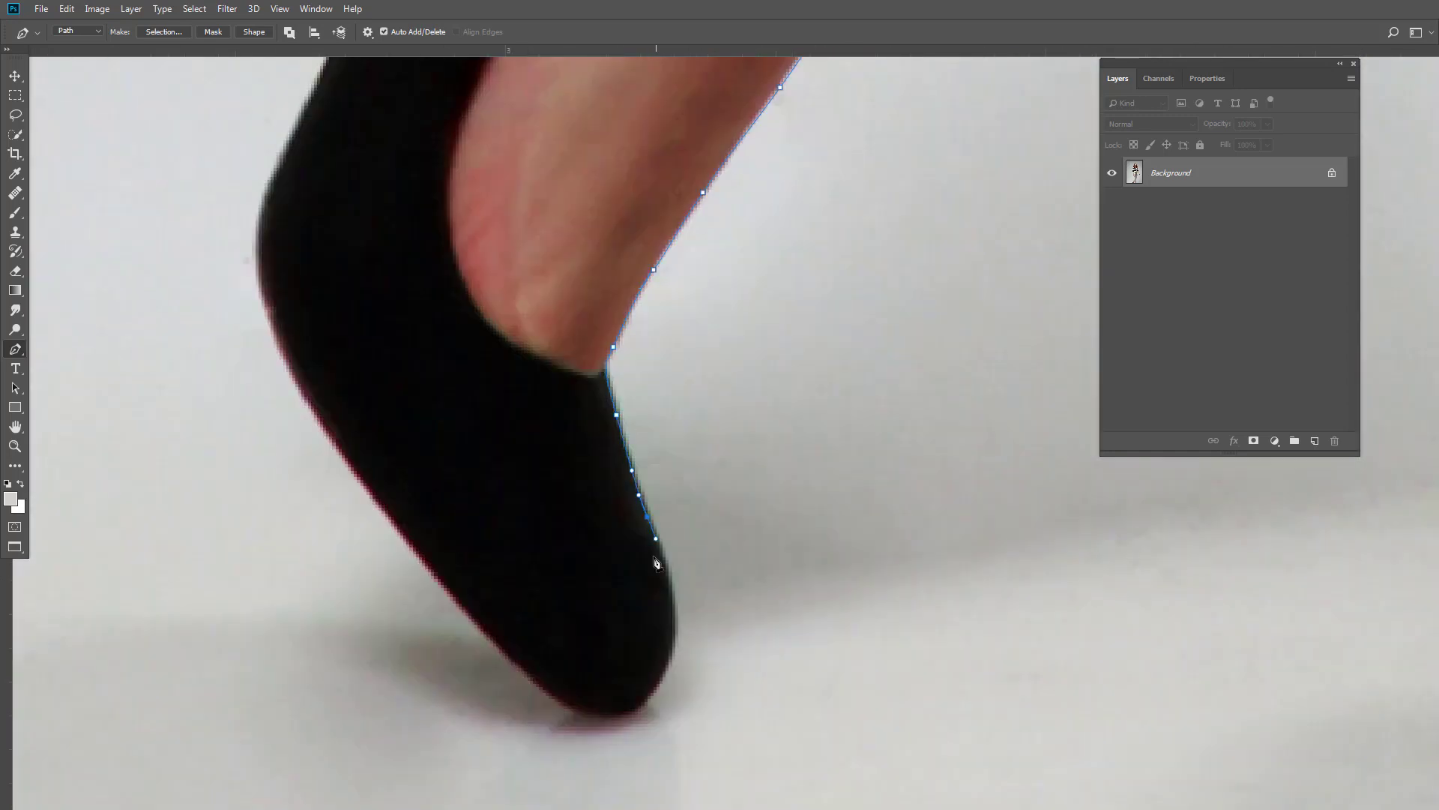
pyautogui.scroll(-5, 795, 445)
pyautogui.hscroll(-3, 794, 445)
pyautogui.scroll(5, 766, 286)
pyautogui.hscroll(-3, 767, 286)
pyautogui.scroll(3, 787, 322)
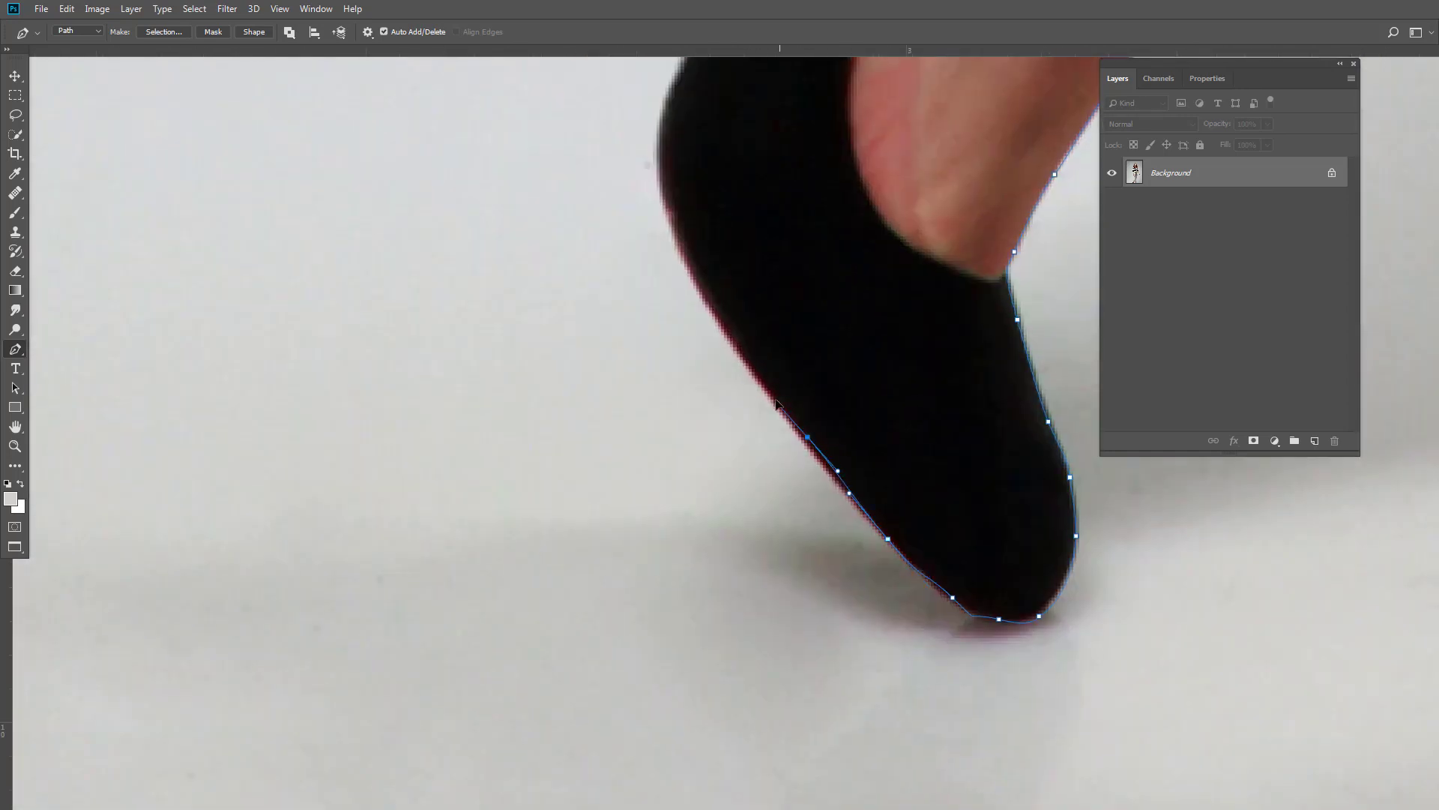
pyautogui.scroll(3, 802, 352)
pyautogui.scroll(3, 816, 379)
pyautogui.scroll(3, 817, 380)
pyautogui.moveTo(854, 294); pyautogui.dragTo(844, 300)
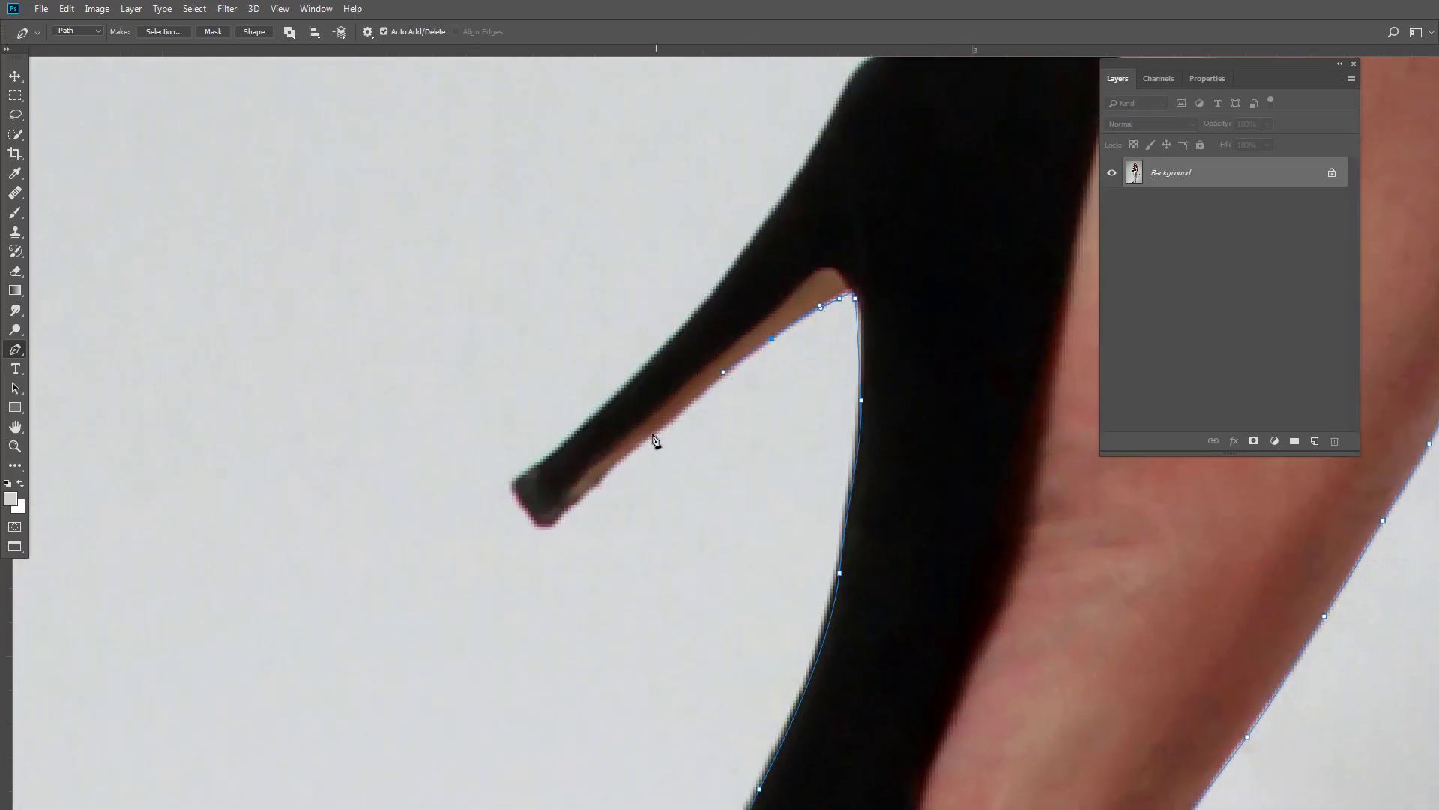
pyautogui.click(525, 491)
# - Trace the top of the shoe, back of the ankle and calf up the trouser leg
pyautogui.scroll(3, 675, 420)
pyautogui.hscroll(3, 674, 420)
pyautogui.click(739, 380)
pyautogui.scroll(3, 825, 300)
pyautogui.click(984, 171)
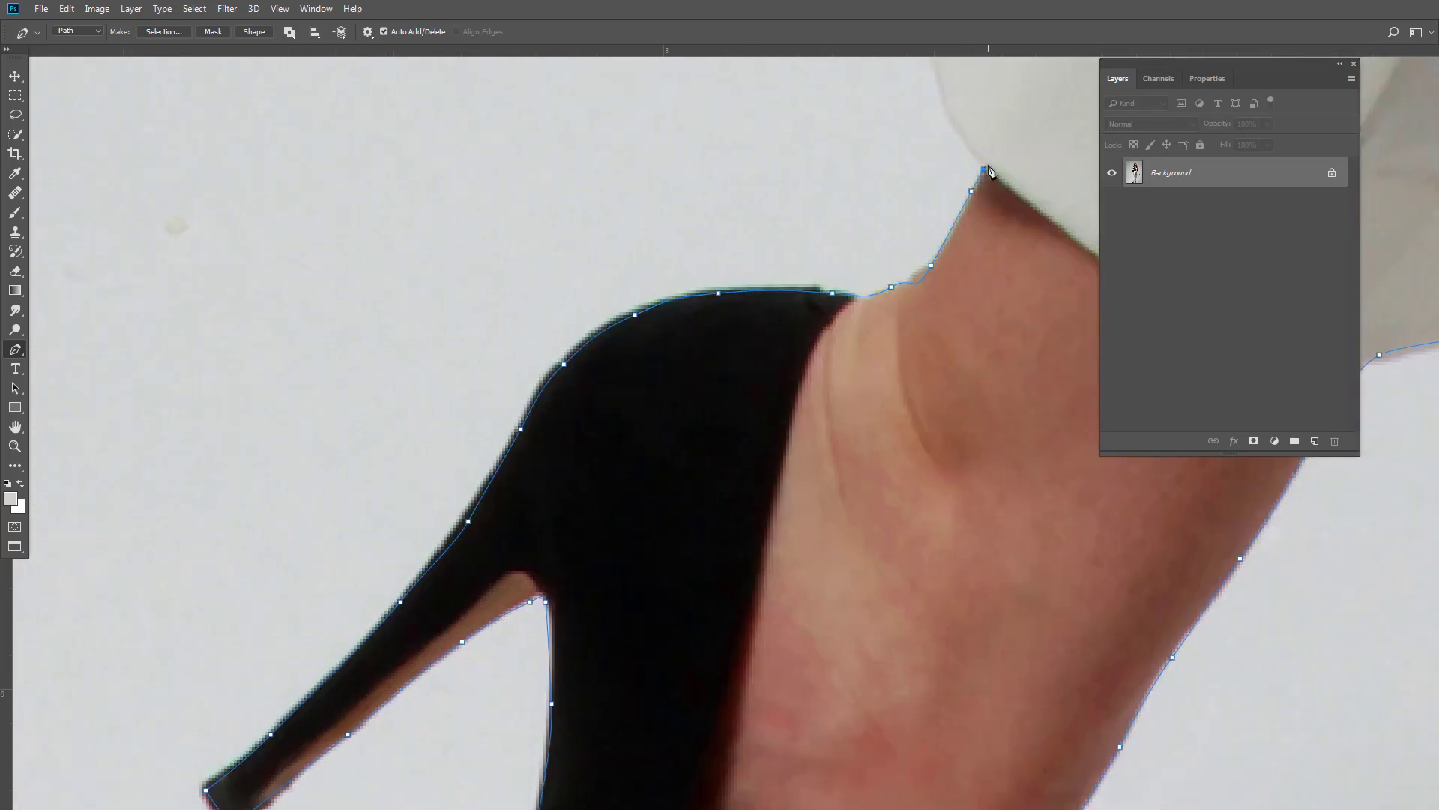
pyautogui.scroll(5, 765, 492)
pyautogui.click(839, 255)
pyautogui.scroll(3, 868, 322)
pyautogui.scroll(3, 897, 392)
pyautogui.click(890, 386)
pyautogui.moveTo(881, 297); pyautogui.dragTo(885, 245)
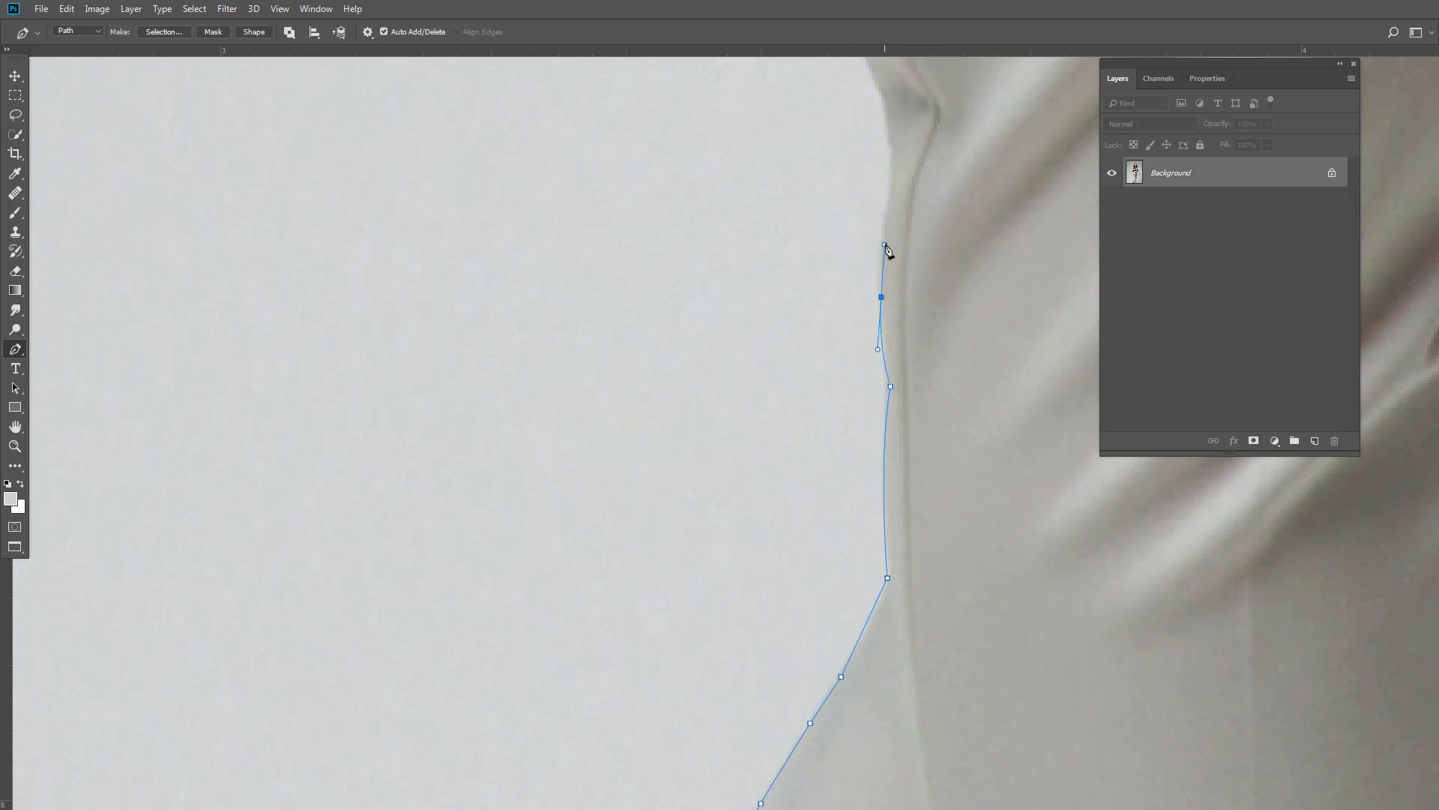
pyautogui.scroll(5, 886, 250)
pyautogui.moveTo(856, 499); pyautogui.dragTo(830, 344)
# - Outline the other hand's fingertips and the underside of its fingers
pyautogui.scroll(3, 807, 370)
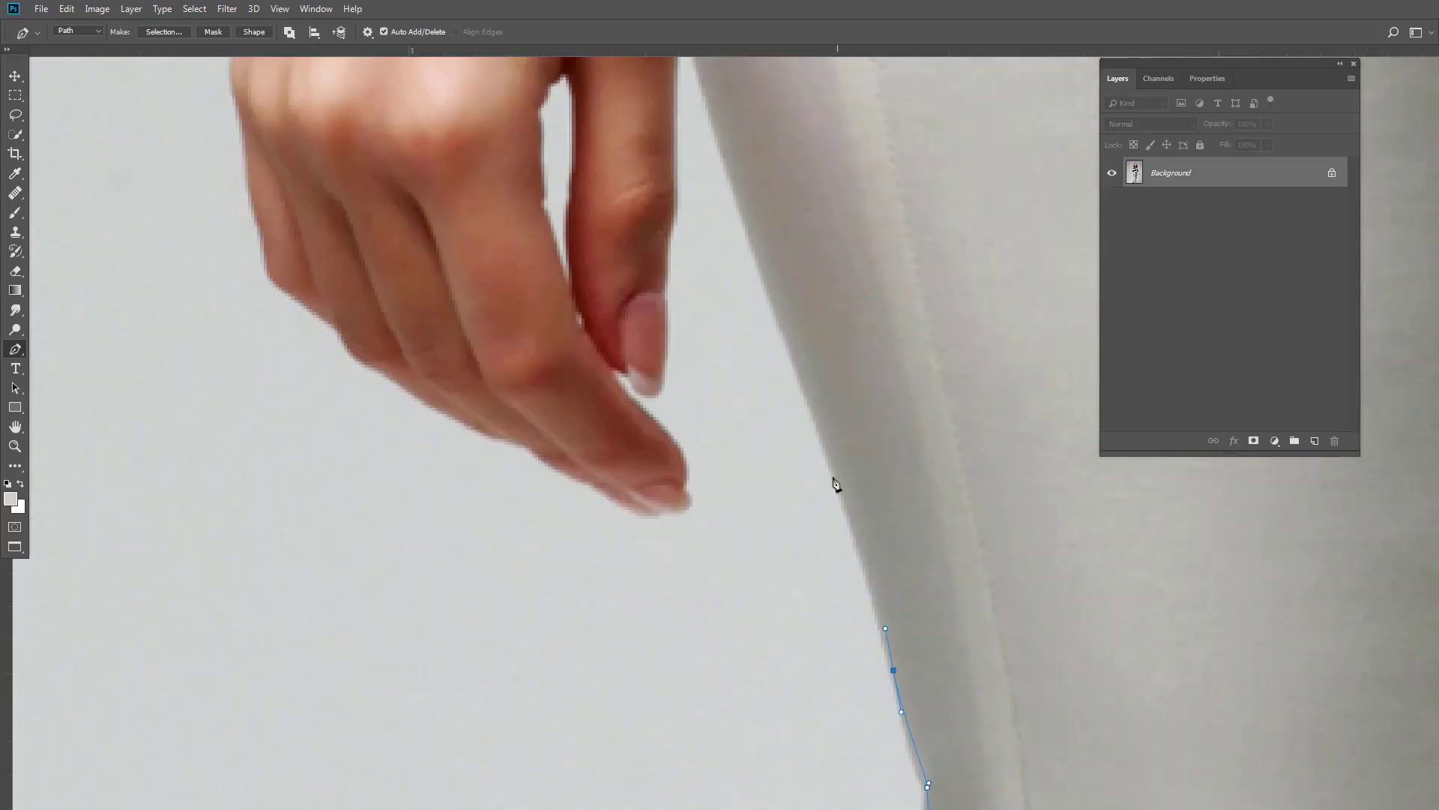
pyautogui.scroll(5, 727, 157)
pyautogui.hscroll(-2, 727, 157)
pyautogui.click(773, 238)
pyautogui.click(763, 403)
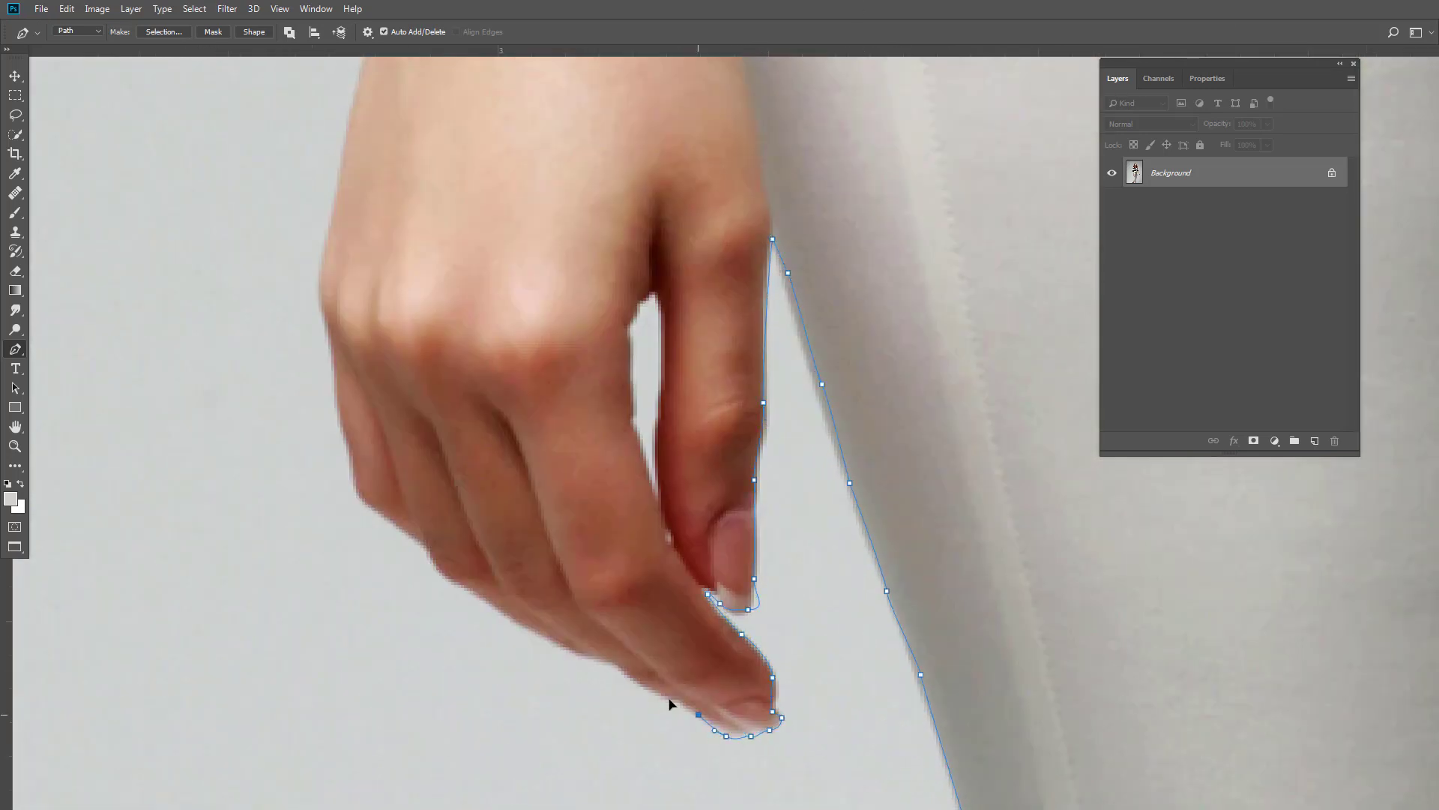
pyautogui.click(671, 699)
pyautogui.click(646, 690)
pyautogui.click(624, 674)
pyautogui.click(612, 663)
pyautogui.moveTo(581, 659); pyautogui.dragTo(562, 652)
pyautogui.hscroll(-2, 597, 628)
# - Continue up the back of the hand, wrist and forearm to the sleeve's outer edge
pyautogui.click(439, 491)
pyautogui.scroll(3, 438, 491)
pyautogui.scroll(3, 509, 344)
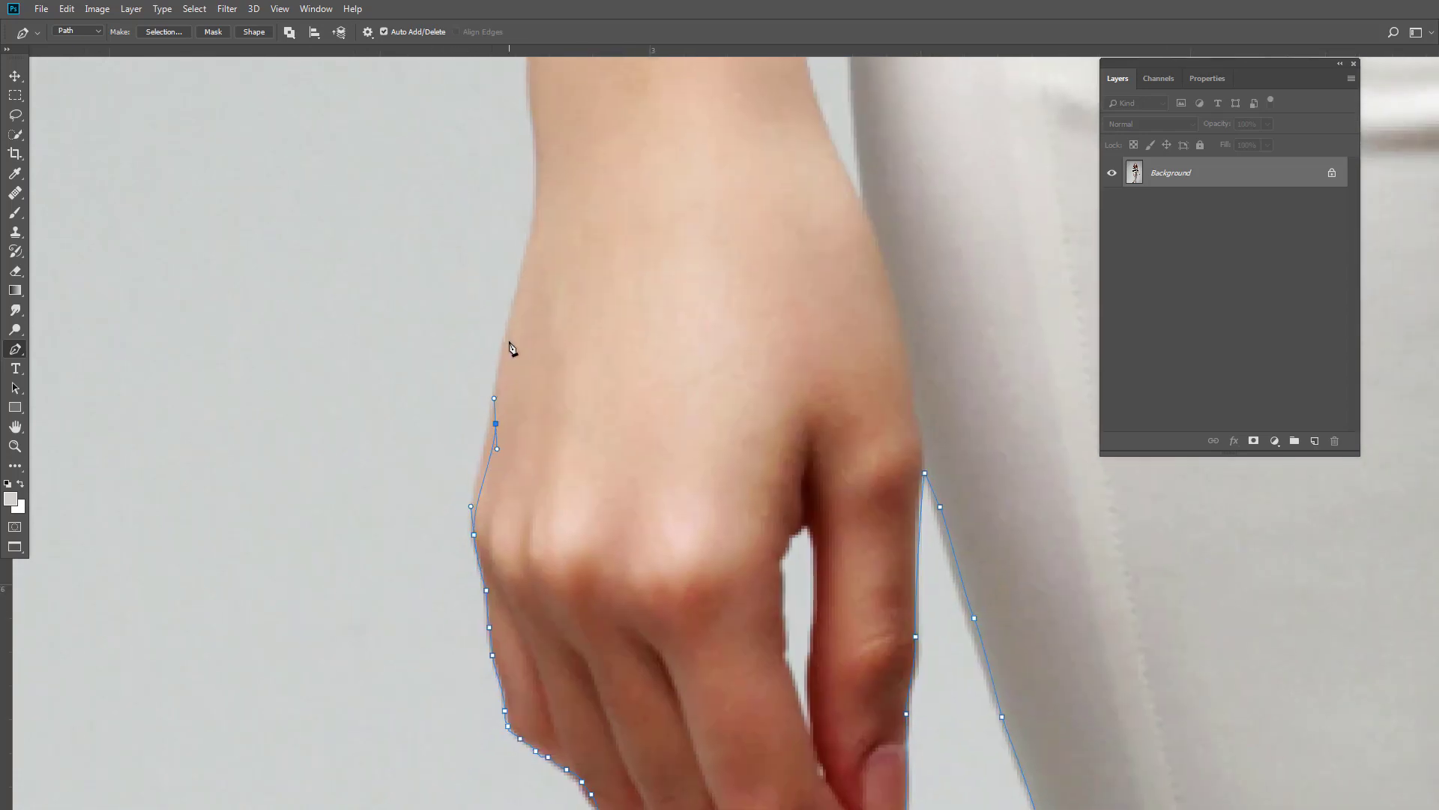
pyautogui.click(620, 459)
pyautogui.scroll(3, 660, 375)
pyautogui.click(600, 285)
pyautogui.scroll(3, 657, 194)
pyautogui.scroll(3, 646, 225)
pyautogui.click(678, 183)
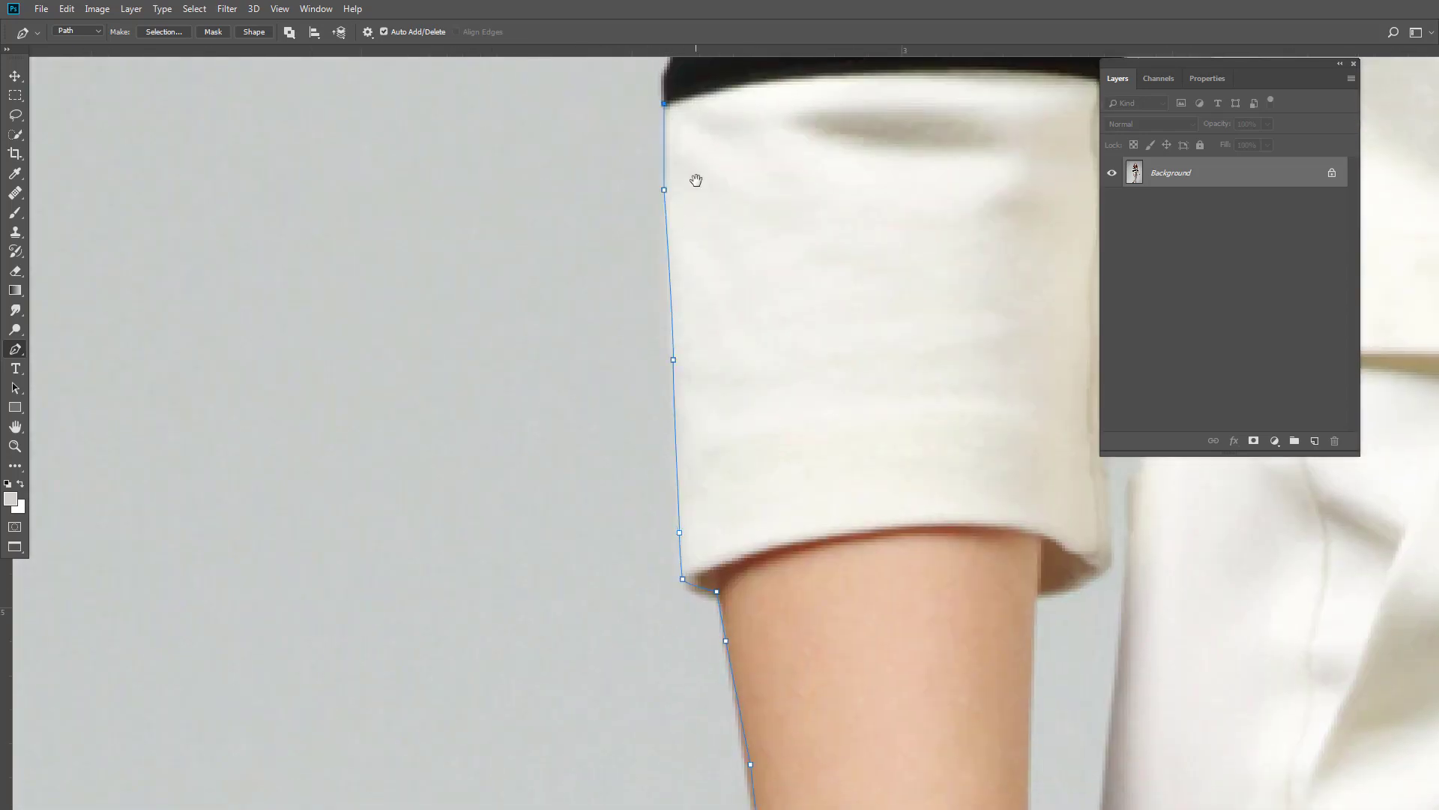
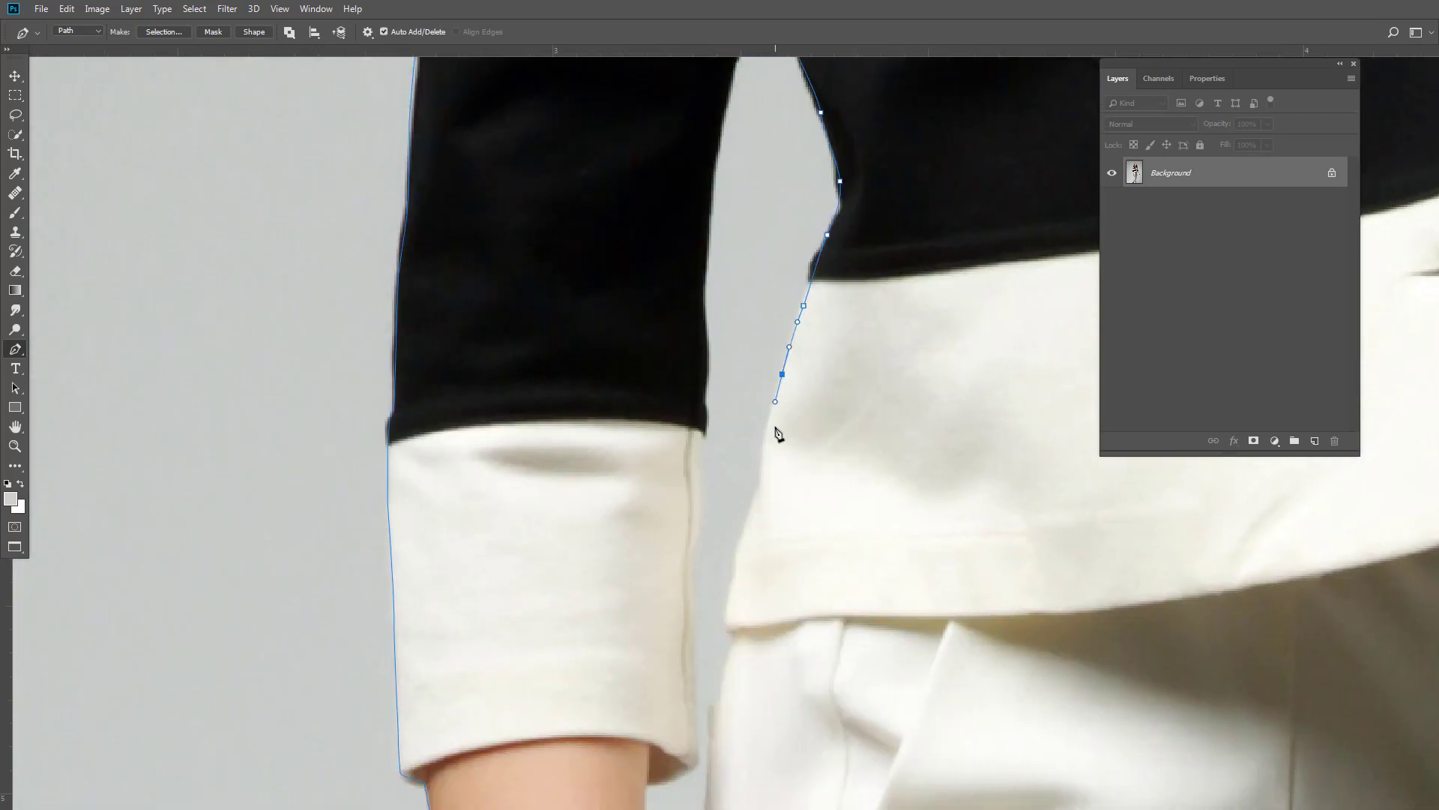
# - Extend the pen path down the woman's torso edge, around the wrist and up the inner arm
pyautogui.scroll(-3, 782, 418)
pyautogui.click(753, 433)
pyautogui.click(746, 499)
pyautogui.scroll(-3, 749, 504)
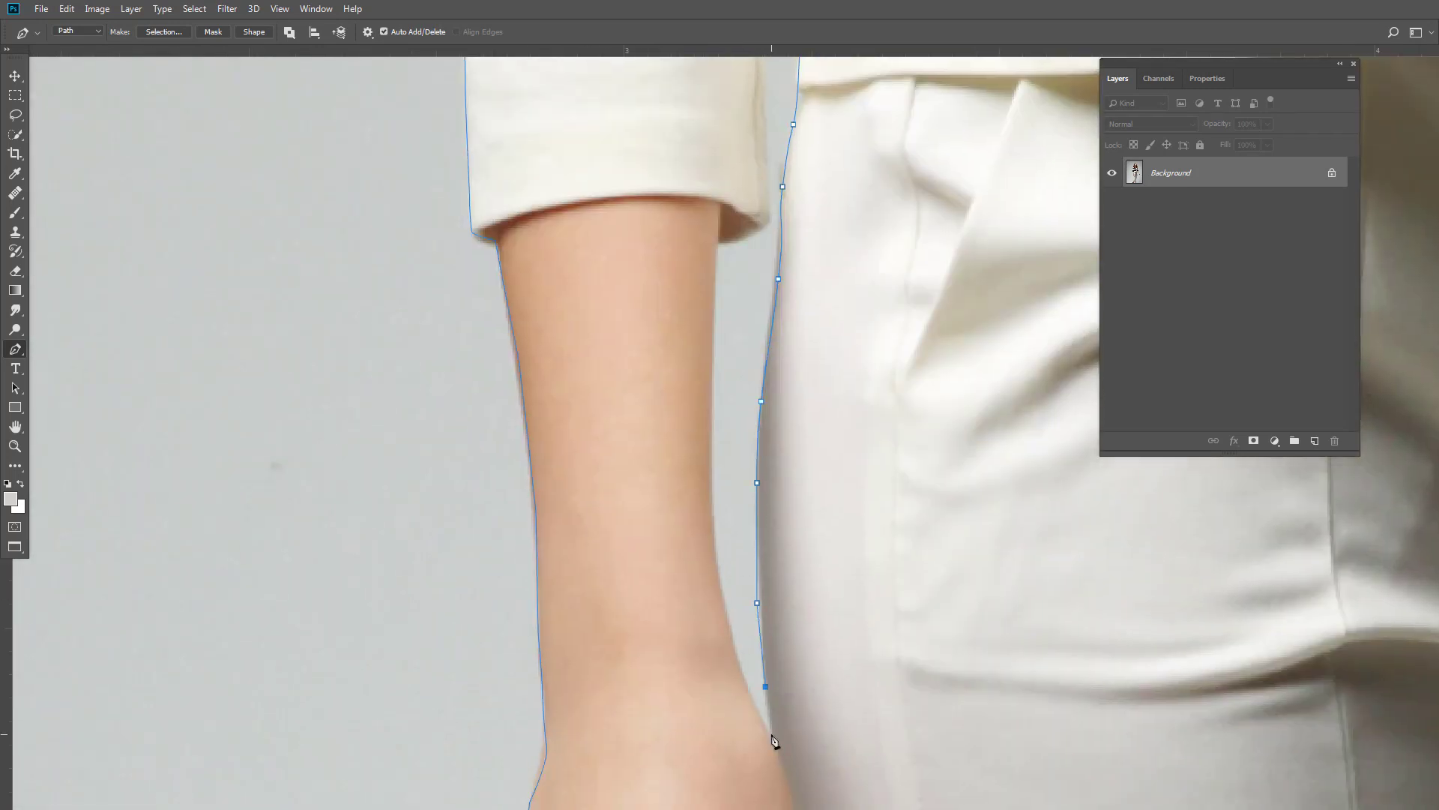
pyautogui.click(737, 652)
pyautogui.scroll(3, 731, 524)
pyautogui.click(734, 638)
pyautogui.scroll(5, 780, 193)
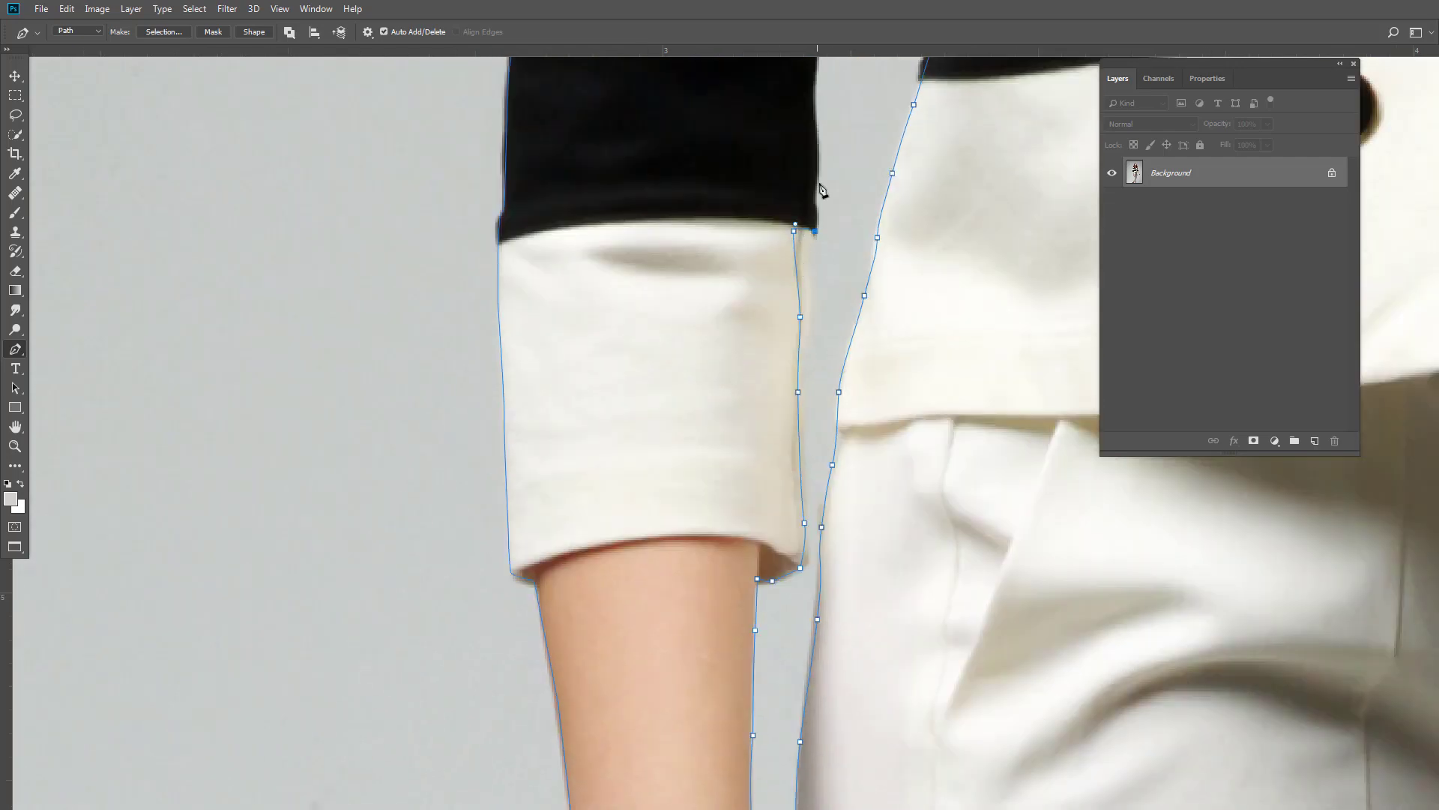
pyautogui.scroll(5, 822, 193)
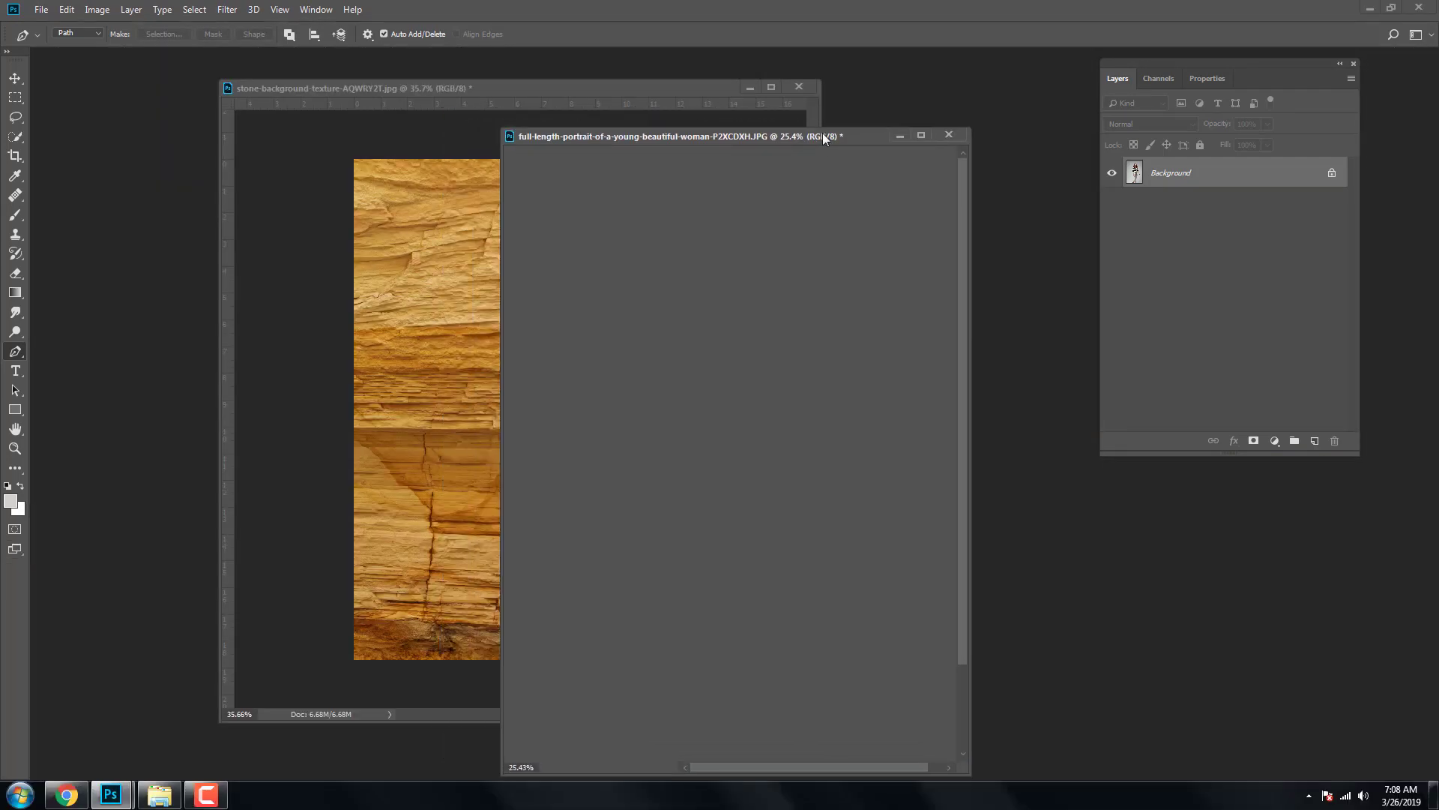
# - Drag the selected woman from the portrait into the stone texture document with the Move tool
pyautogui.moveTo(562, 94); pyautogui.dragTo(464, 95)
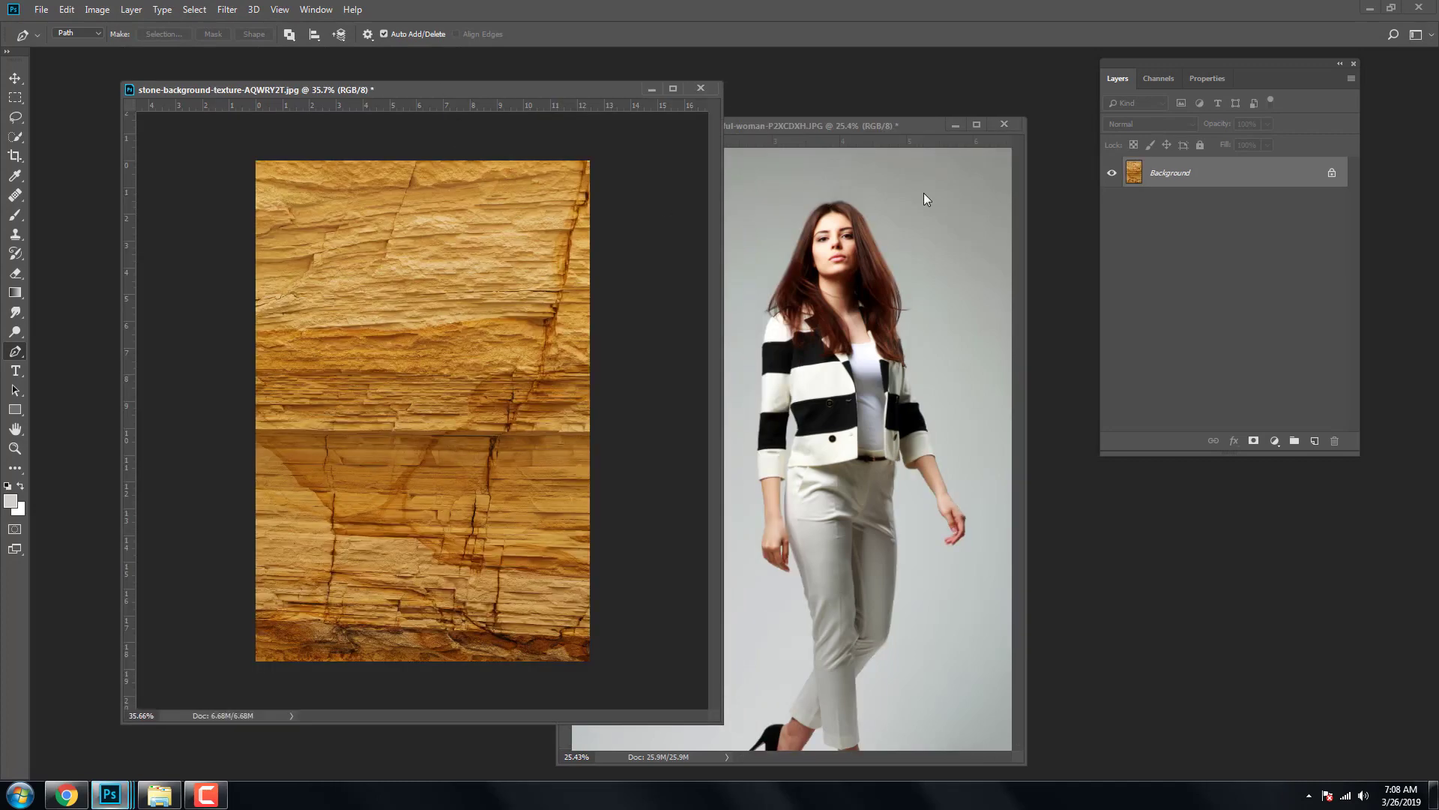
pyautogui.click(849, 128)
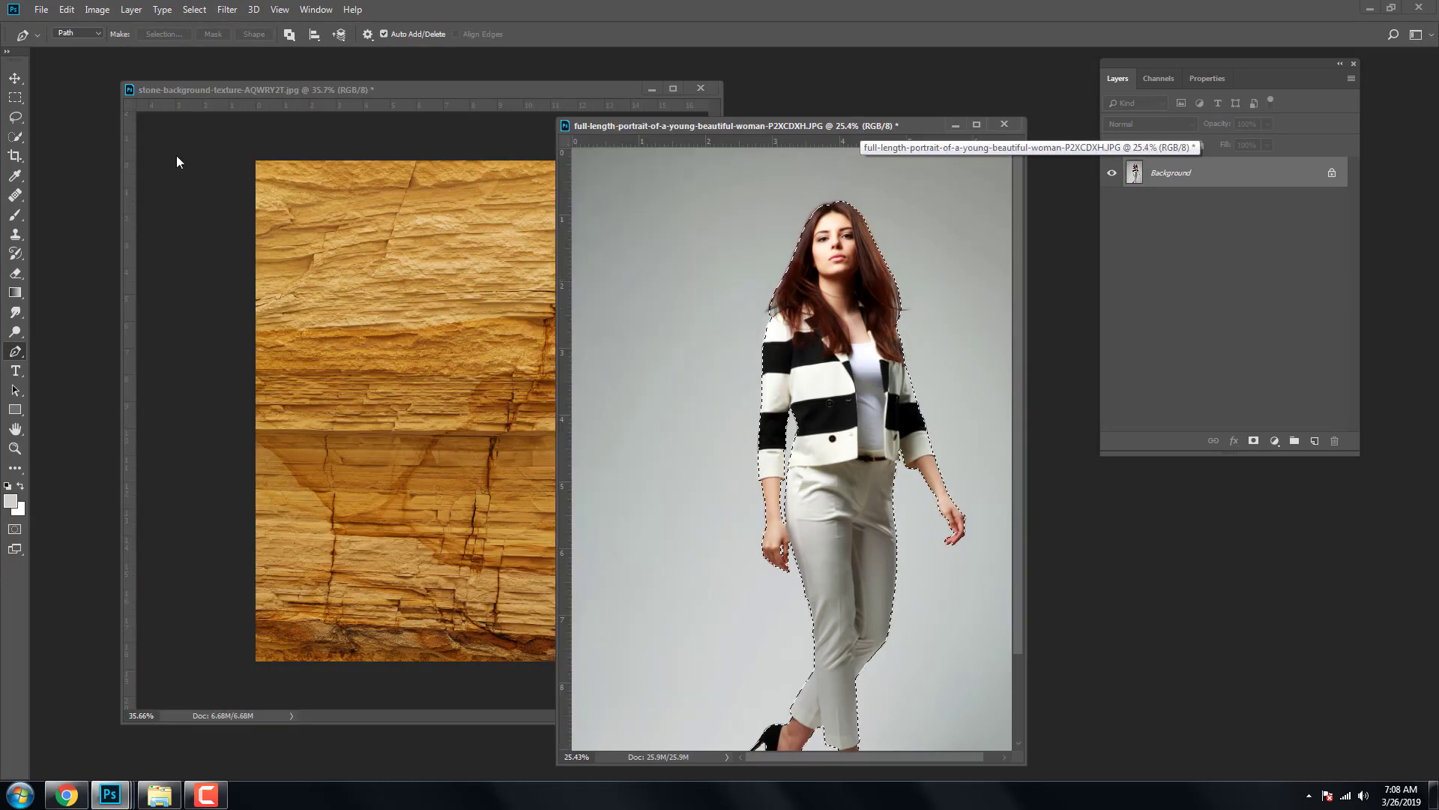
pyautogui.click(15, 78)
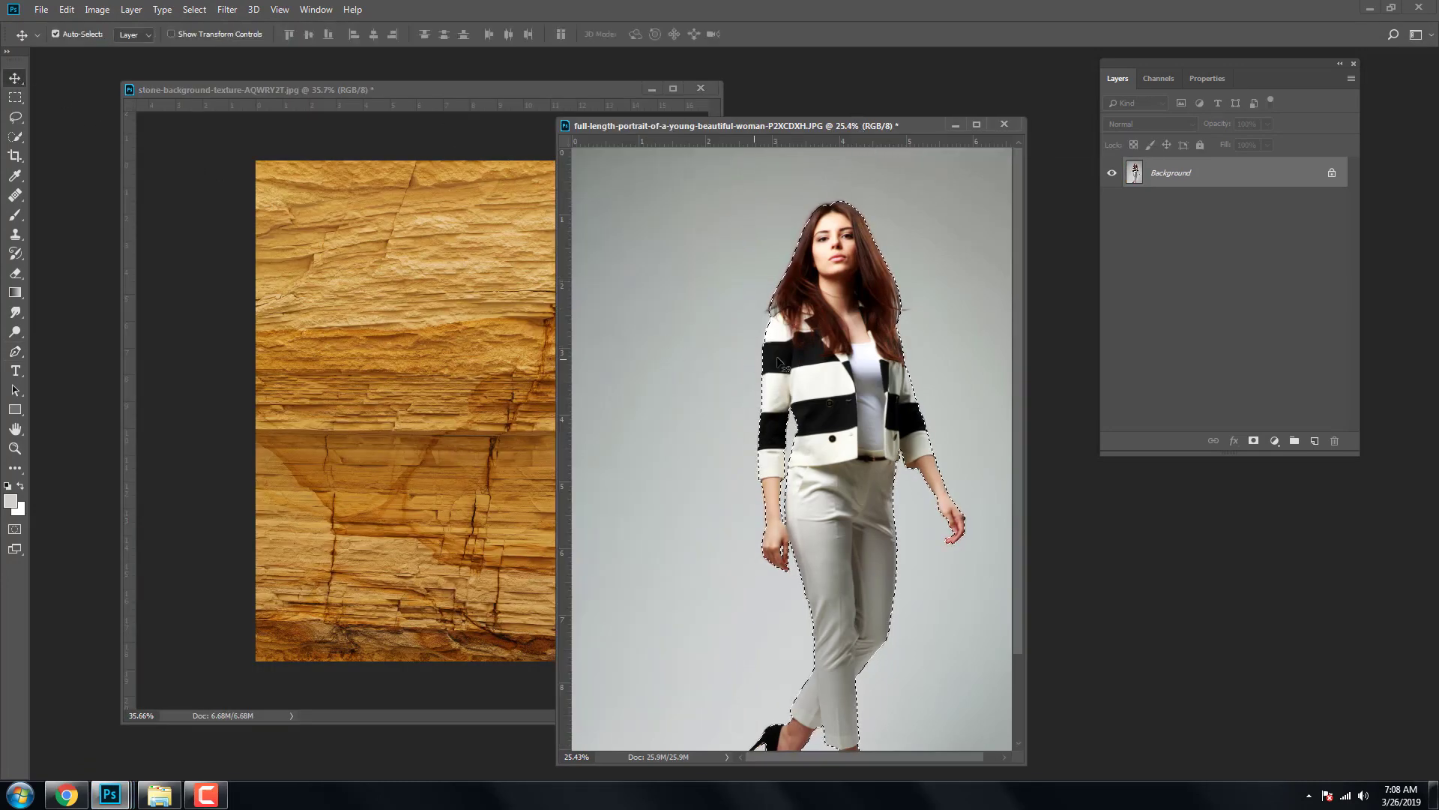
pyautogui.moveTo(862, 356); pyautogui.dragTo(495, 371)
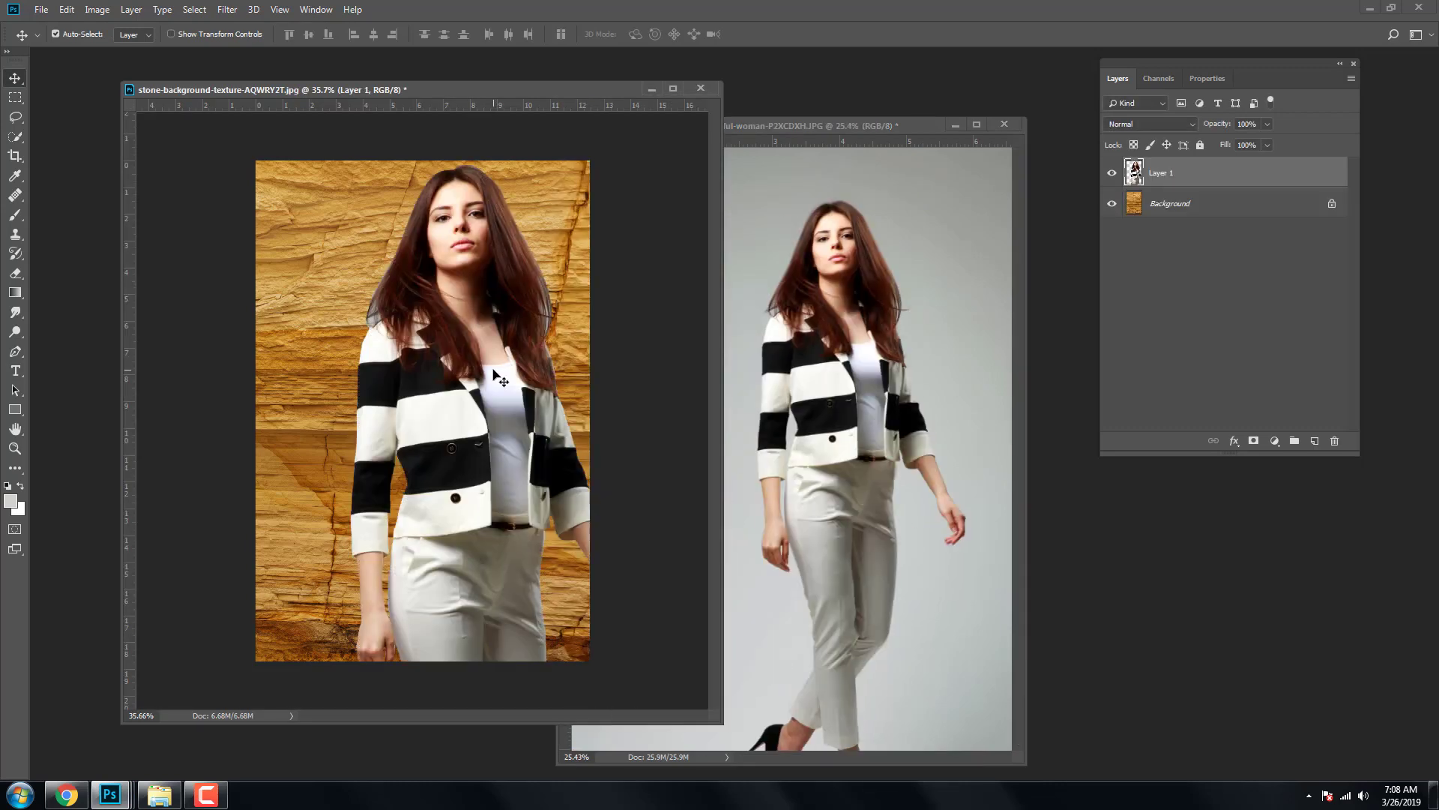
# - Free-transform Layer 1 to about 59% and centre it on the wall, then enlarge the stone window
pyautogui.hotkey('ctrl', 't')
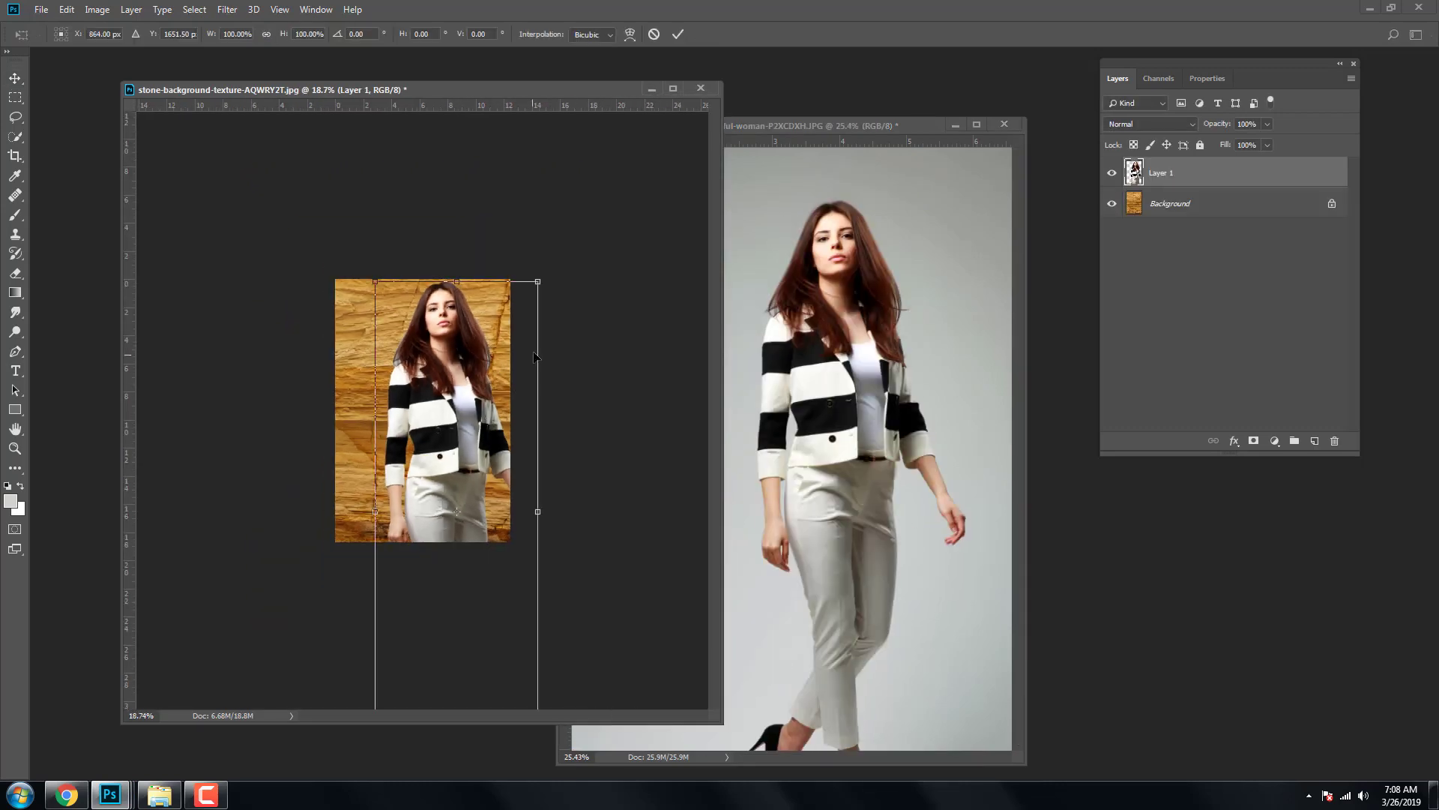
pyautogui.moveTo(538, 282); pyautogui.dragTo(504, 375)
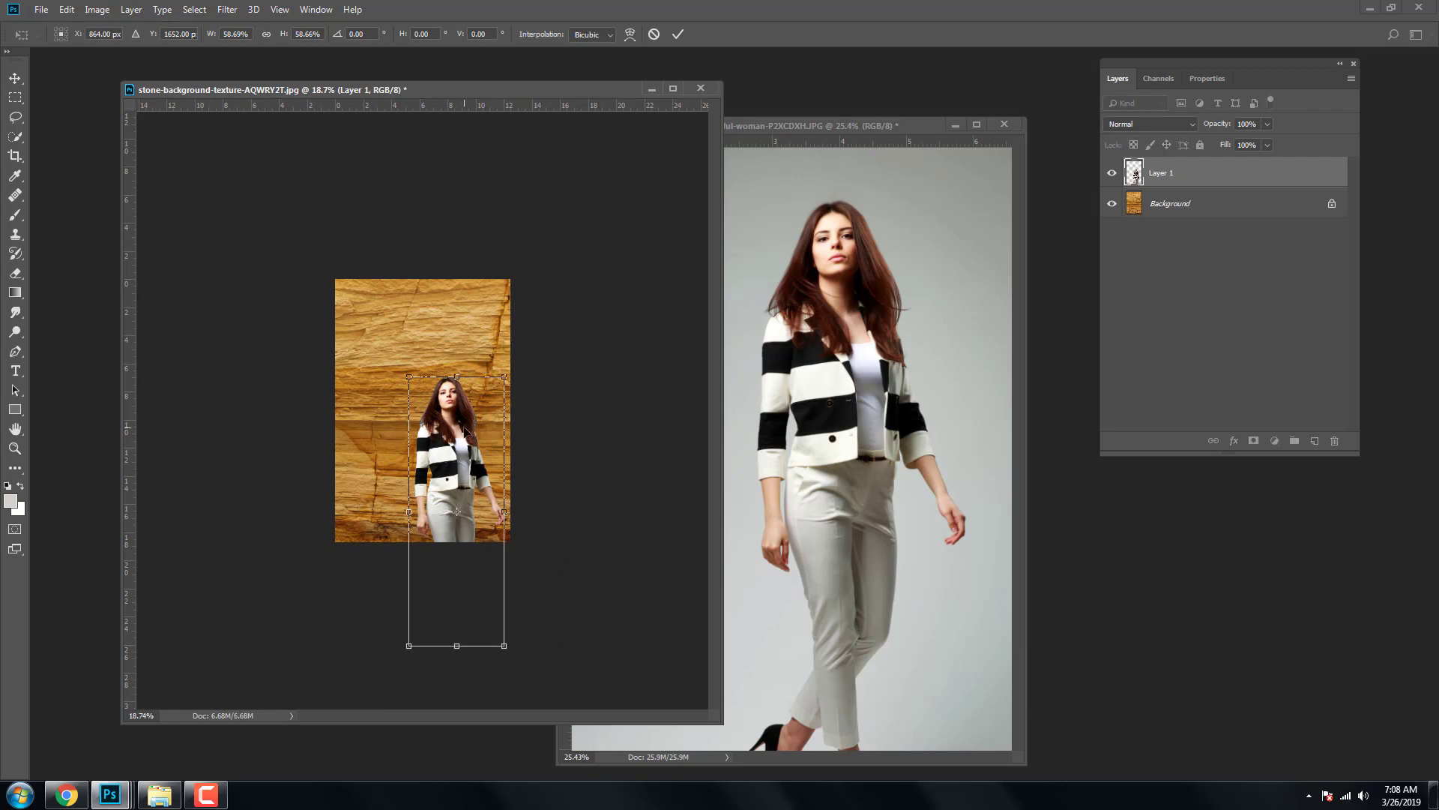
pyautogui.scroll(3, 579, 375)
pyautogui.scroll(2, 578, 375)
pyautogui.moveTo(498, 494)
pyautogui.mouseDown()
pyautogui.moveTo(448, 350)
pyautogui.moveTo(482, 317)
pyautogui.mouseUp()
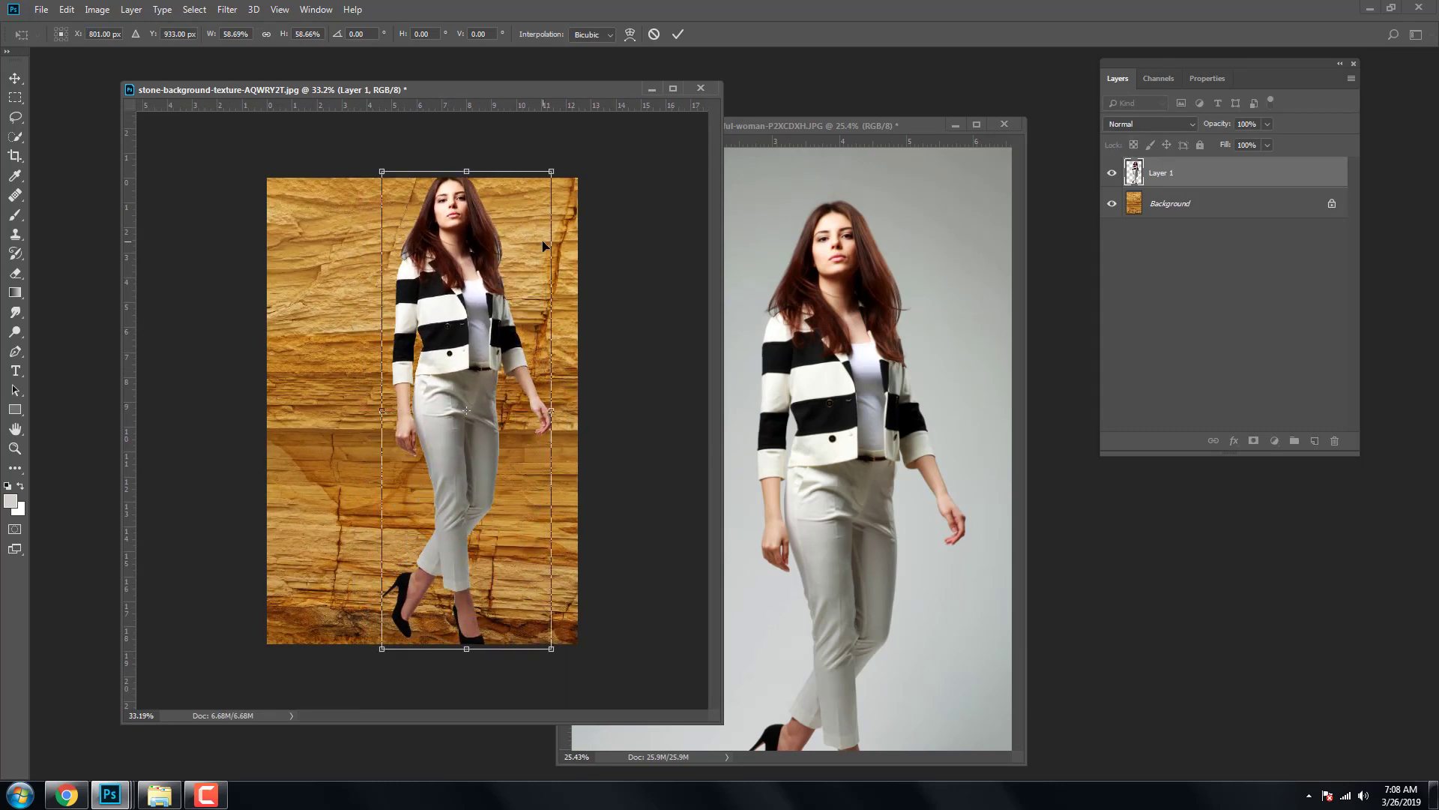
pyautogui.moveTo(552, 171); pyautogui.dragTo(545, 188)
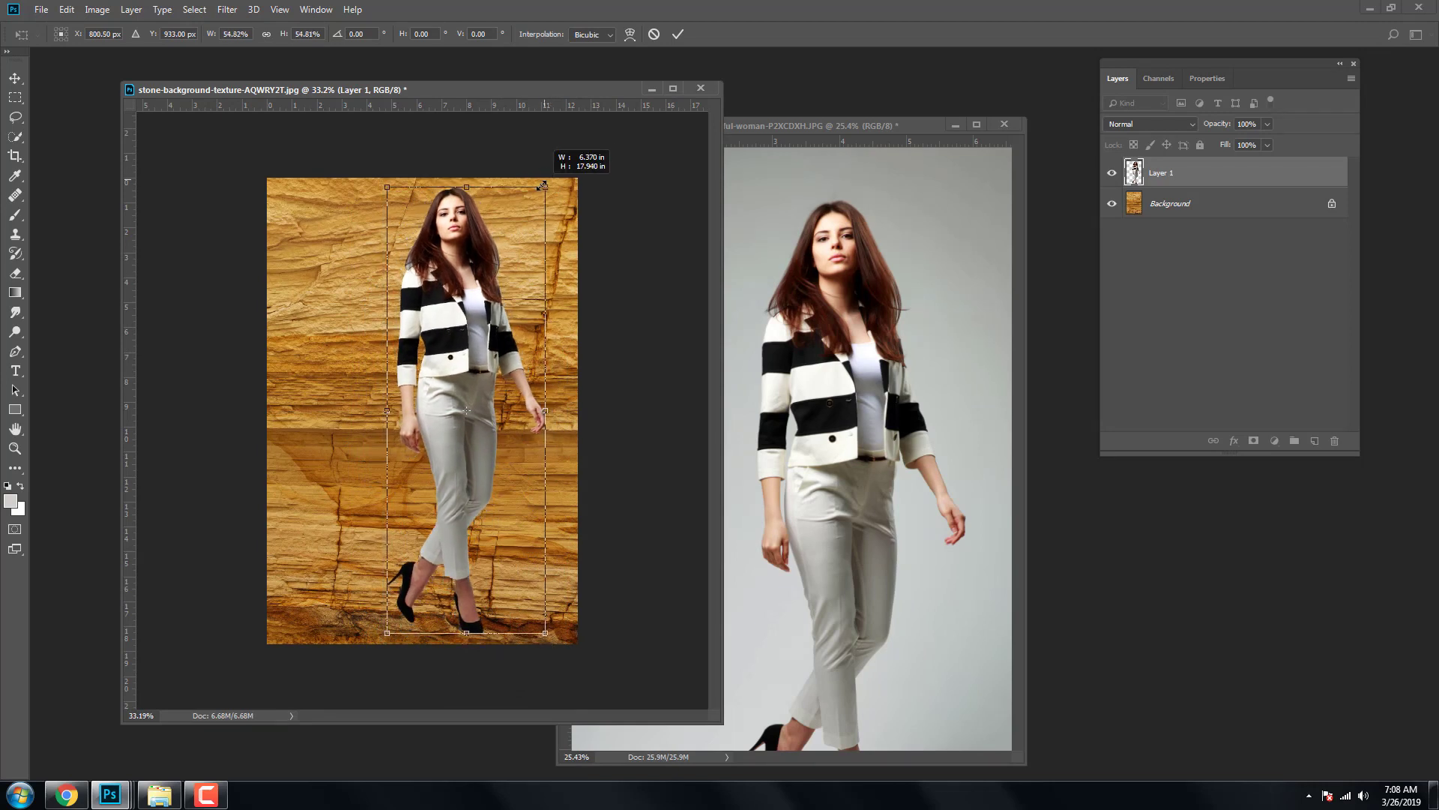
pyautogui.moveTo(492, 354); pyautogui.dragTo(496, 352)
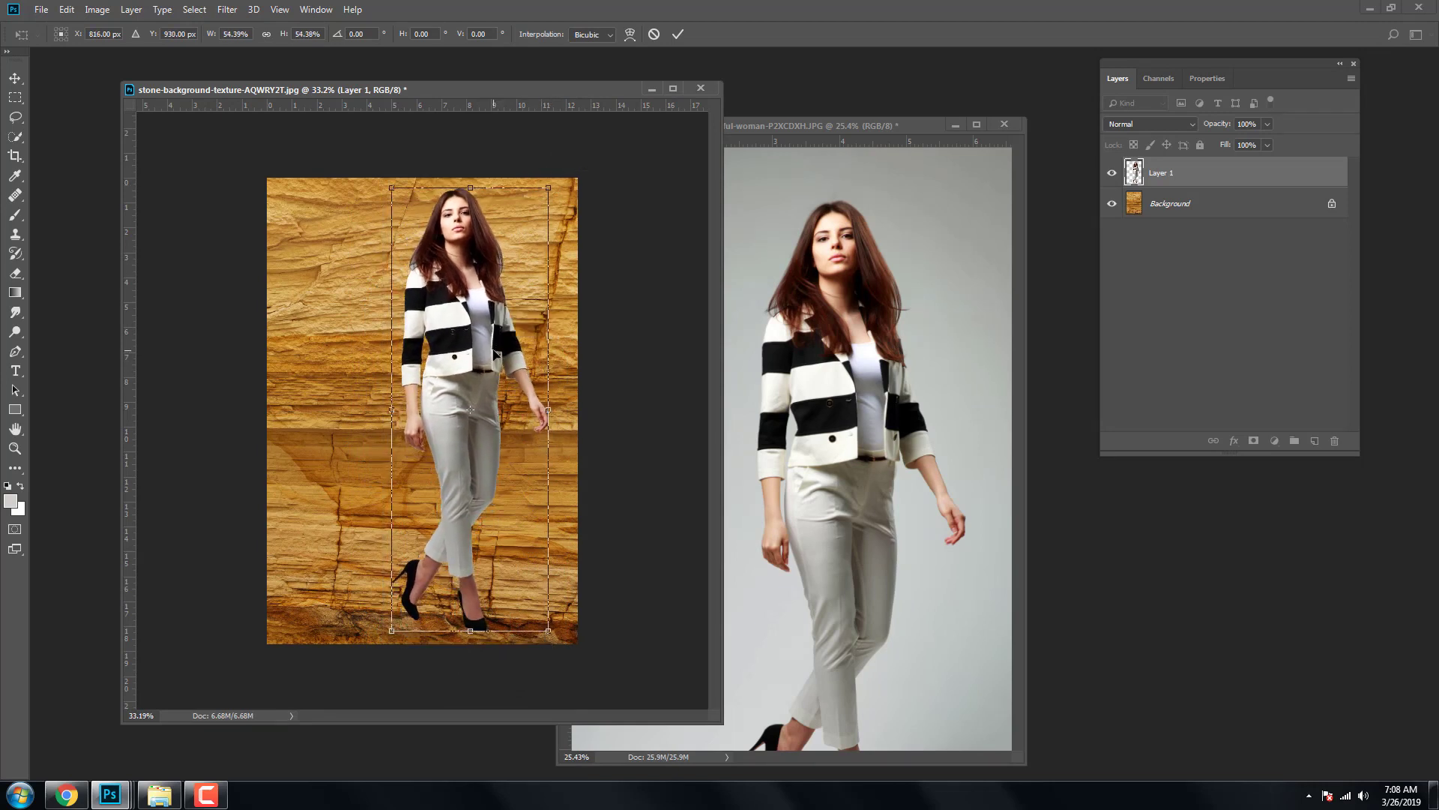
pyautogui.press('Return')
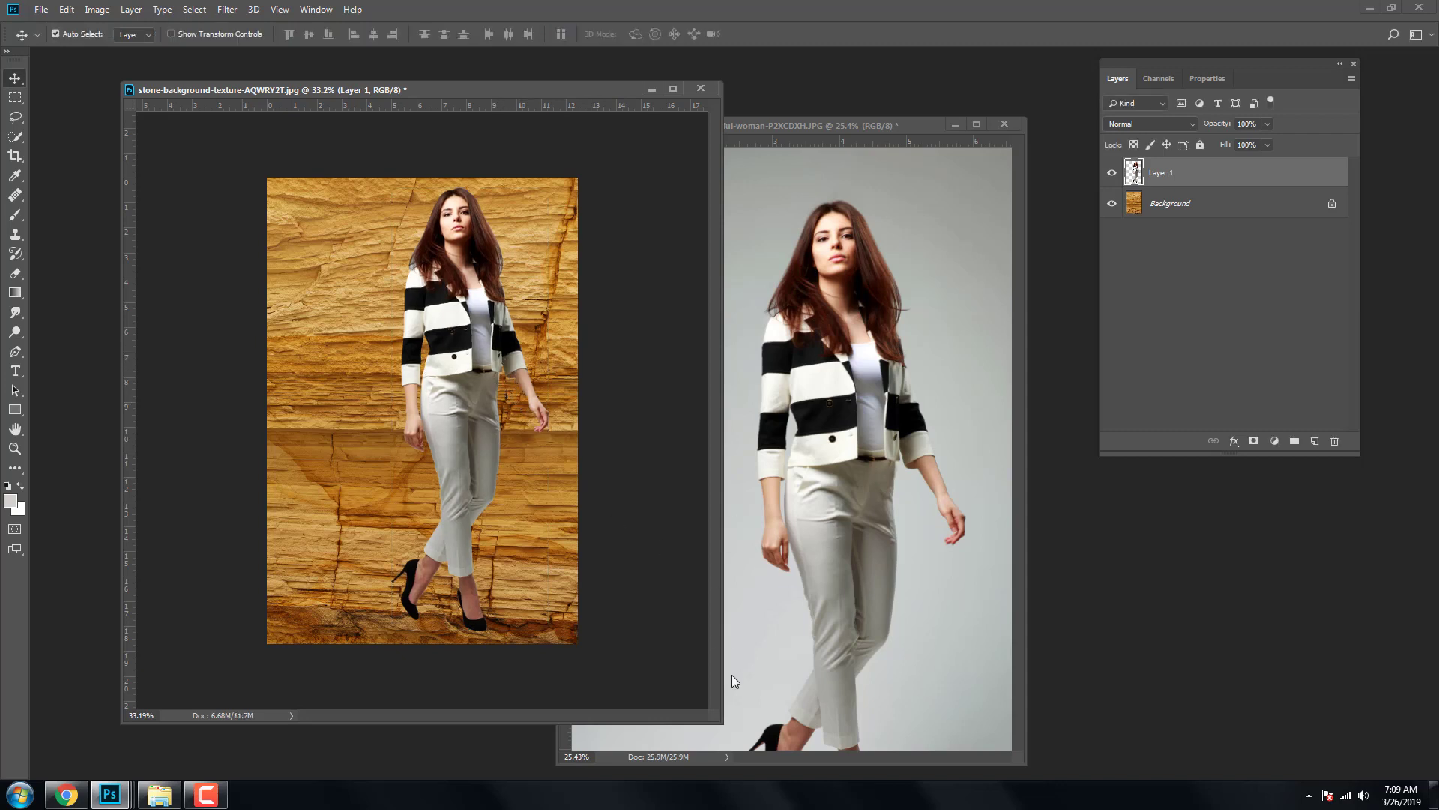
pyautogui.moveTo(715, 720); pyautogui.dragTo(1087, 769)
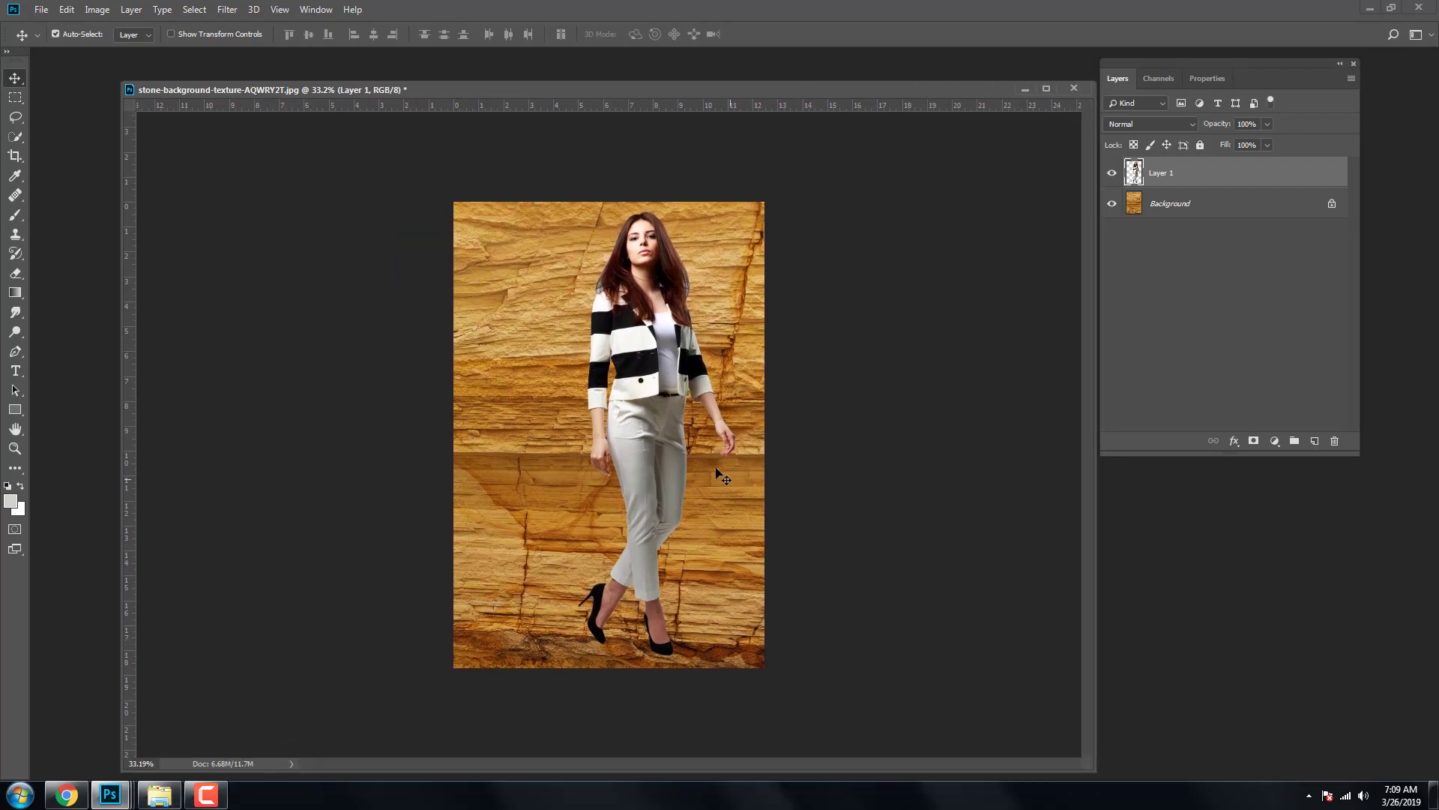
pyautogui.scroll(3, 722, 477)
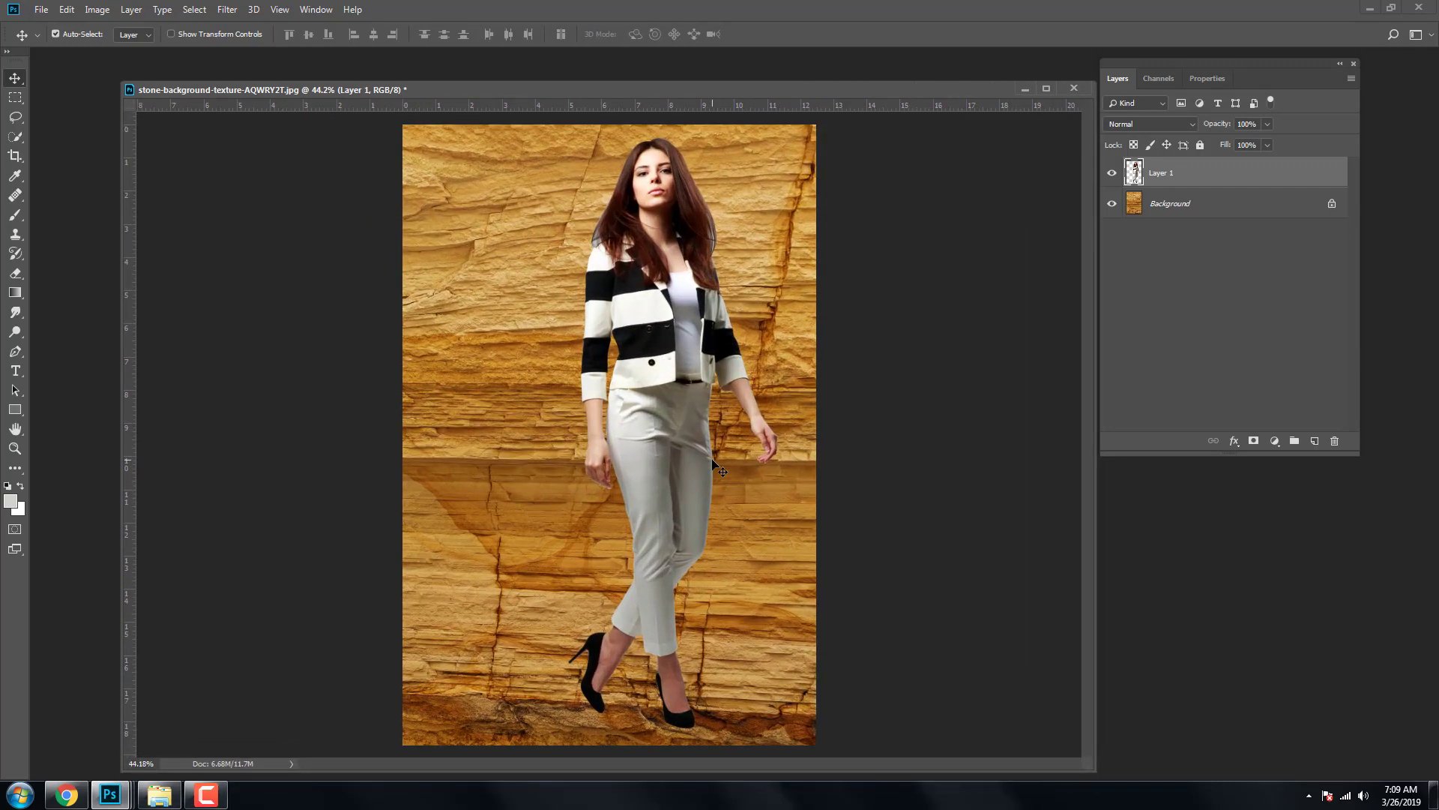
pyautogui.click(227, 10)
pyautogui.click(240, 70)
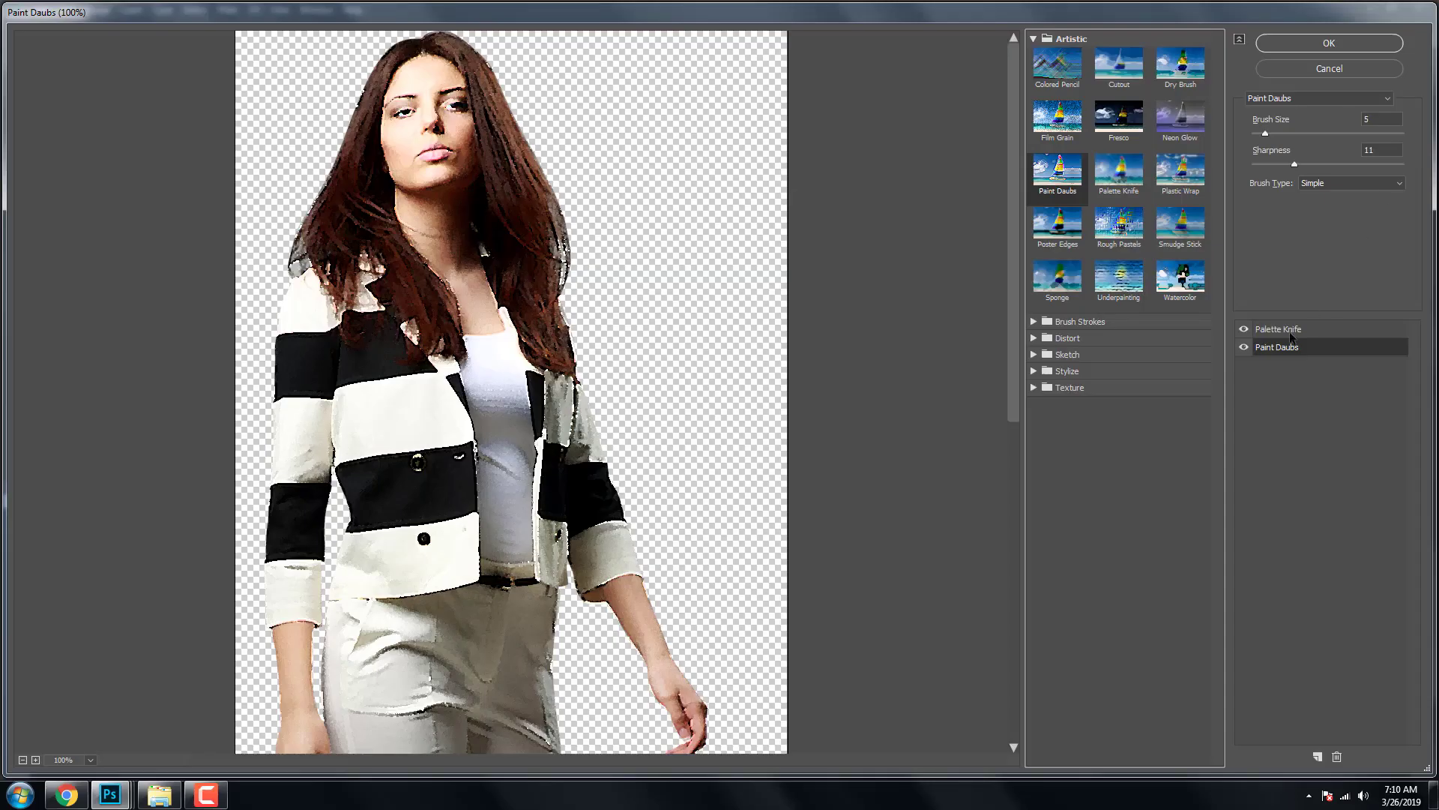
pyautogui.click(1292, 334)
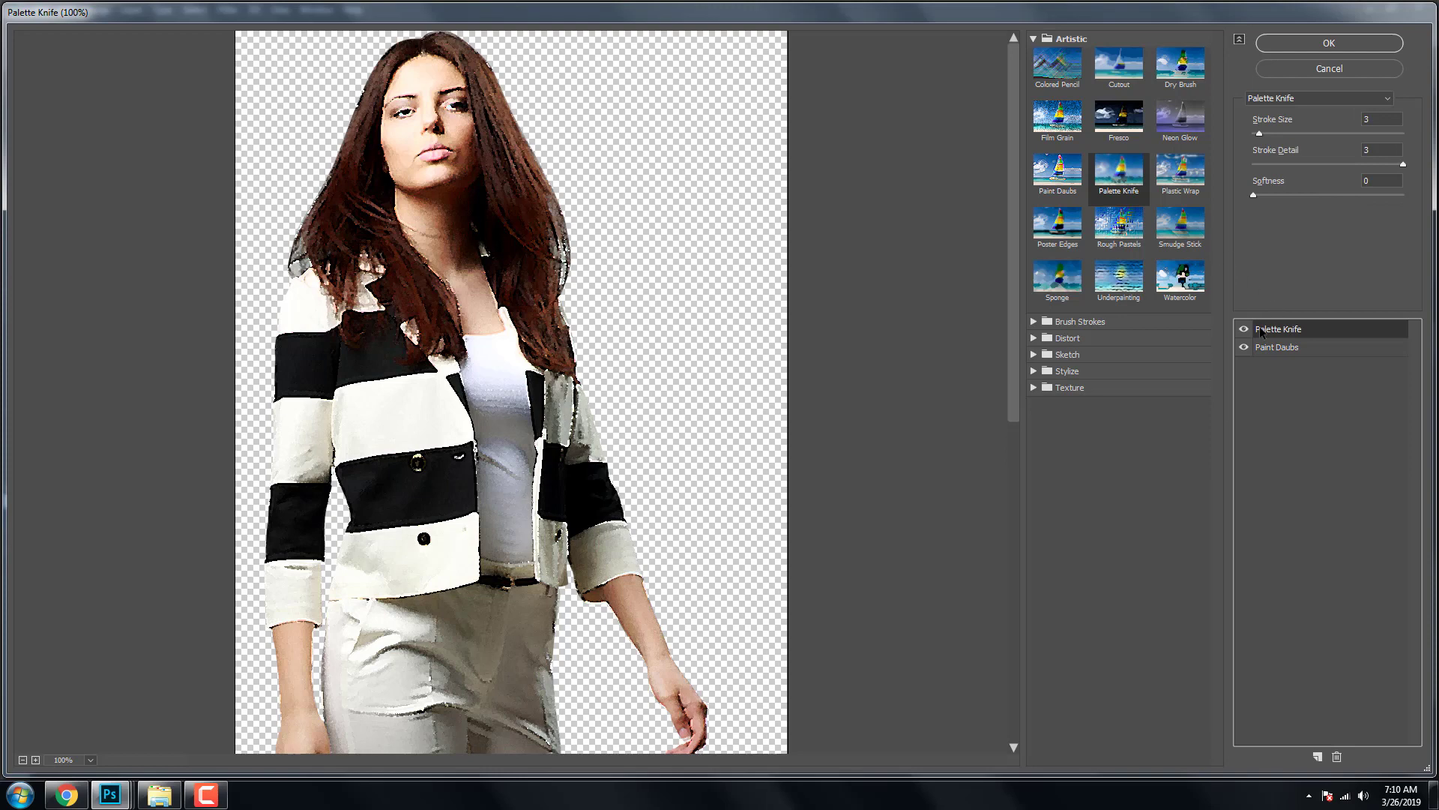
pyautogui.click(1112, 177)
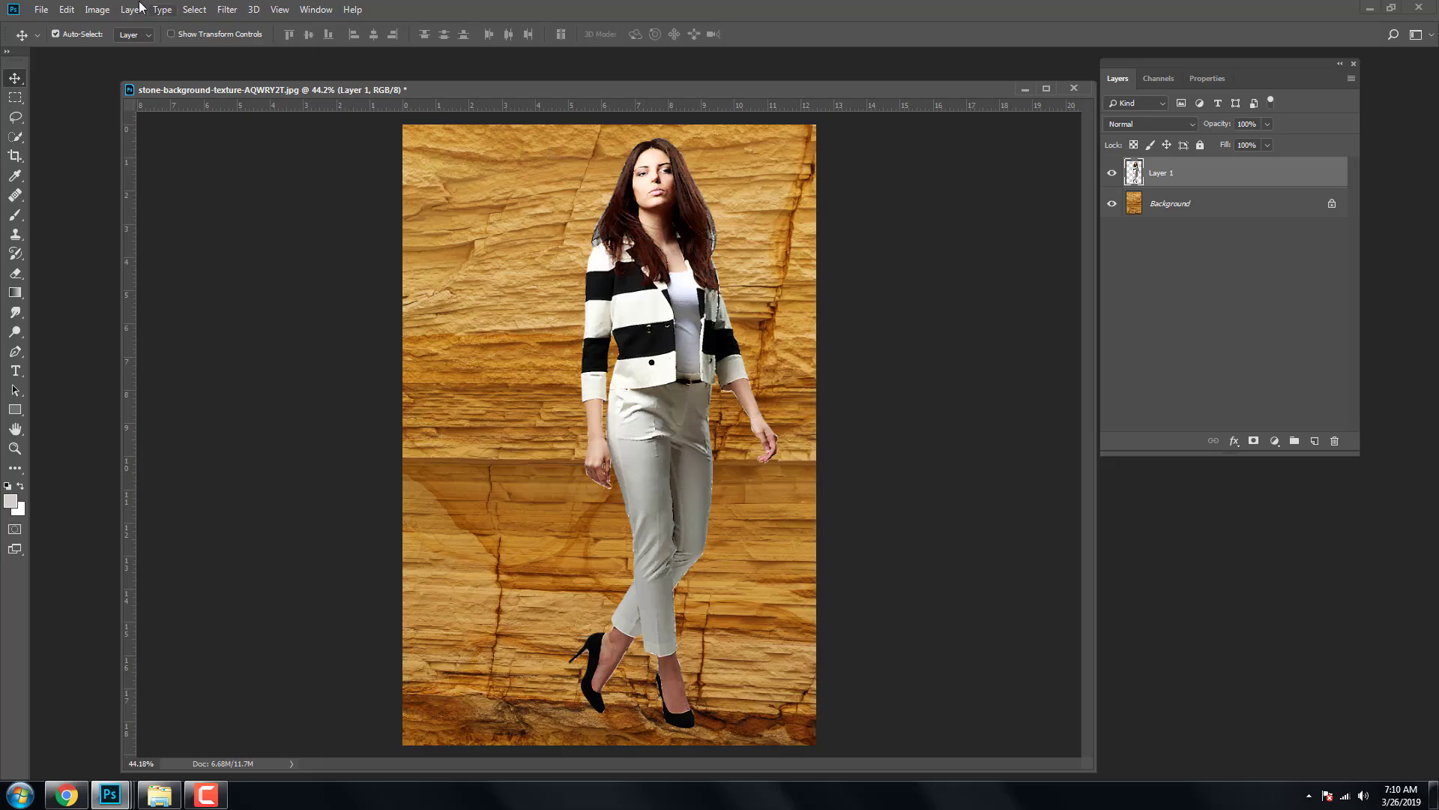
# - Apply Filter > Distort > Displace to the woman's layer using the saved displacement PSD as the map
pyautogui.click(226, 10)
pyautogui.moveTo(241, 208)
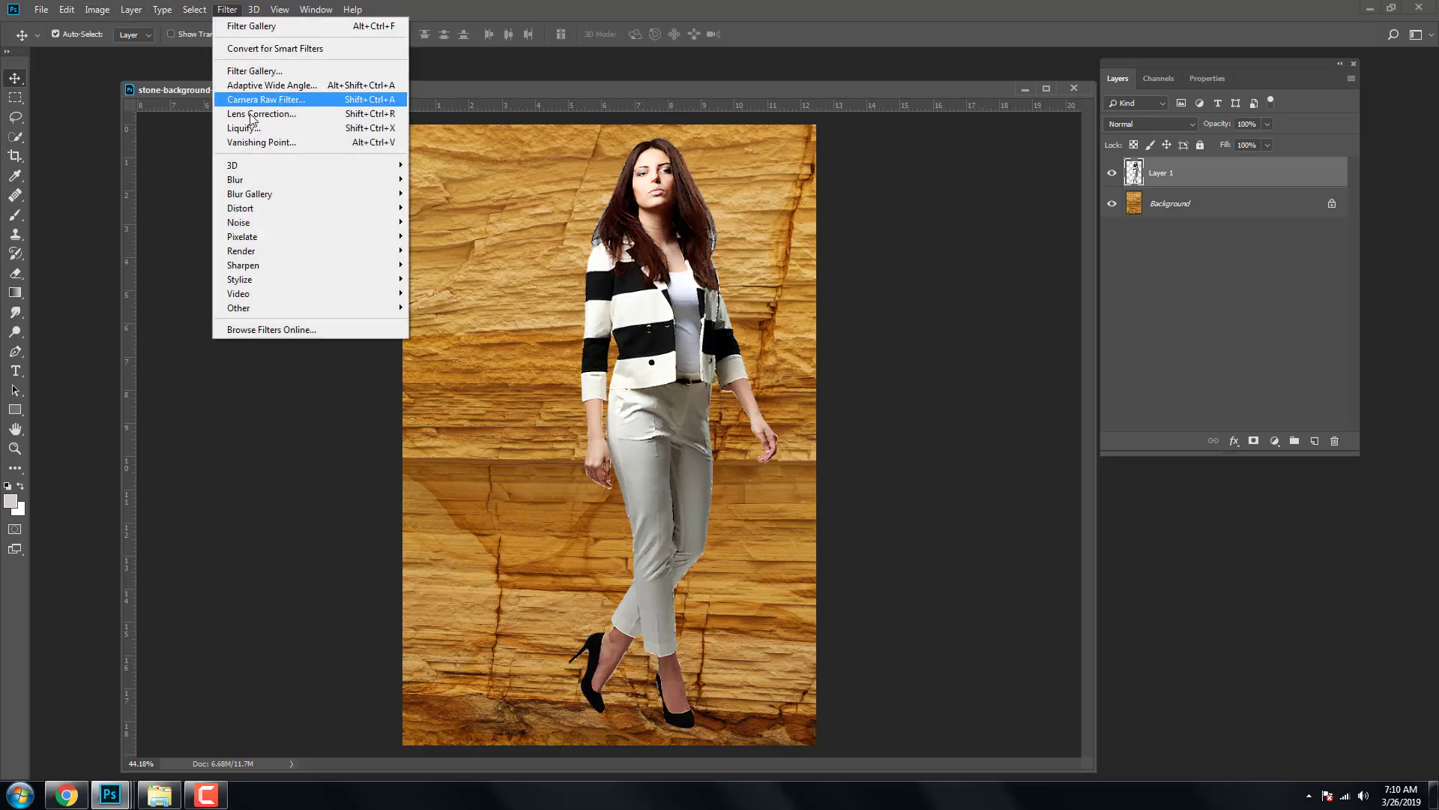
pyautogui.click(435, 210)
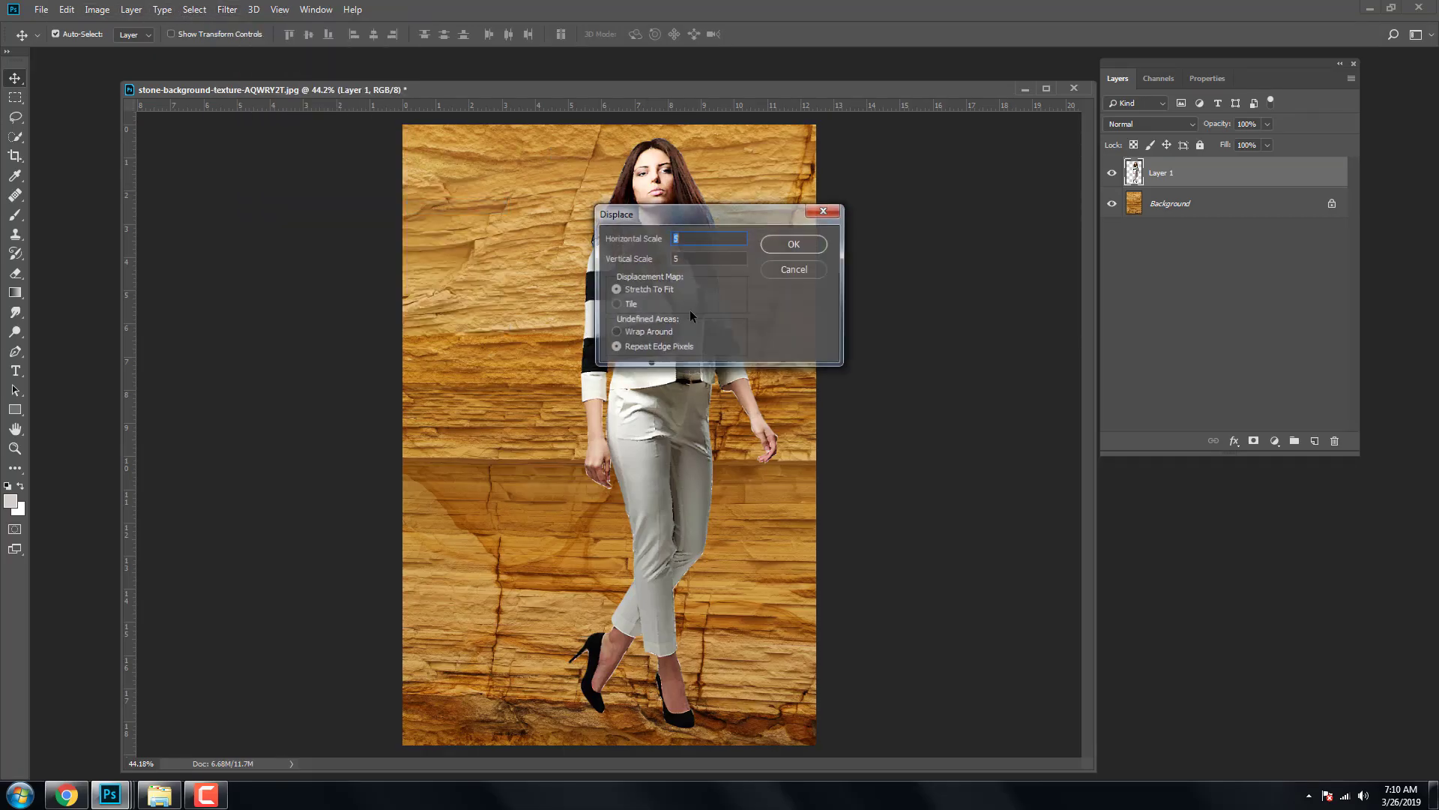
pyautogui.click(812, 245)
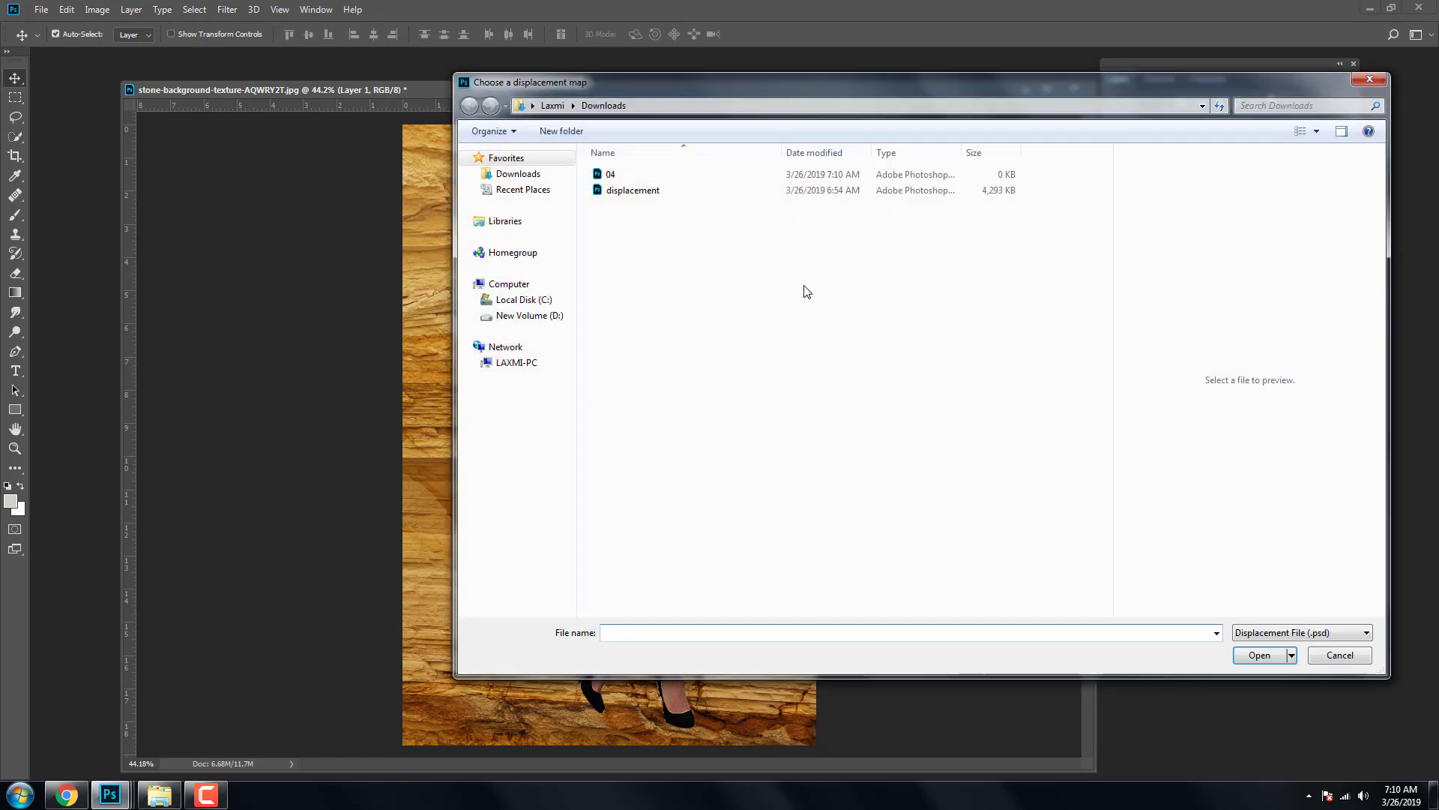
pyautogui.click(627, 196)
pyautogui.click(1260, 656)
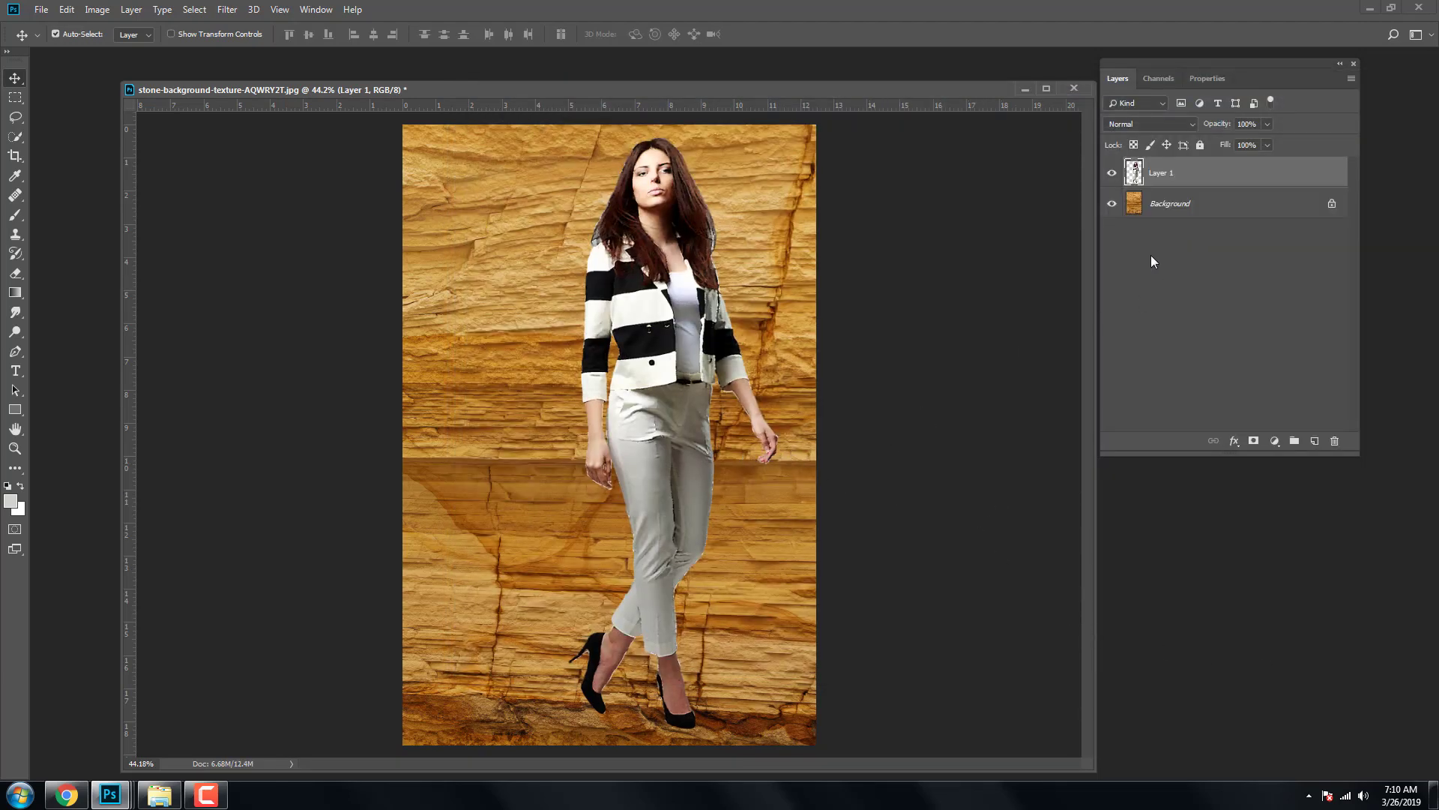
# - Set Layer 1 to Overlay, duplicate it with Ctrl+J, and set Layer 1 copy to Soft Light
pyautogui.click(1144, 122)
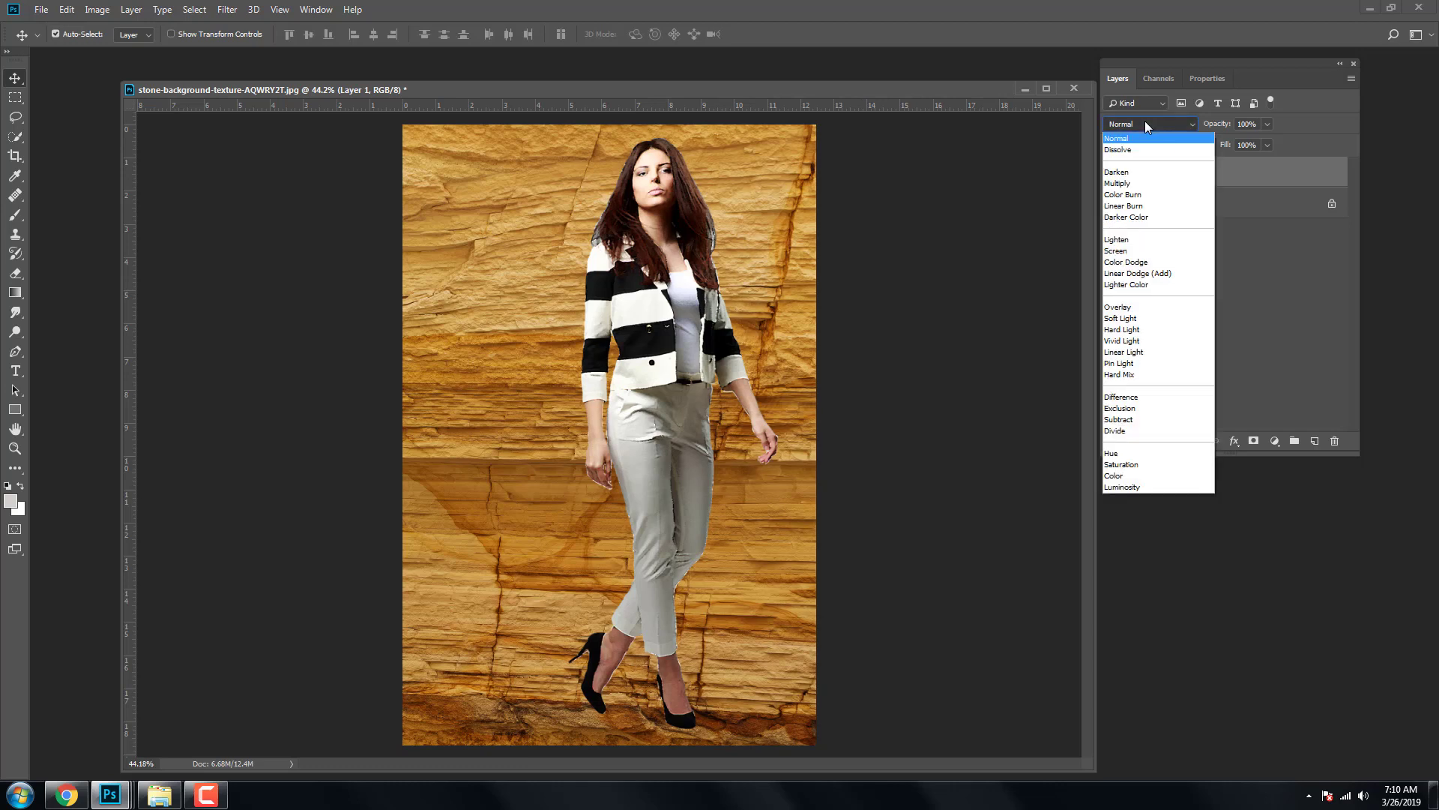
pyautogui.click(1119, 309)
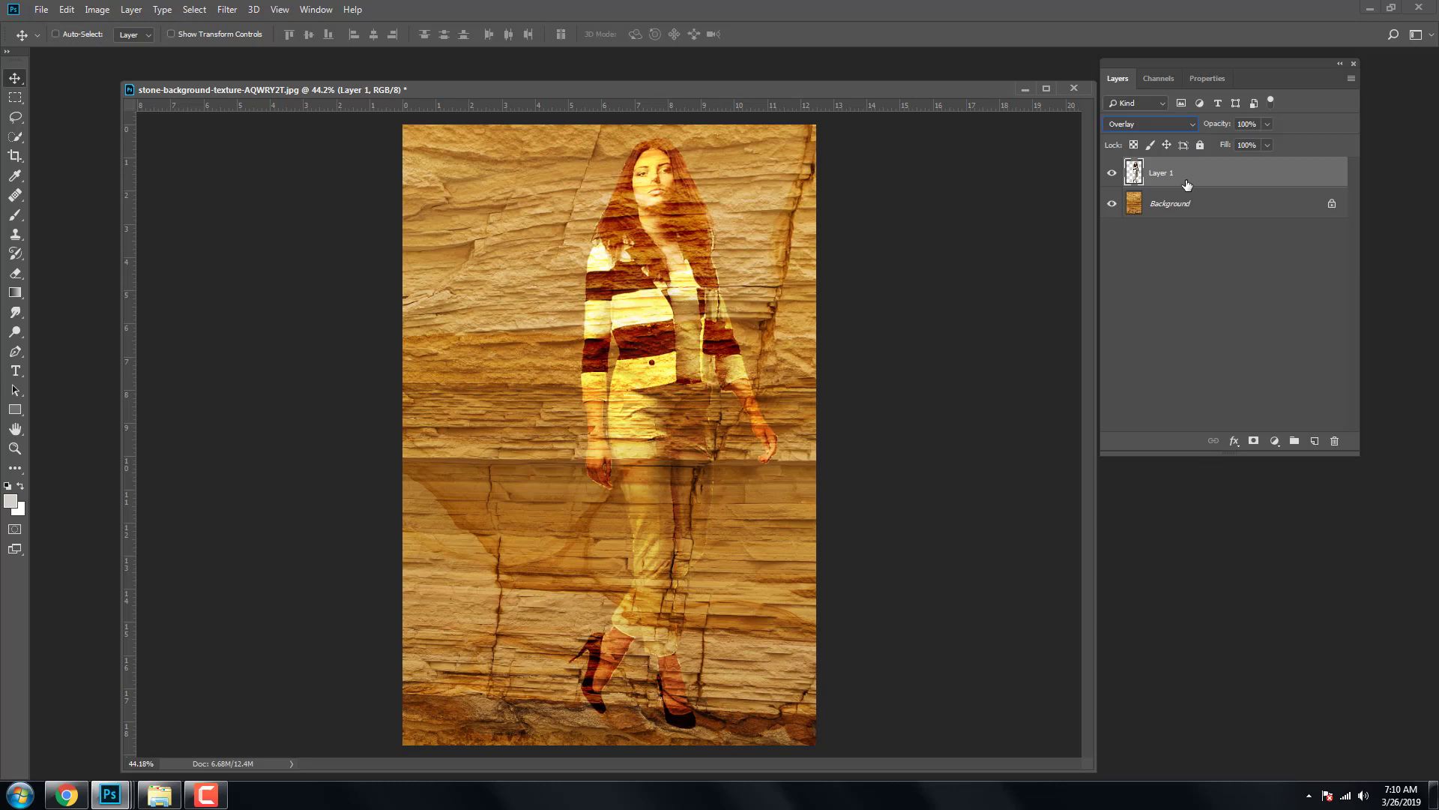
pyautogui.hotkey('ctrl', 'j')
pyautogui.click(1136, 123)
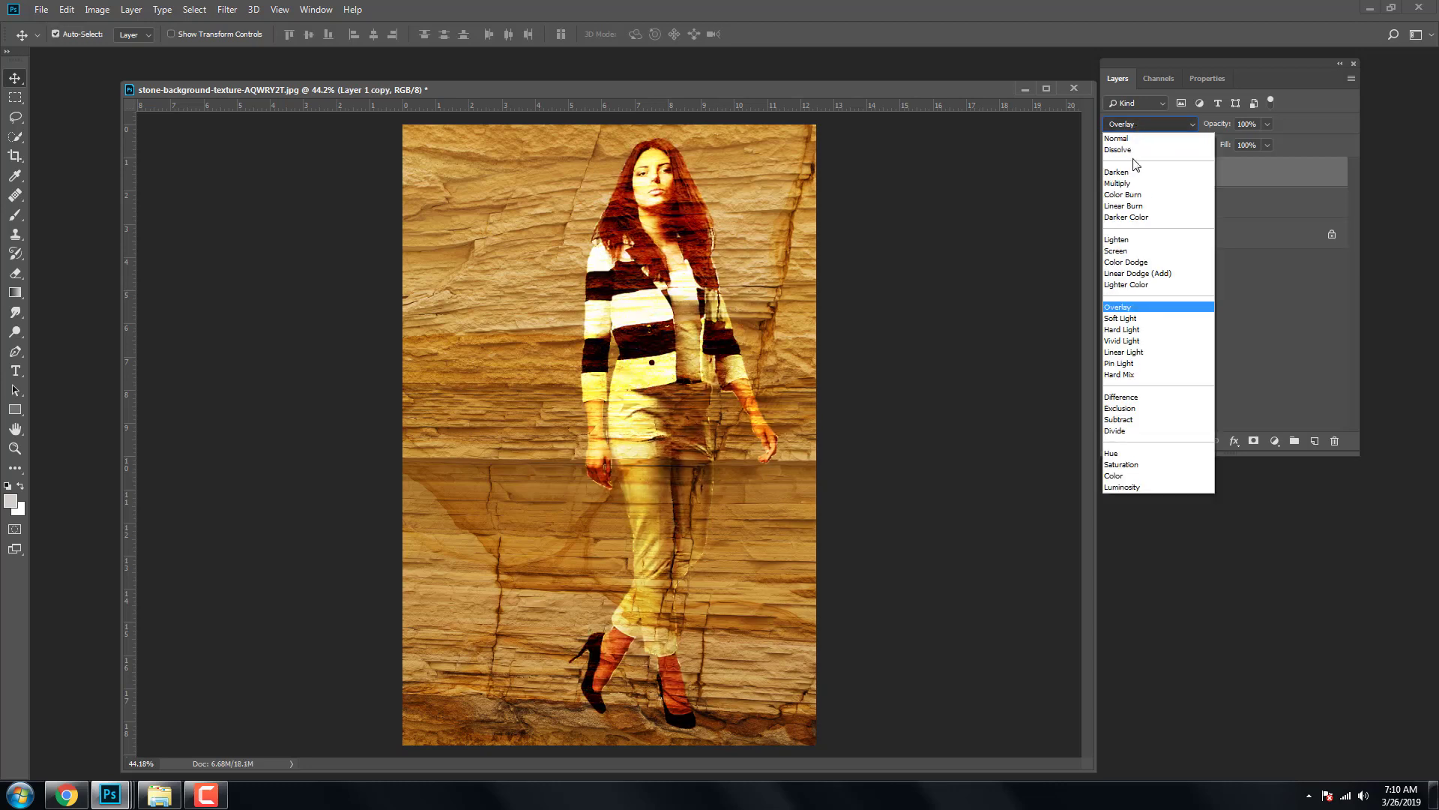
pyautogui.click(1119, 316)
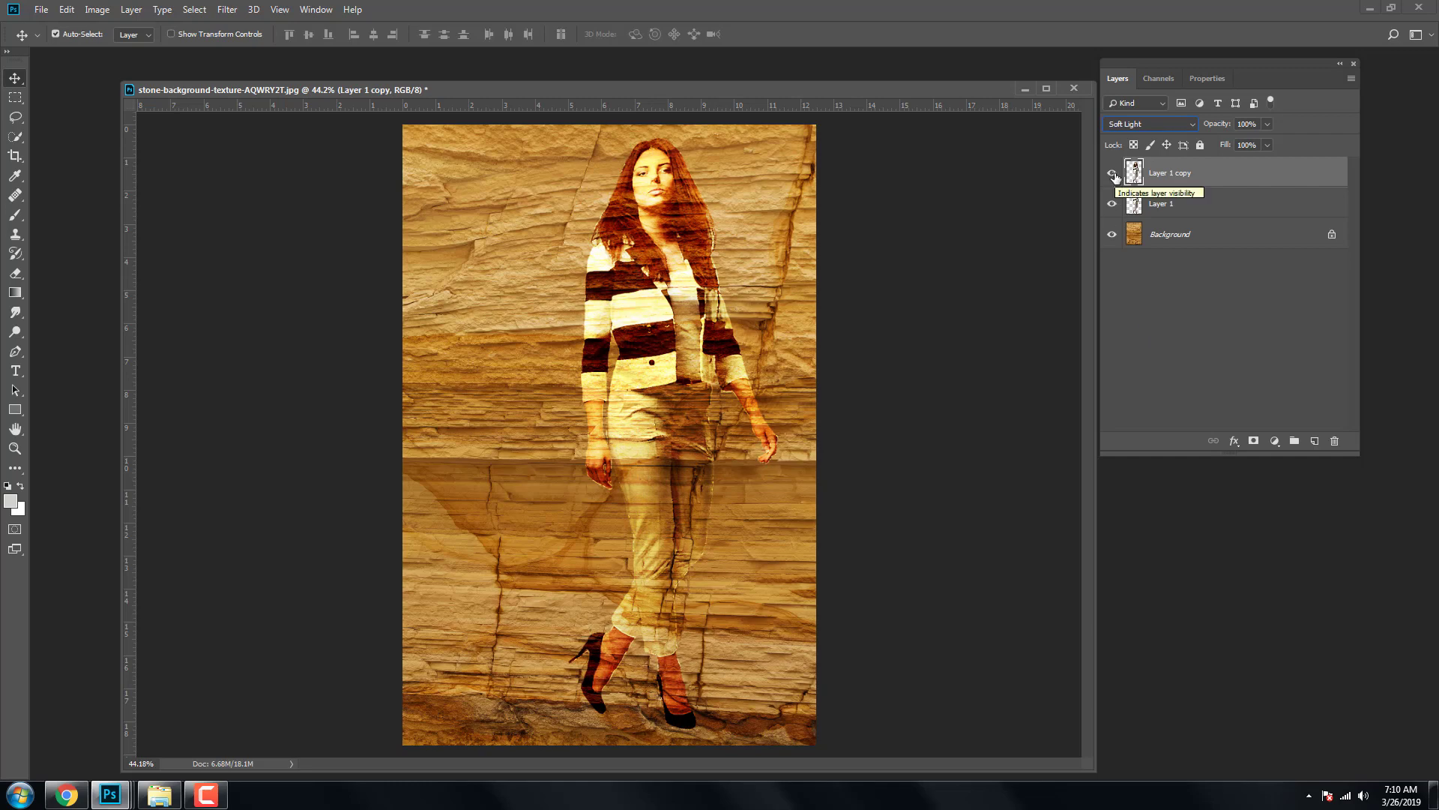
# - In Layer 1 copy's Blending Options, split the Underlying Layer black slider, left half near 61
pyautogui.rightClick(1192, 177)
pyautogui.click(1207, 183)
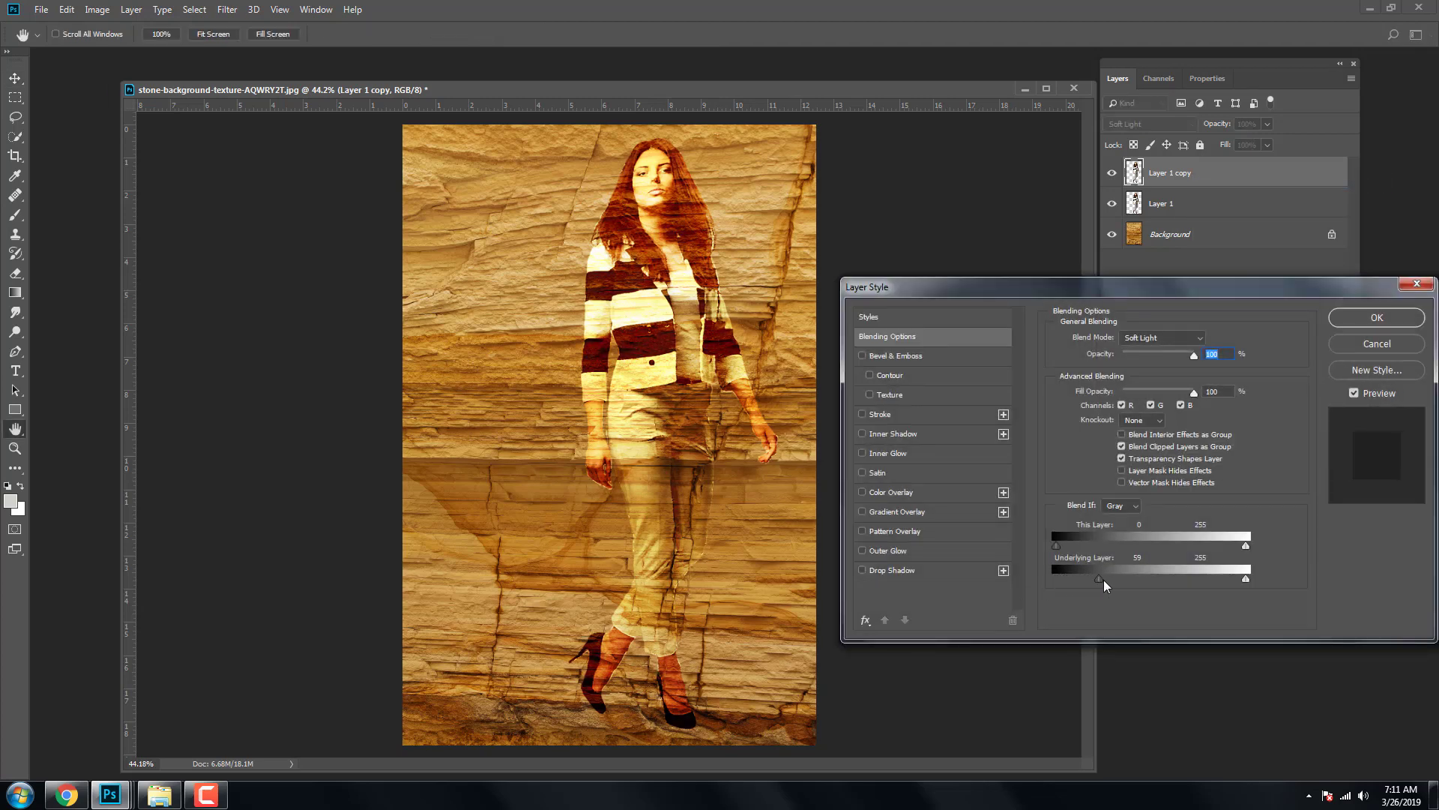
pyautogui.moveTo(1104, 580); pyautogui.dragTo(1119, 579)
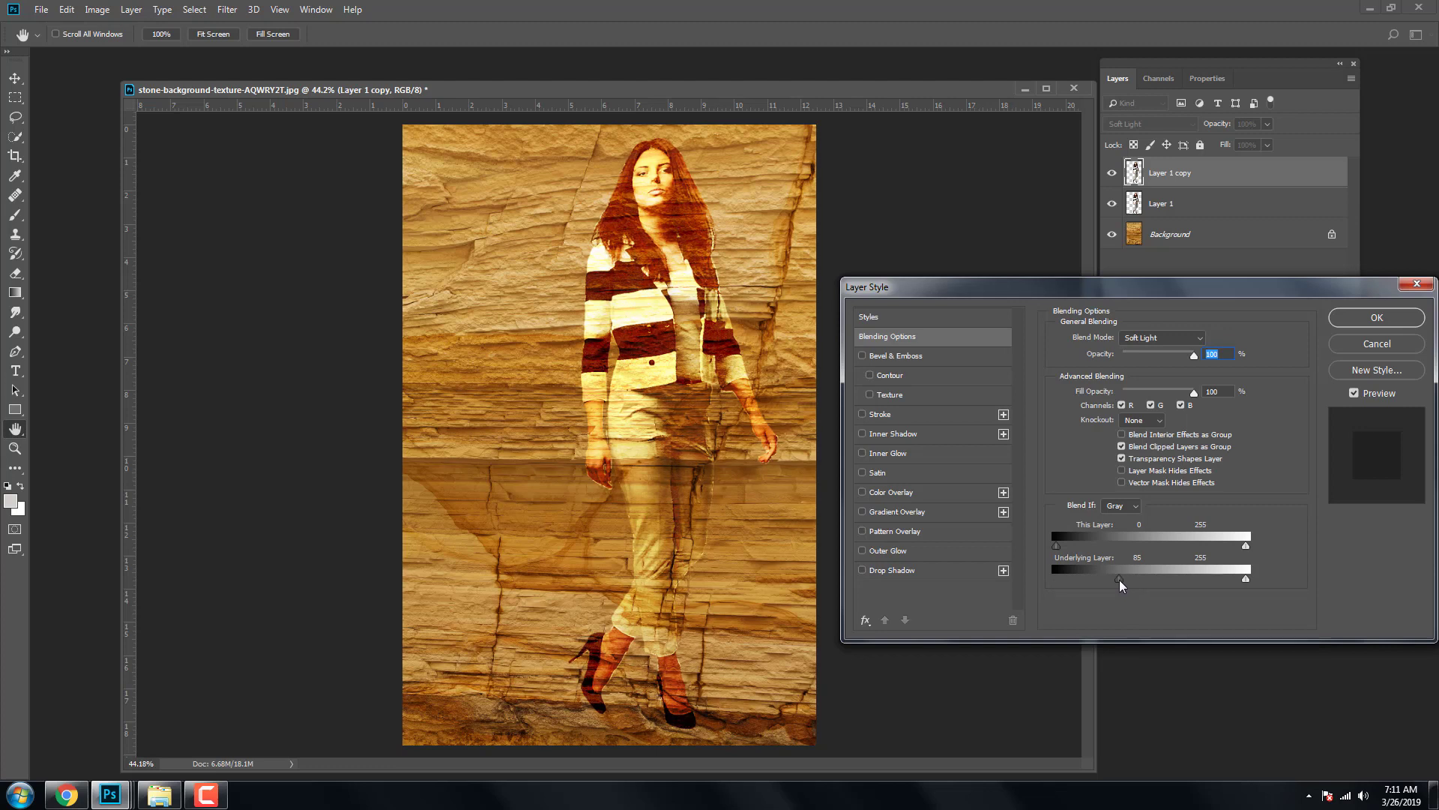
pyautogui.press('alt')
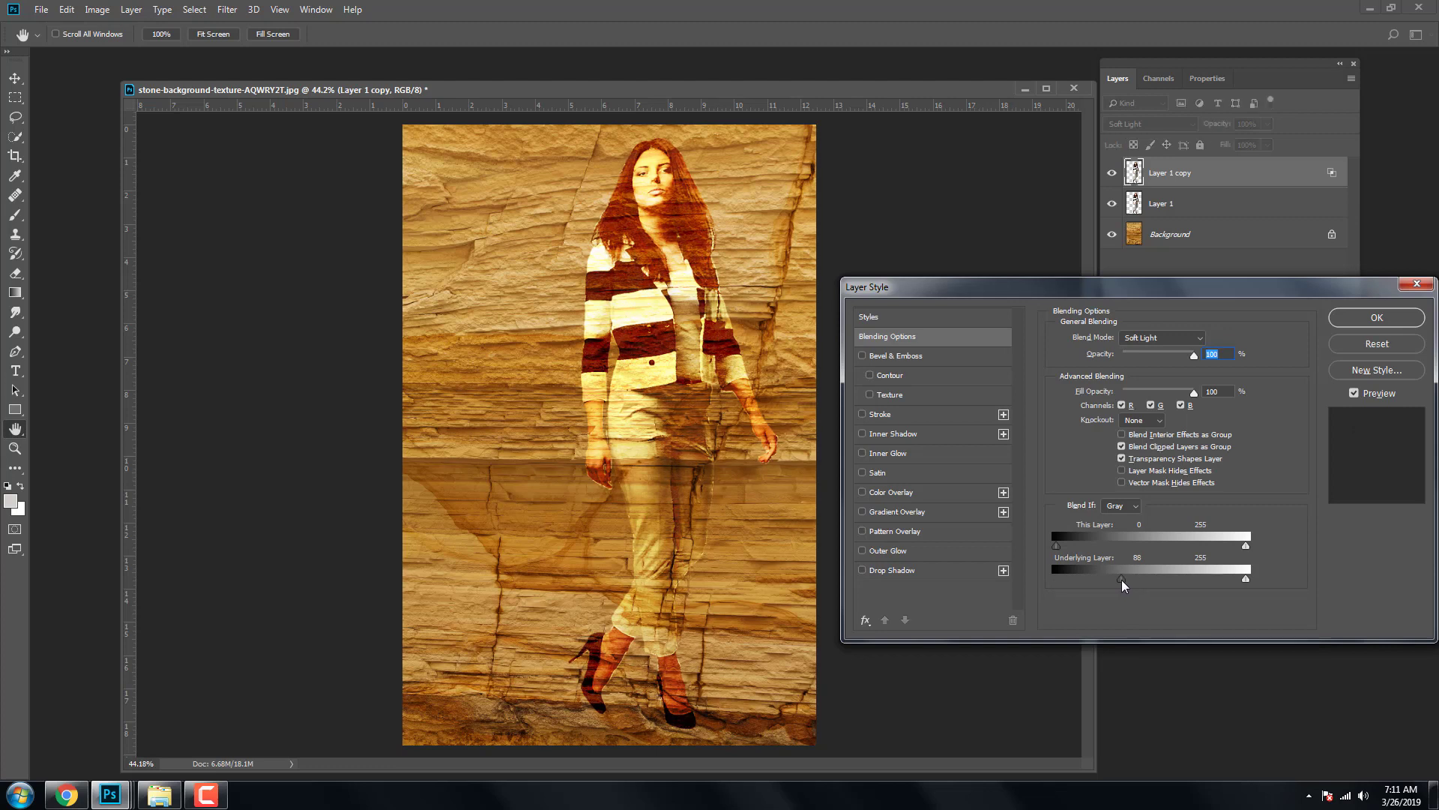
pyautogui.keyDown('alt'); pyautogui.click(1123, 579); pyautogui.keyUp('alt')
pyautogui.moveTo(1120, 579); pyautogui.dragTo(1102, 579)
pyautogui.click(1362, 322)
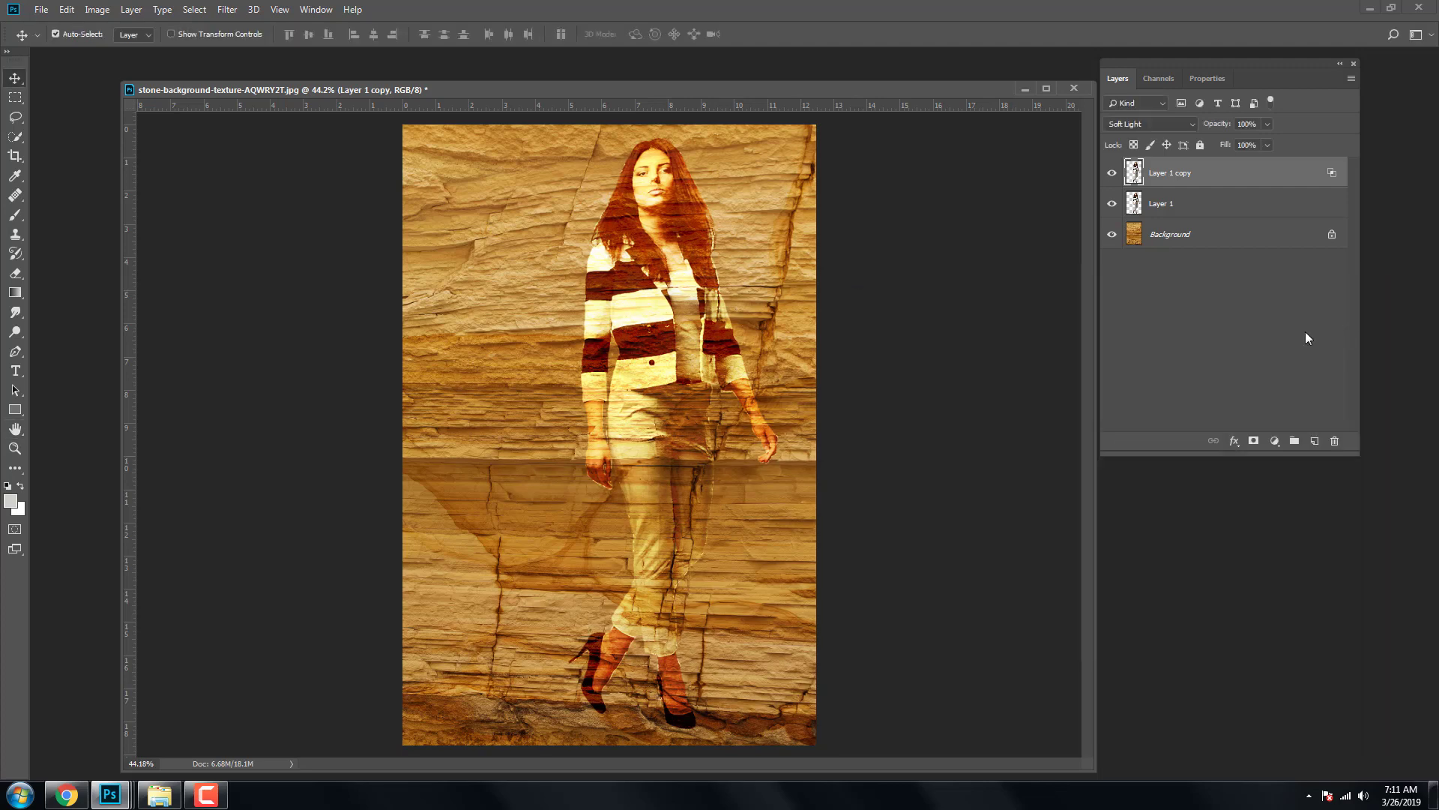
# - Add a Black & White adjustment layer with Blues lowered to -59 and Yellows raised to 110
pyautogui.scroll(-1, 828, 367)
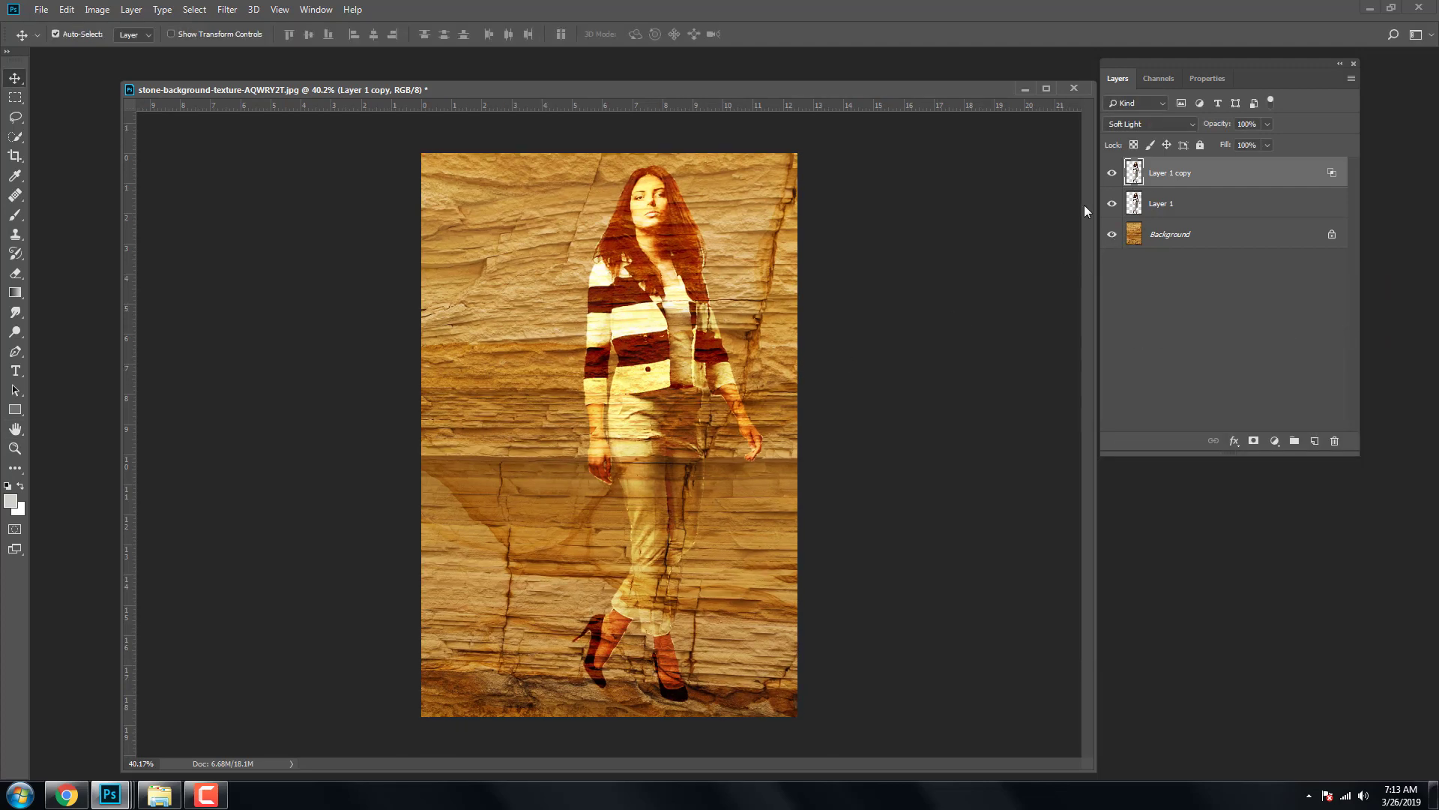
pyautogui.click(1274, 443)
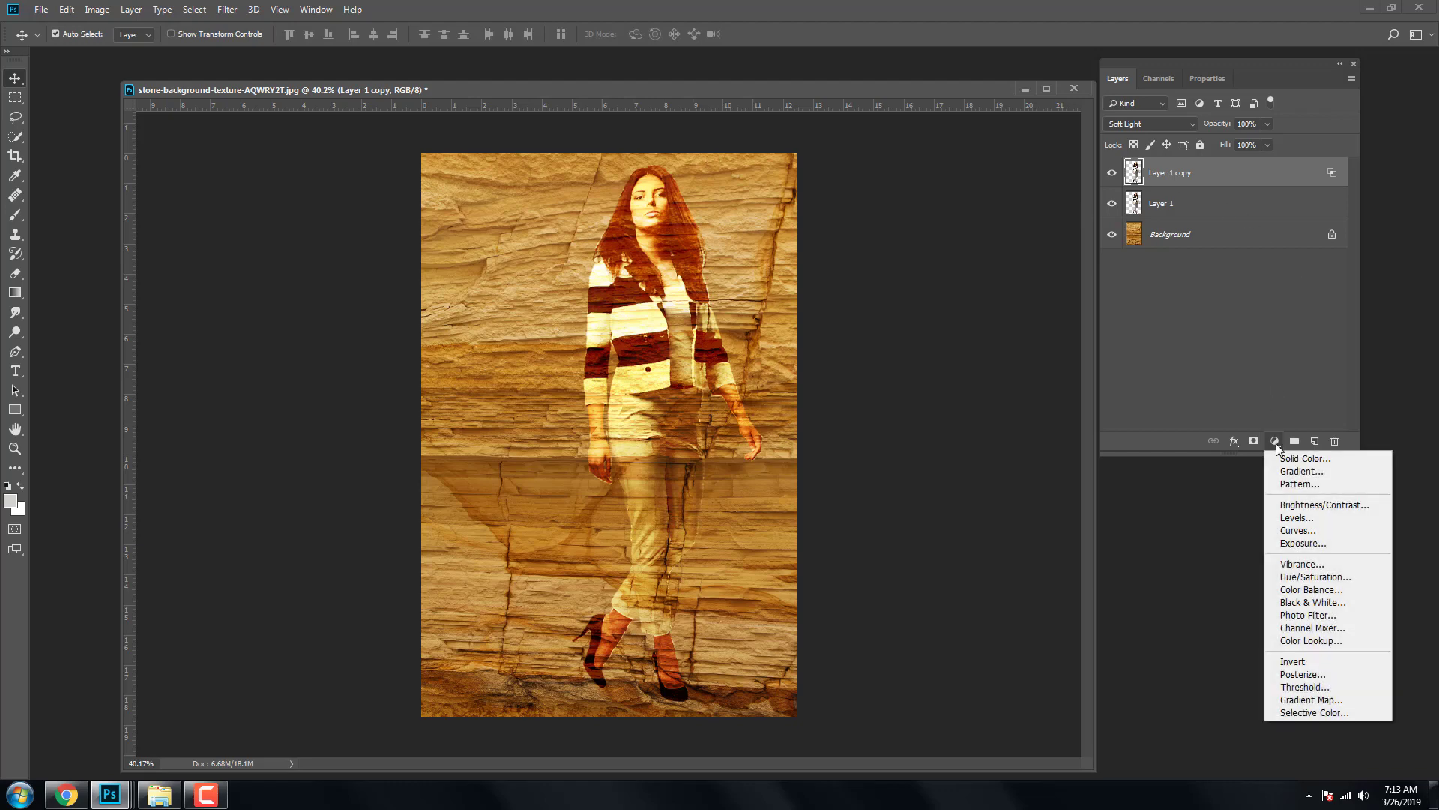
pyautogui.click(1312, 602)
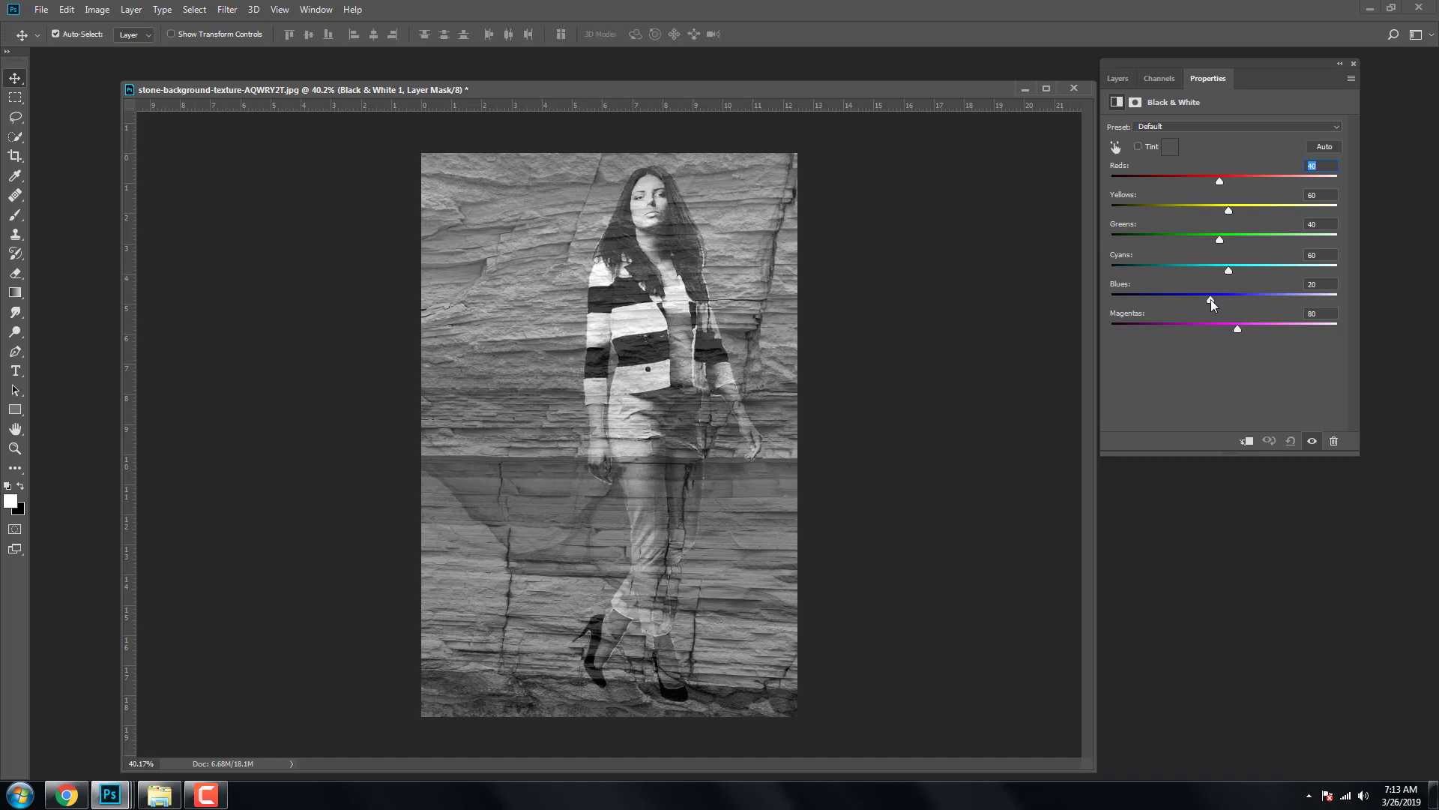
pyautogui.moveTo(1211, 299); pyautogui.dragTo(1175, 297)
pyautogui.moveTo(1230, 210)
pyautogui.mouseDown()
pyautogui.moveTo(1261, 212)
pyautogui.moveTo(1181, 183)
pyautogui.mouseUp()
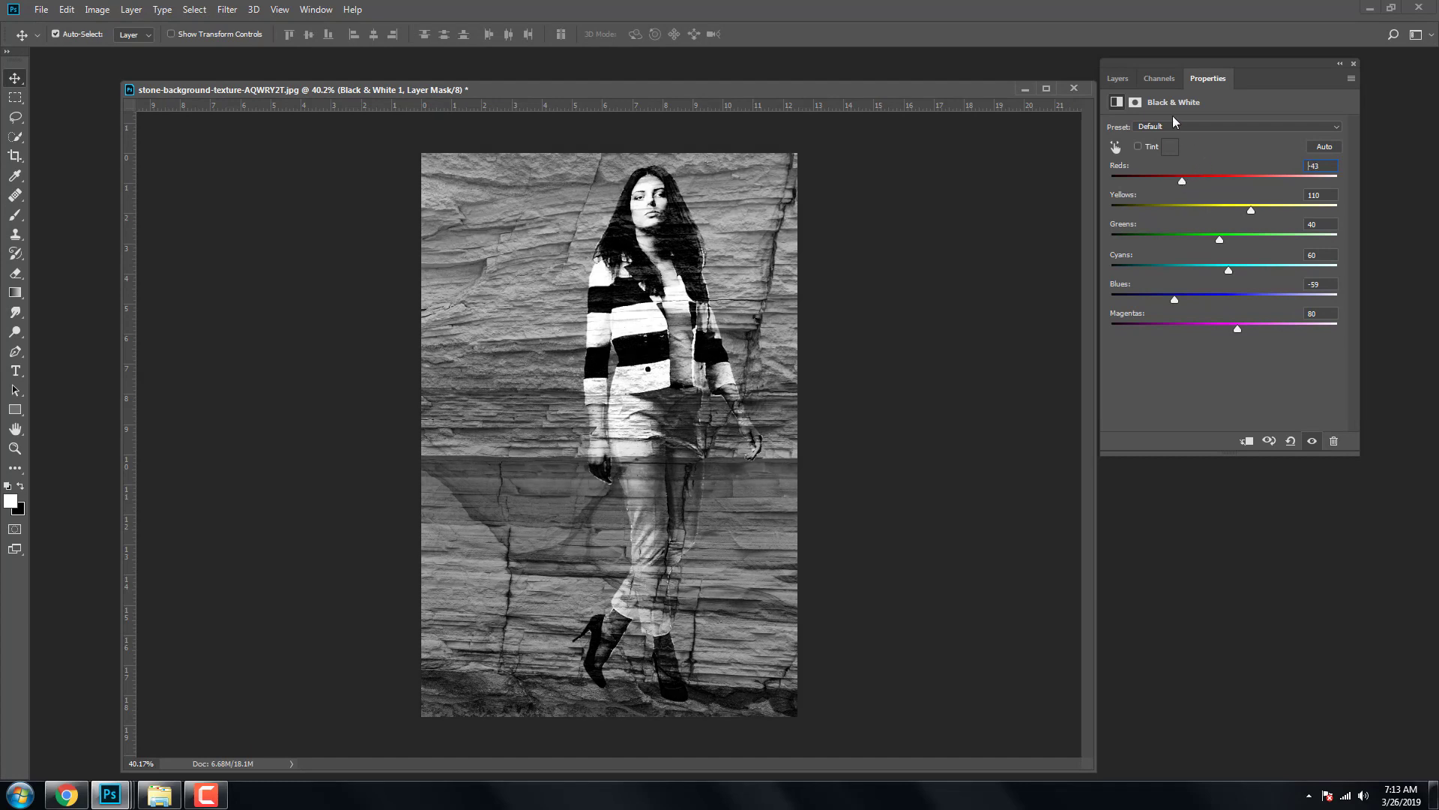
# - Set the Black & White 1 layer to Soft Light blend mode at 10% opacity
pyautogui.click(1118, 80)
pyautogui.click(1152, 122)
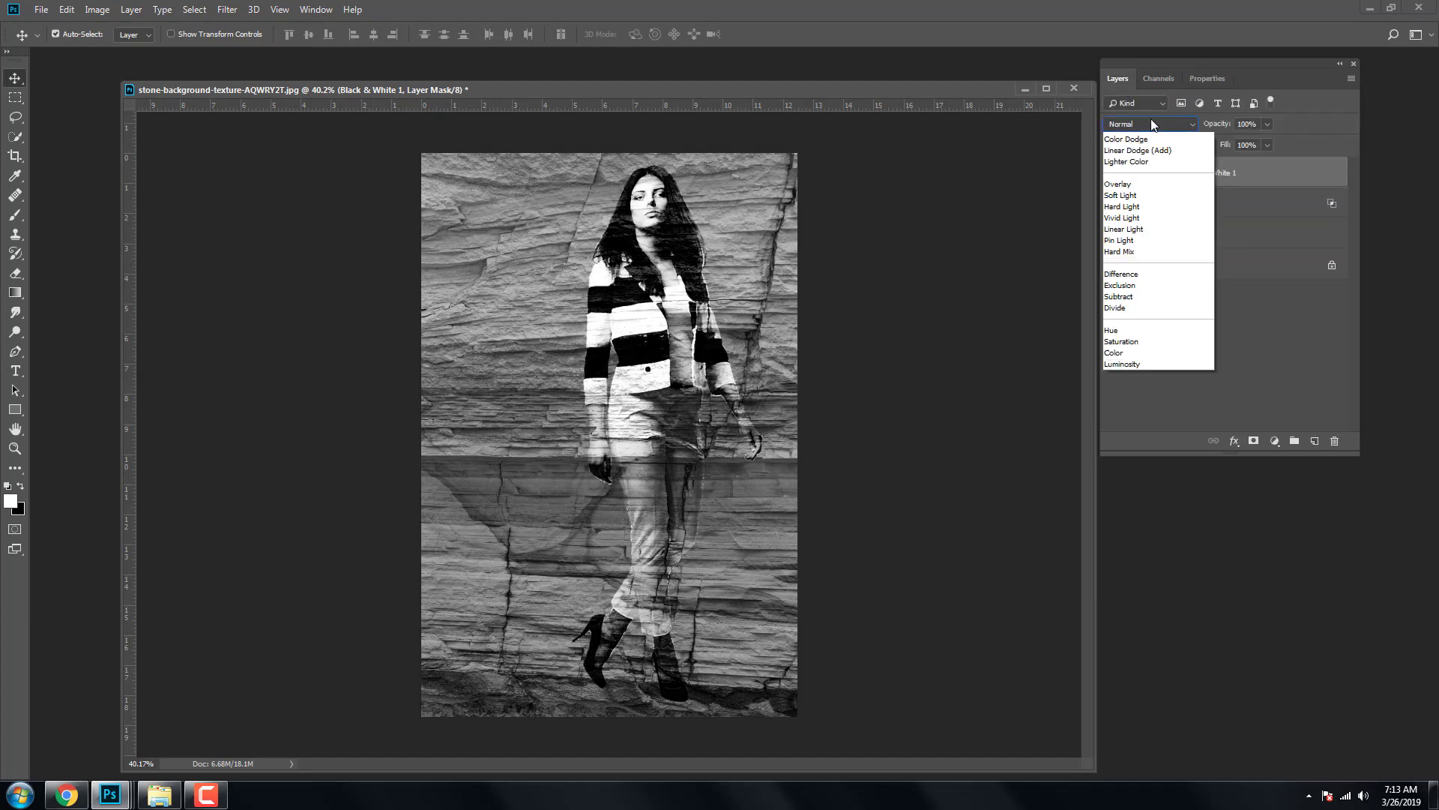
pyautogui.click(1132, 319)
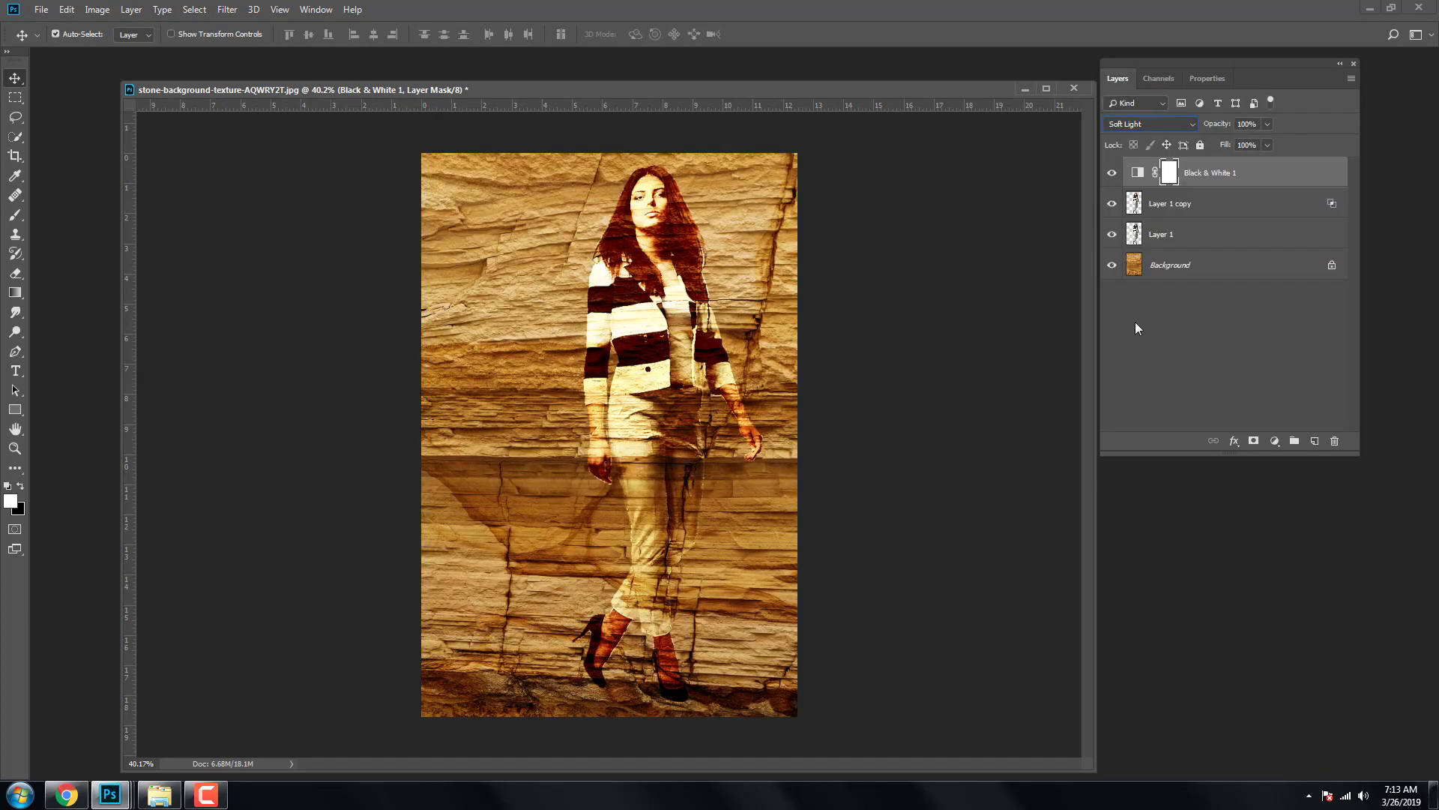
pyautogui.click(1268, 125)
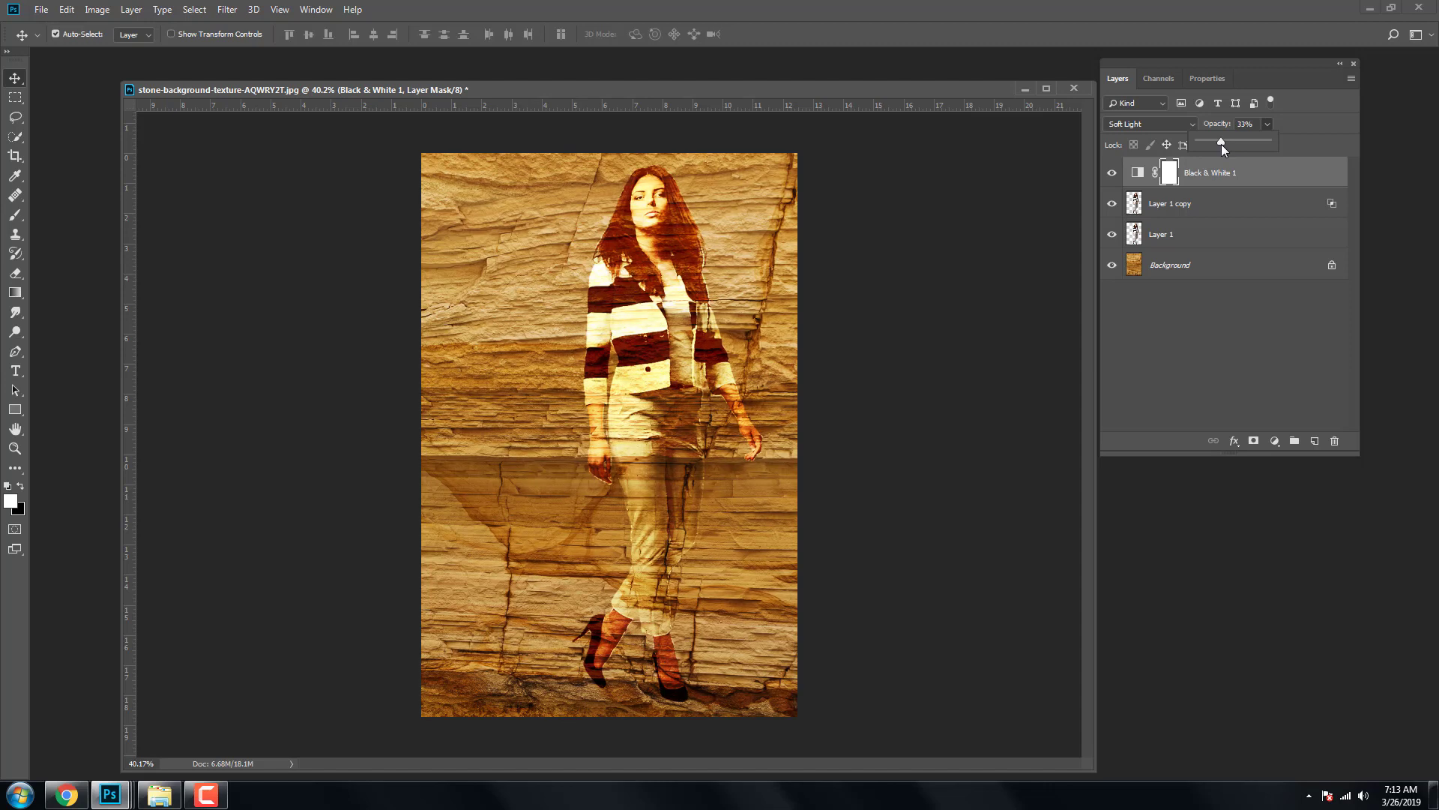
# - Toggle the Black & White layer's visibility twice to compare the image with and without it
pyautogui.click(1113, 173)
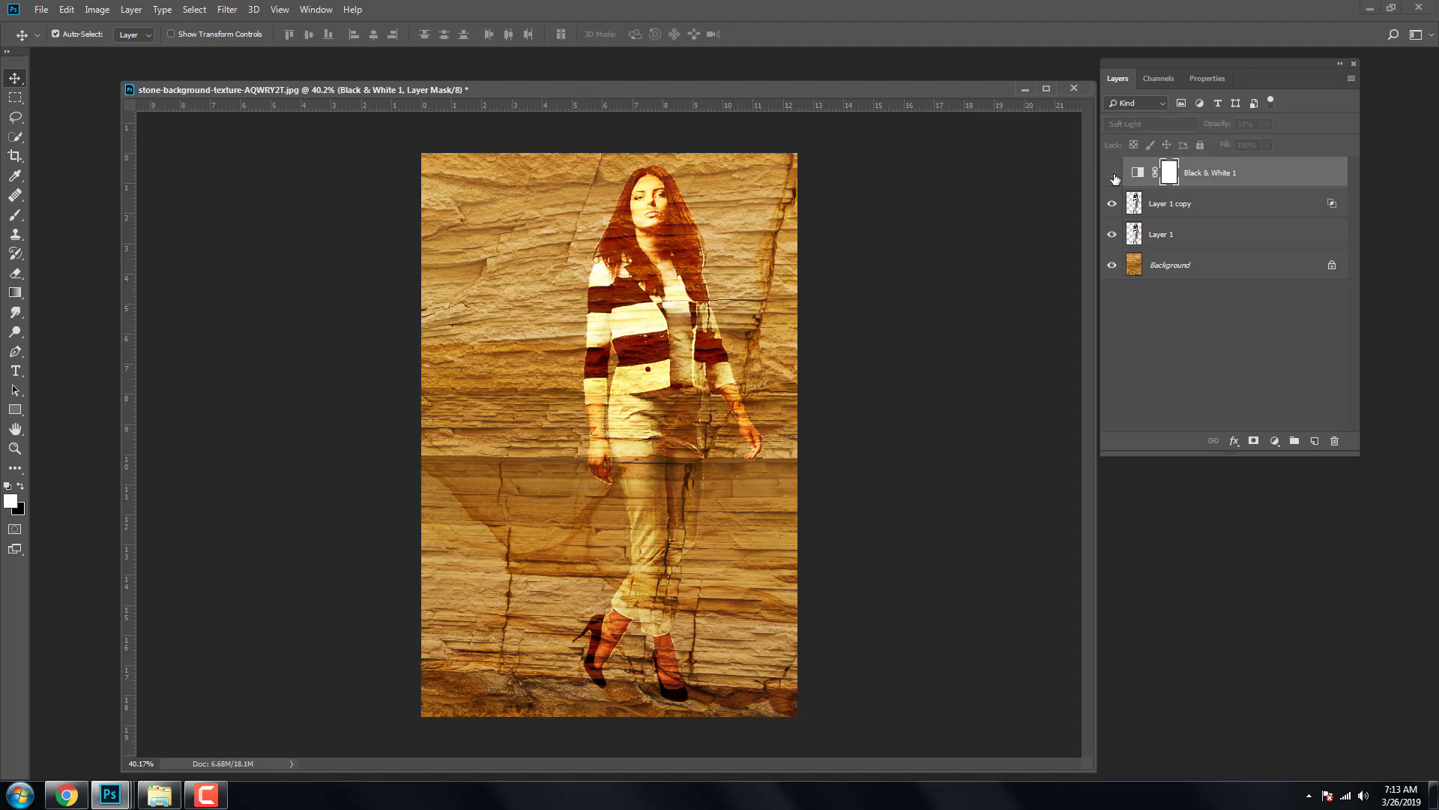
pyautogui.click(1113, 174)
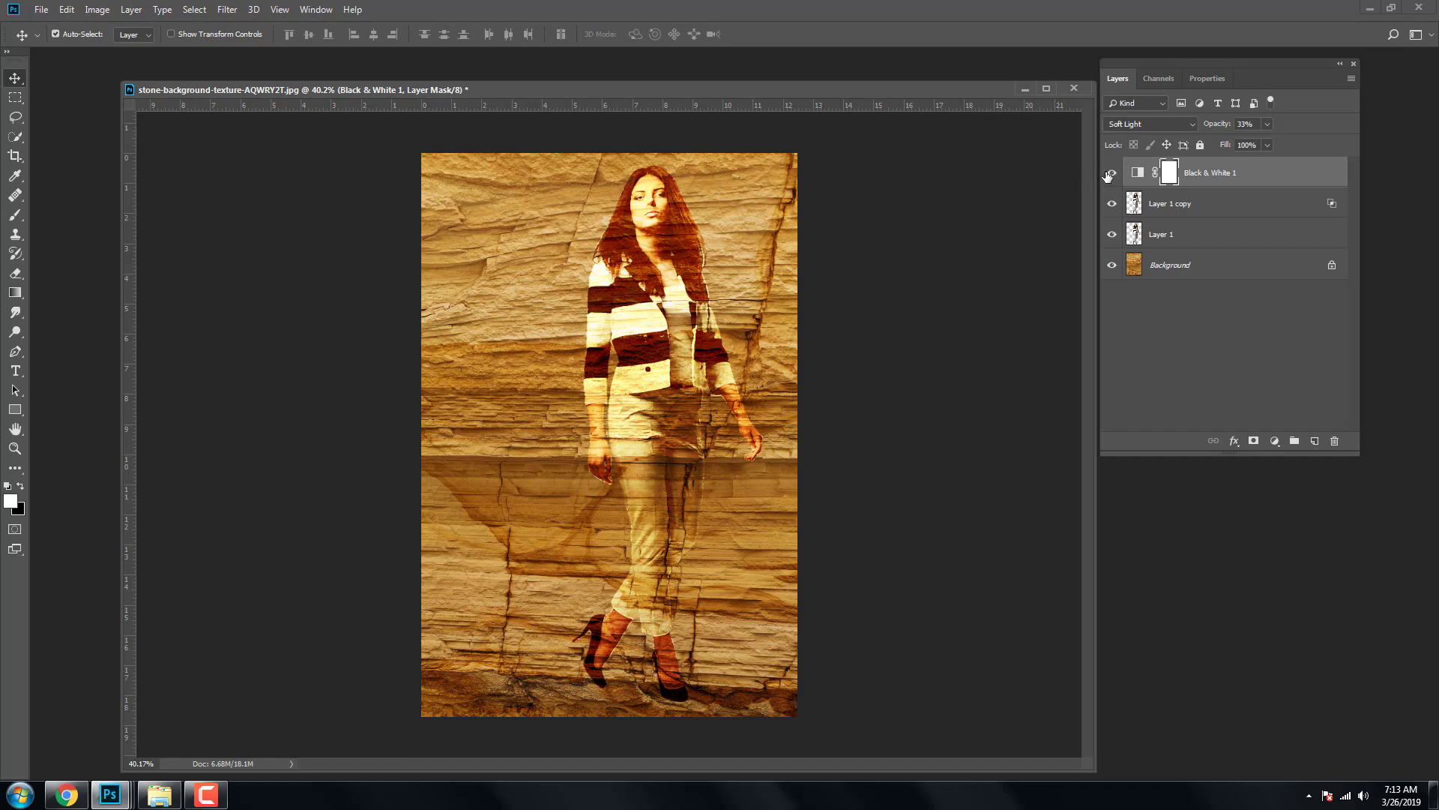
pyautogui.click(1112, 173)
pyautogui.click(1111, 174)
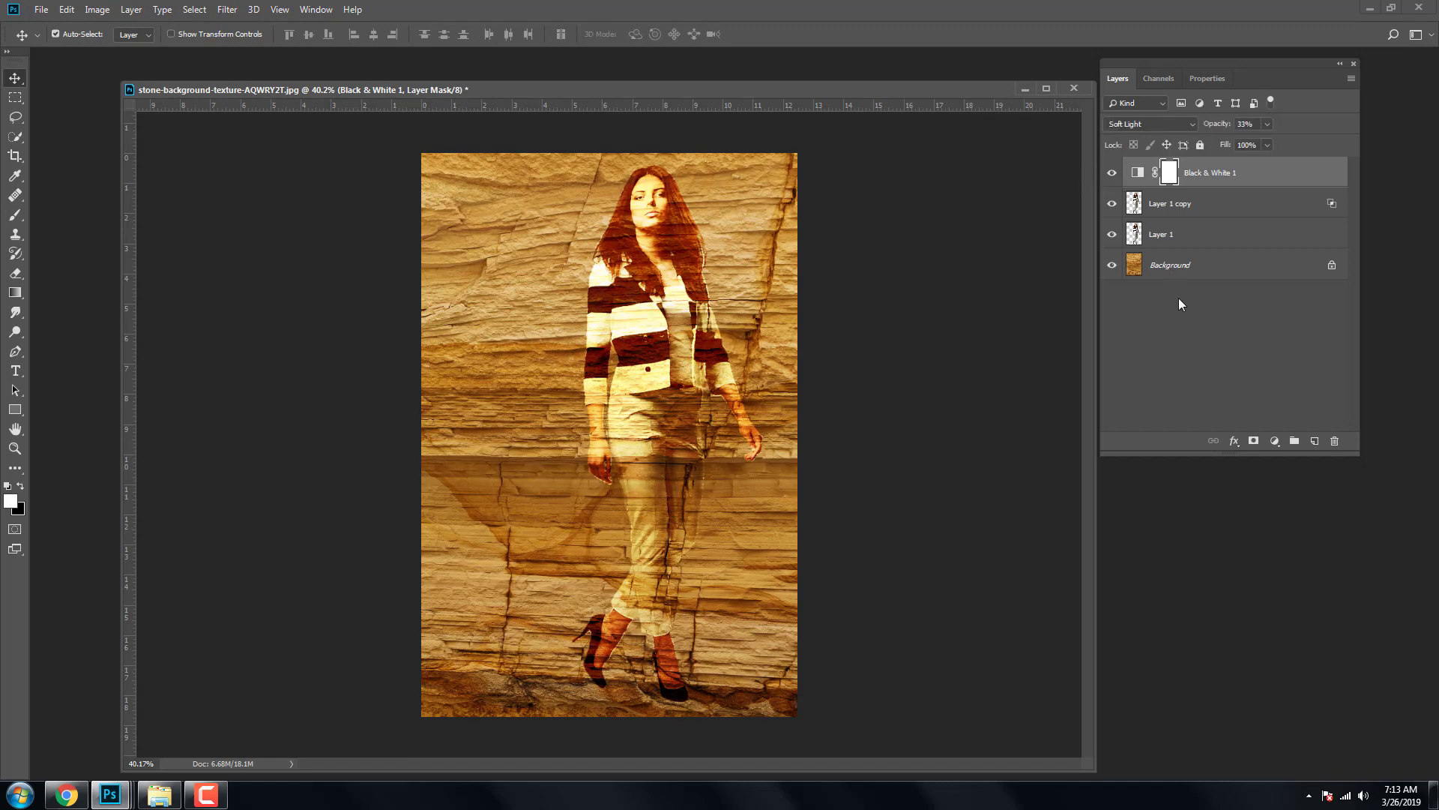